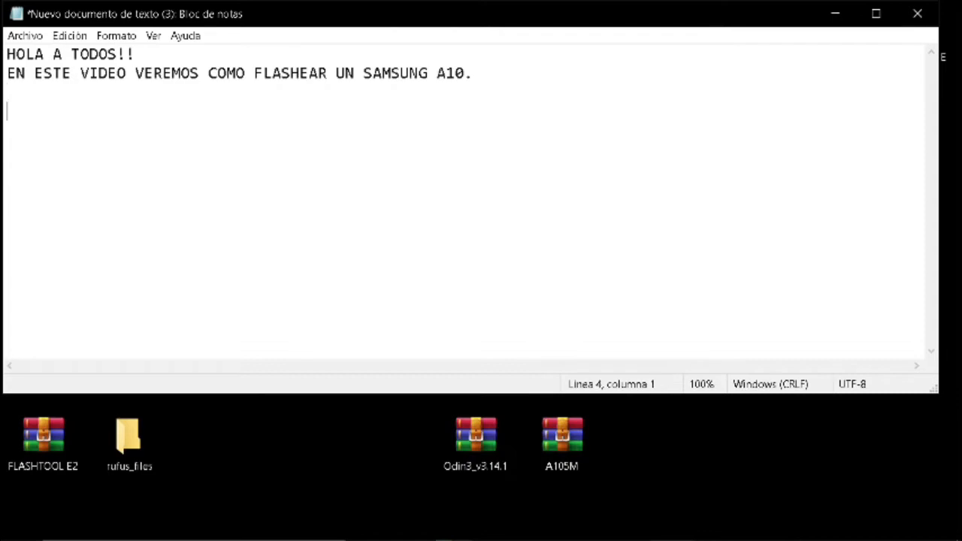
Write the line "COMO SIEMPRE DEJO EN LA DESCRIPCION DEL VIDEO LOS ARCHIVOS NECESARIOS!!" and begin a new paragraph with "VAM"
{"action": "type", "text": "COMO S"}
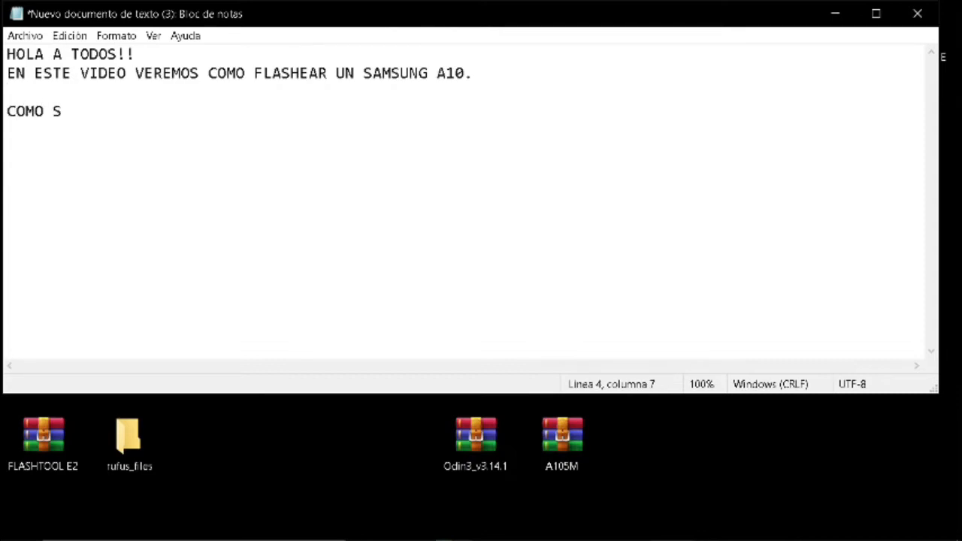
{"action": "type", "text": "IEMPRE DEJO EN L"}
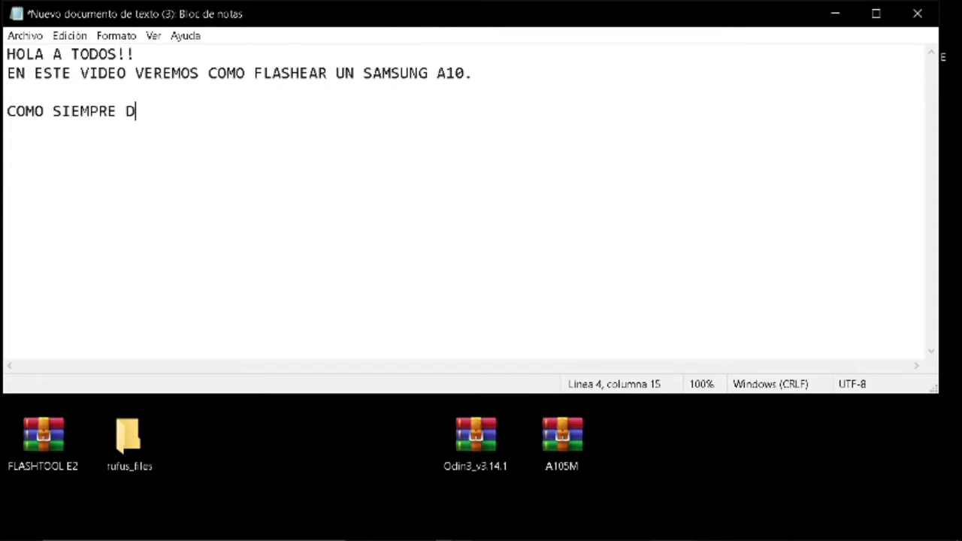
{"action": "type", "text": "A "}
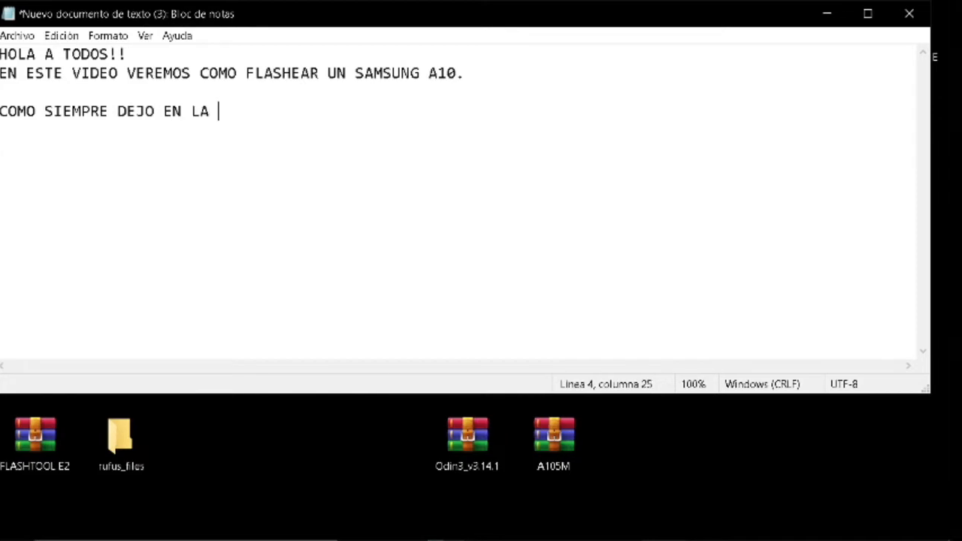
{"action": "type", "text": "DESCRIPC"}
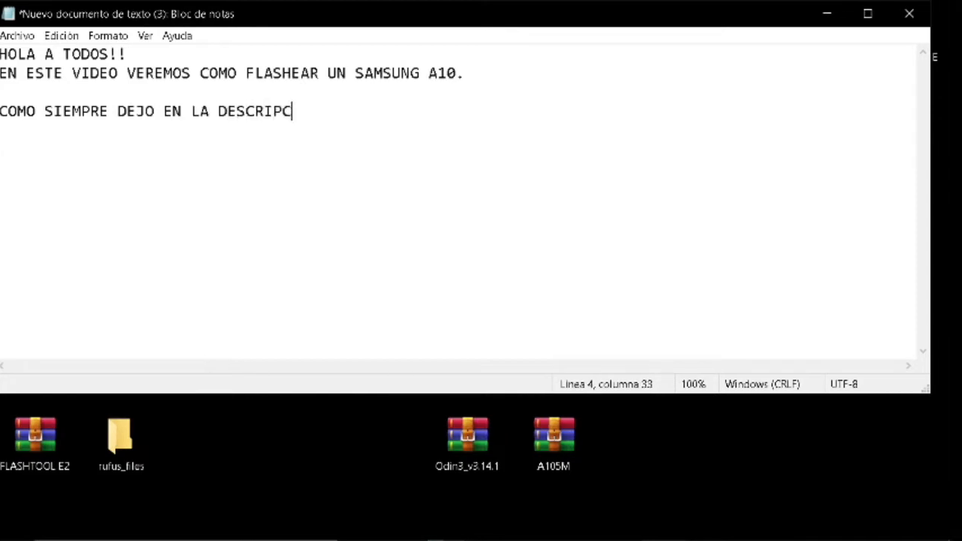
{"action": "type", "text": "ION DEL "}
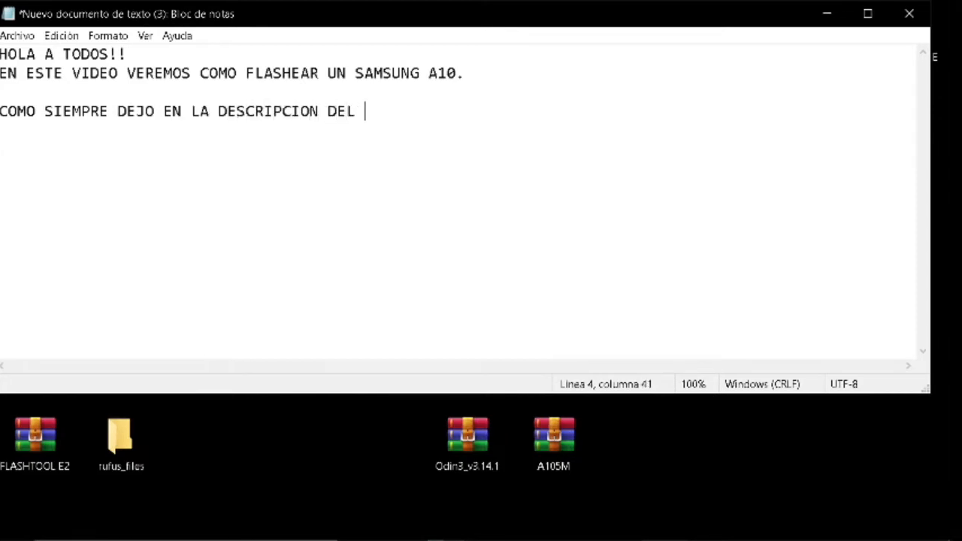
{"action": "type", "text": "VIDEO "}
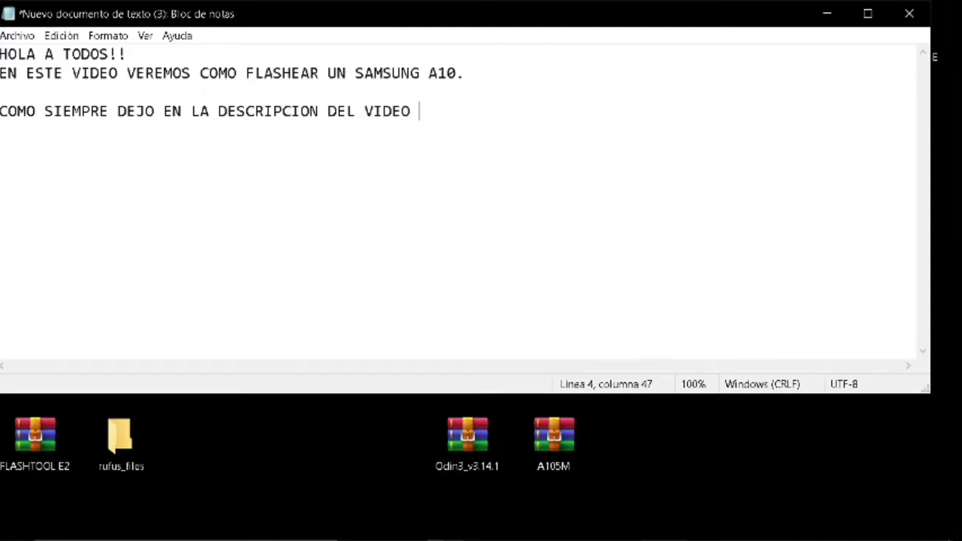
{"action": "type", "text": "LOS ARCH"}
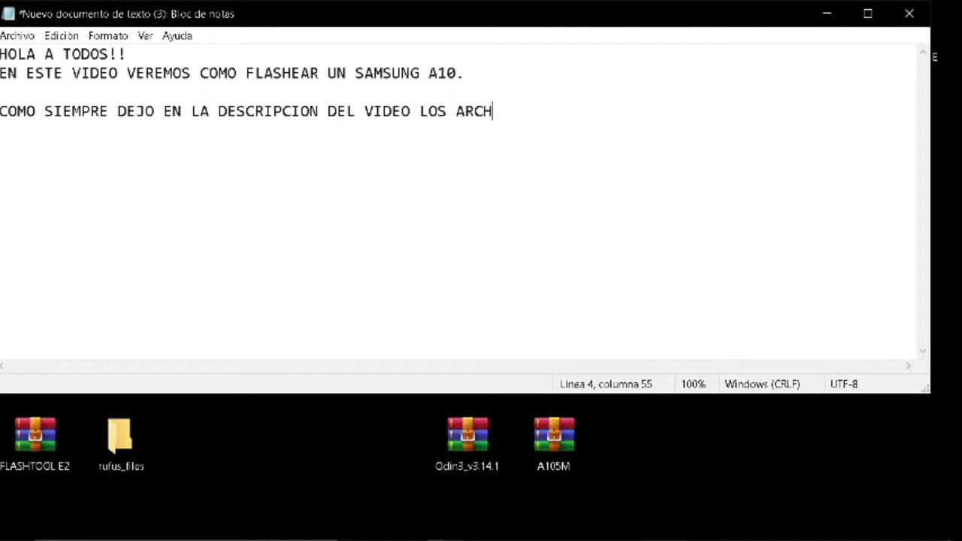
{"action": "type", "text": "IVOS NECESARIOS"}
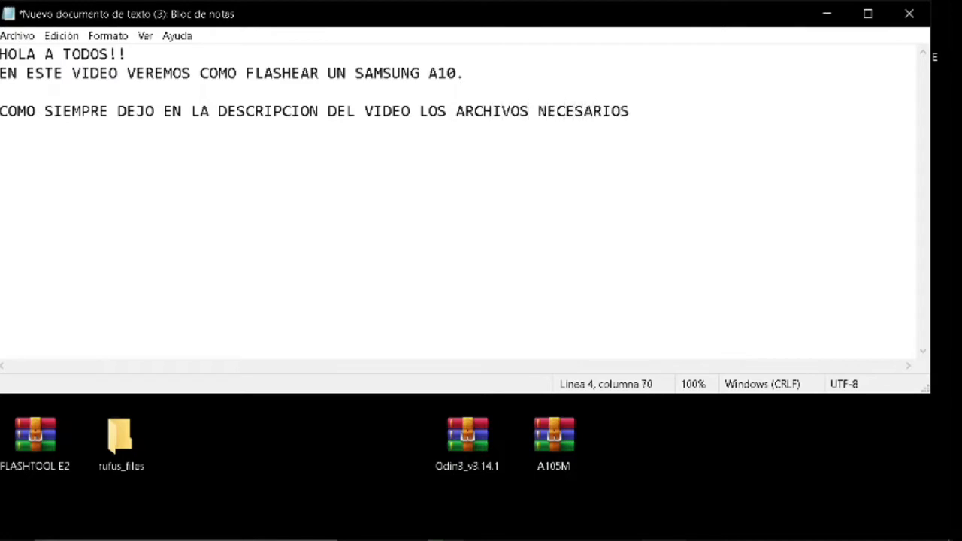
{"action": "type", "text": "!!  VAM"}
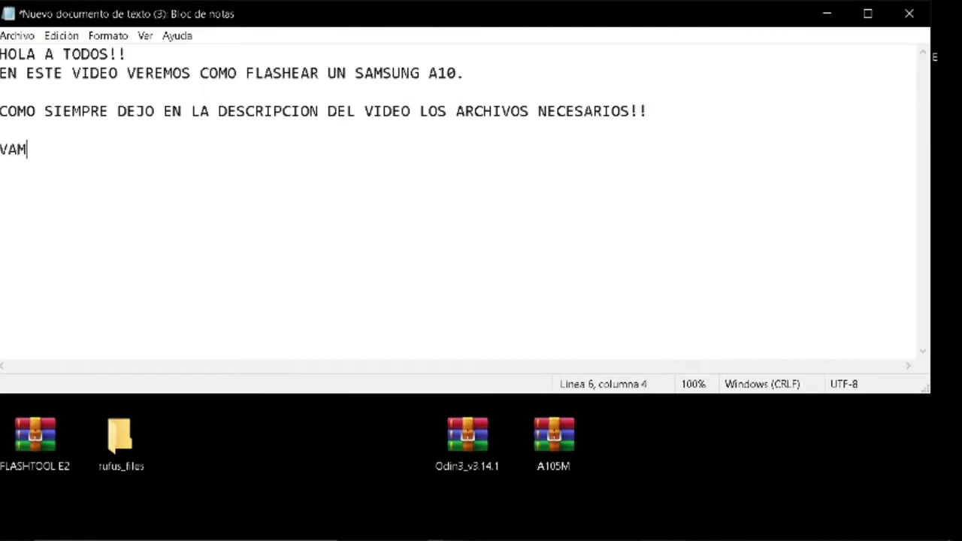
Complete the new paragraph so it reads "VAMOS A NECESITAR 3 ARCHIVOS PARA PODER HACERLO."
{"action": "type", "text": "OS A"}
{"action": "key", "text": "BackSpace"}
{"action": "key", "text": "BackSpace"}
{"action": "type", "text": "A NECESITR"}
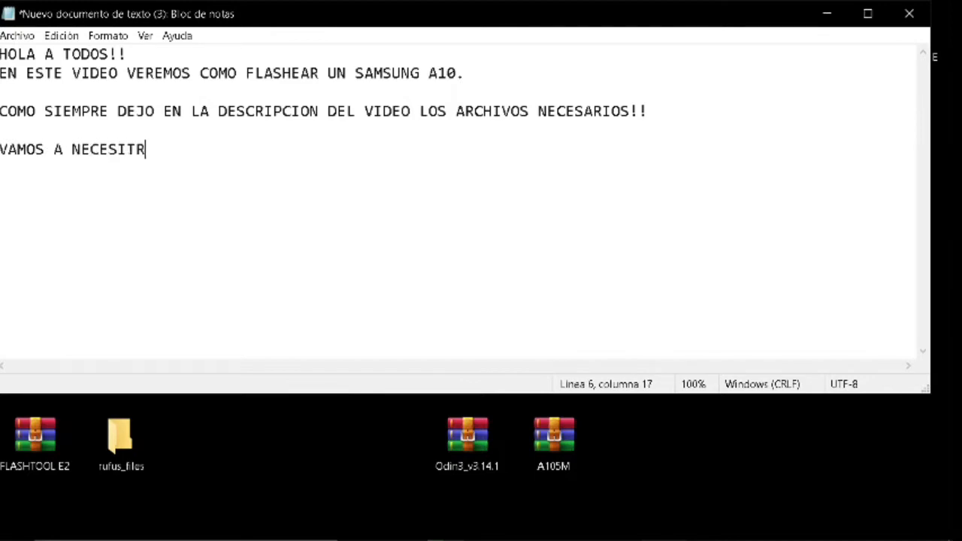
{"action": "key", "text": "BackSpace"}
{"action": "type", "text": "AR 3 ARCHIVOS"}
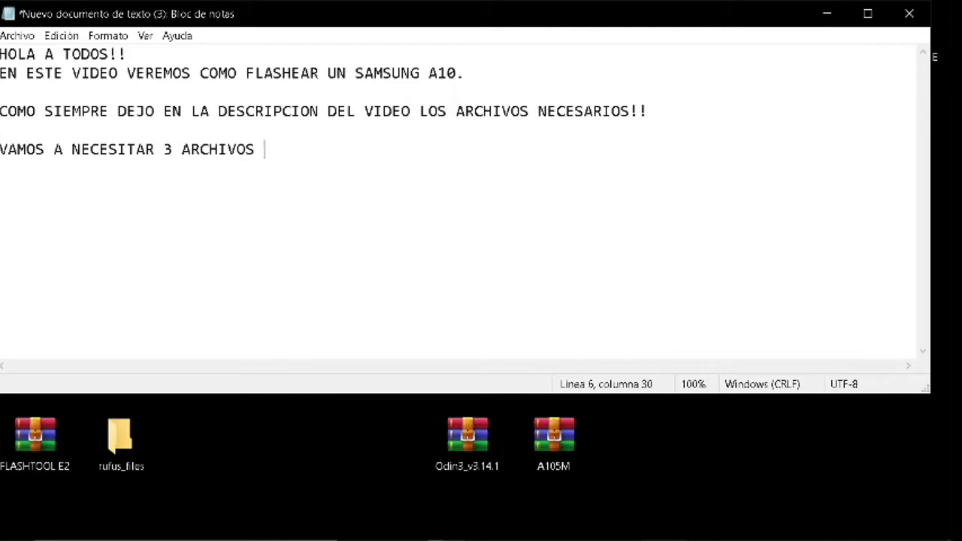
{"action": "type", "text": " PARA PODER "}
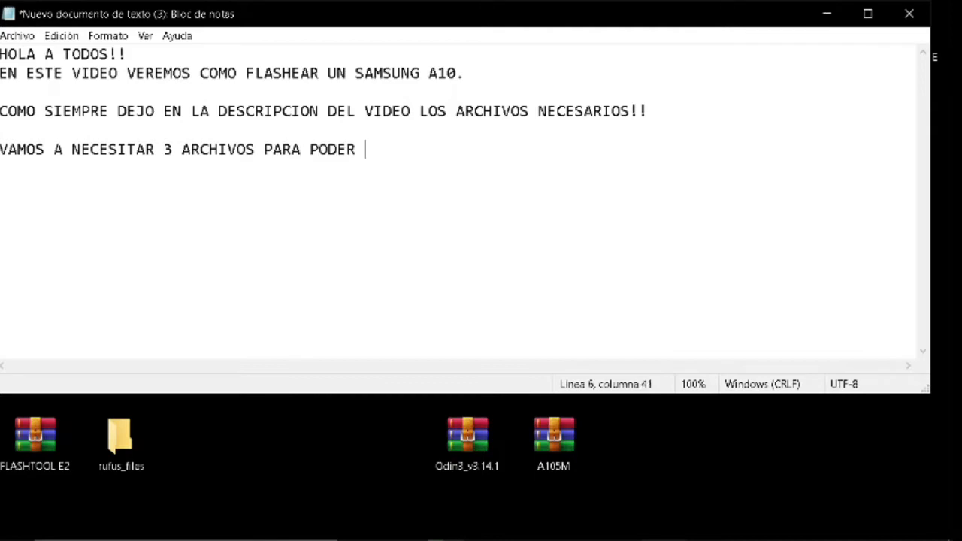
{"action": "type", "text": "HACERLO"}
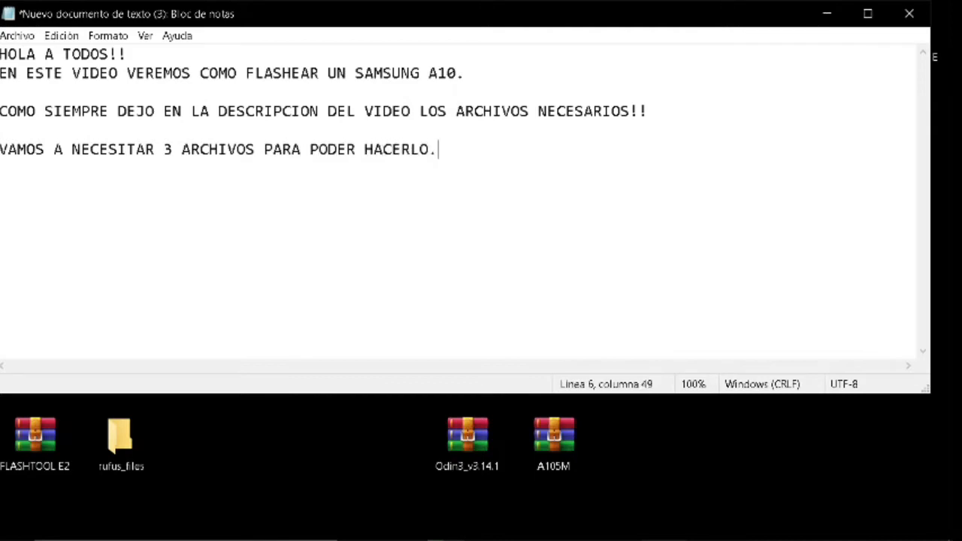
{"action": "type", "text": "."}
Add the first required file on a new line as "1° SAMSUNG USB DRIVERS."
{"action": "key", "text": "Return"}
{"action": "type", "text": "1"}
{"action": "type", "text": ")"}
{"action": "key", "text": "BackSpace"}
{"action": "key", "text": "BackSpace"}
{"action": "type", "text": "° SA"}
{"action": "key", "text": "BackSpace"}
{"action": "key", "text": "BackSpace"}
{"action": "type", "text": "SAM"}
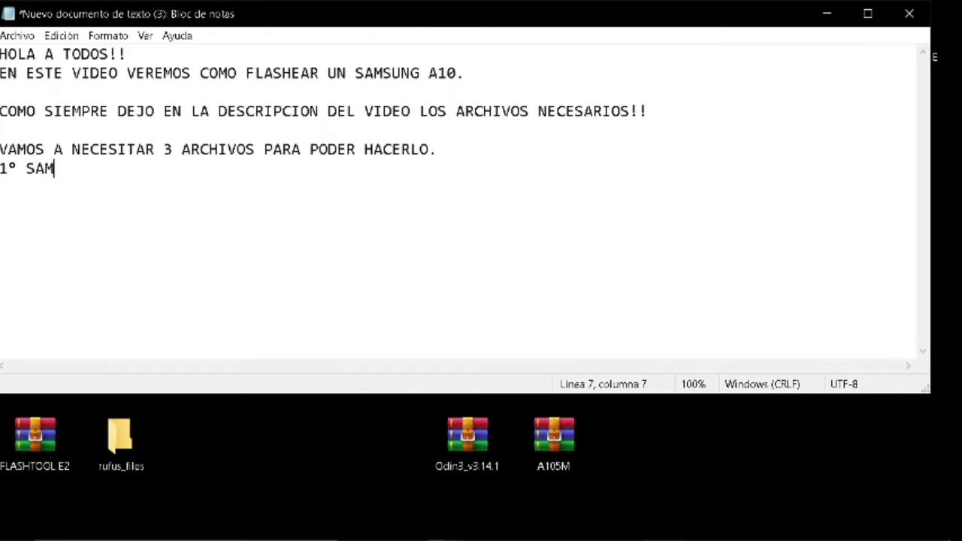
{"action": "type", "text": "SUNG US"}
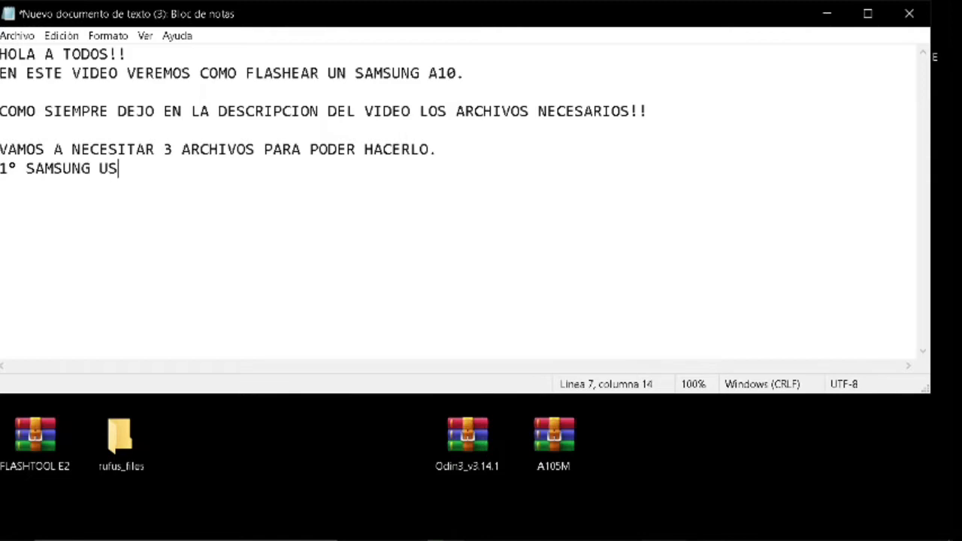
{"action": "type", "text": "B DRIVER"}
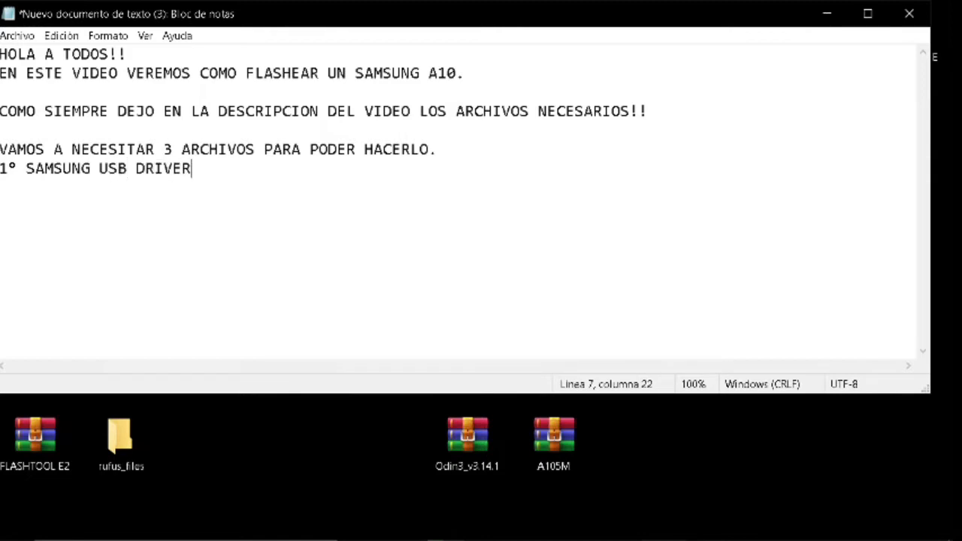
{"action": "type", "text": "S."}
Add the other two required files on separate lines as "2° ODIN" and "3° LA ROM DEL CELULAR."
{"action": "key", "text": "Return"}
{"action": "type", "text": "2° ODIN "}
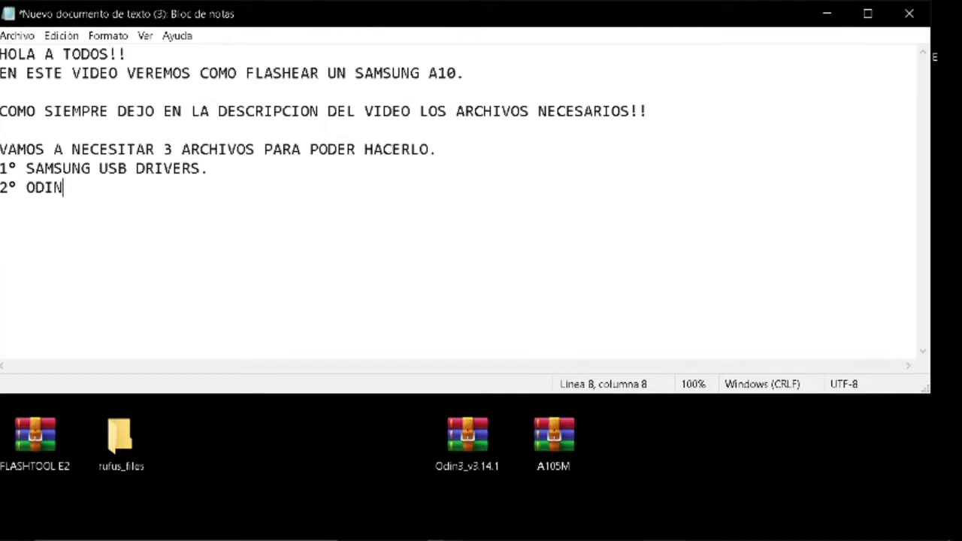
{"action": "type", "text": "3° LA R"}
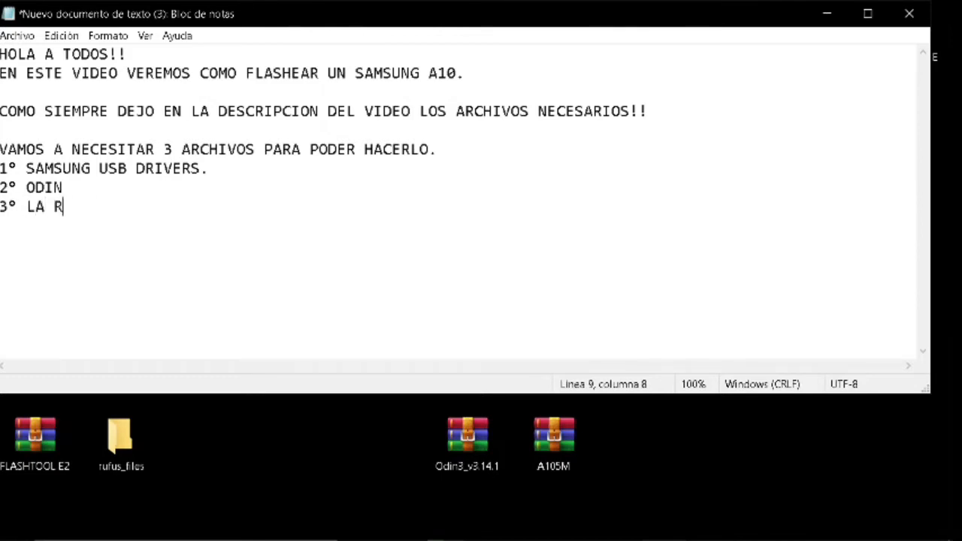
{"action": "type", "text": "OM DEL C"}
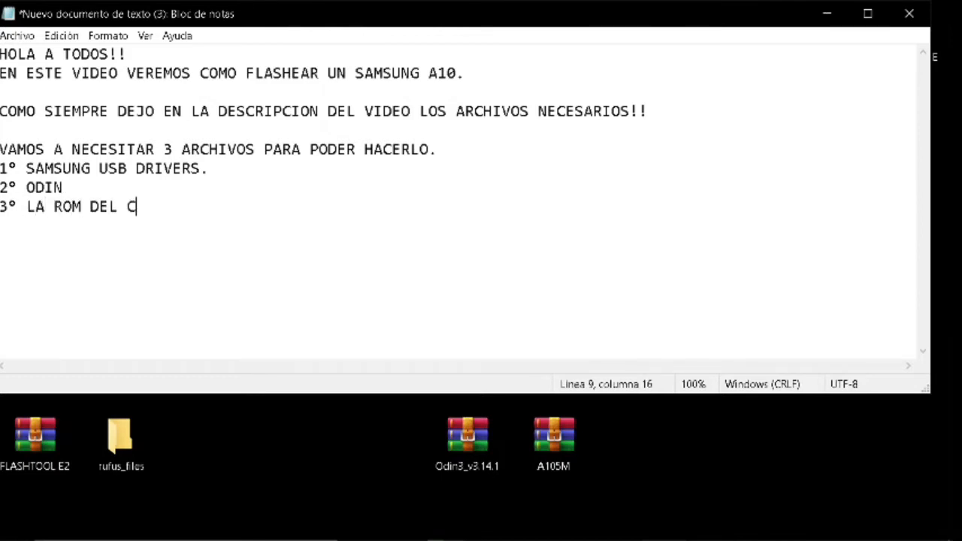
{"action": "type", "text": "ELULAR"}
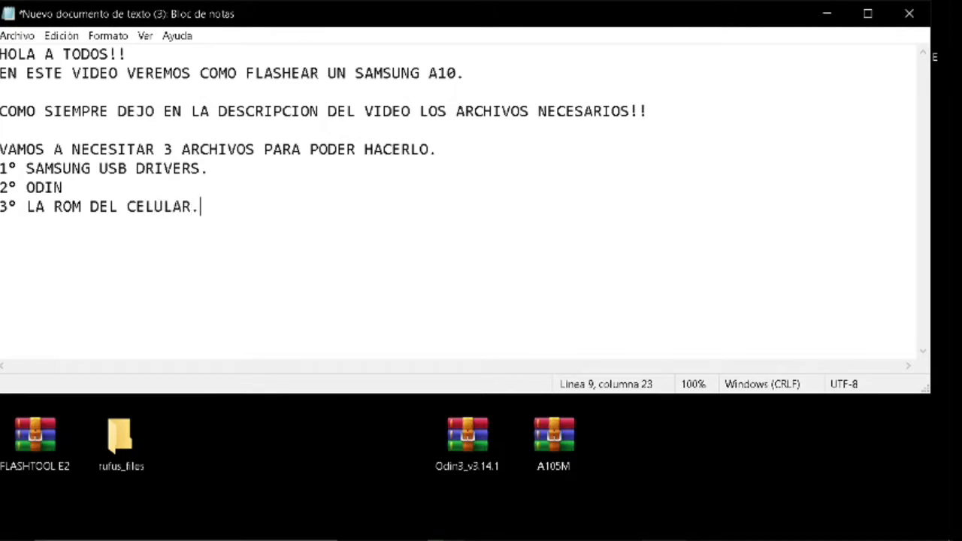
{"action": "type", "text": "."}
Leave a blank line below the file list and write "VAMOS HACER LO SIGUIENTE..."
{"action": "key", "text": "Return"}
{"action": "key", "text": "Return"}
{"action": "type", "text": "VA"}
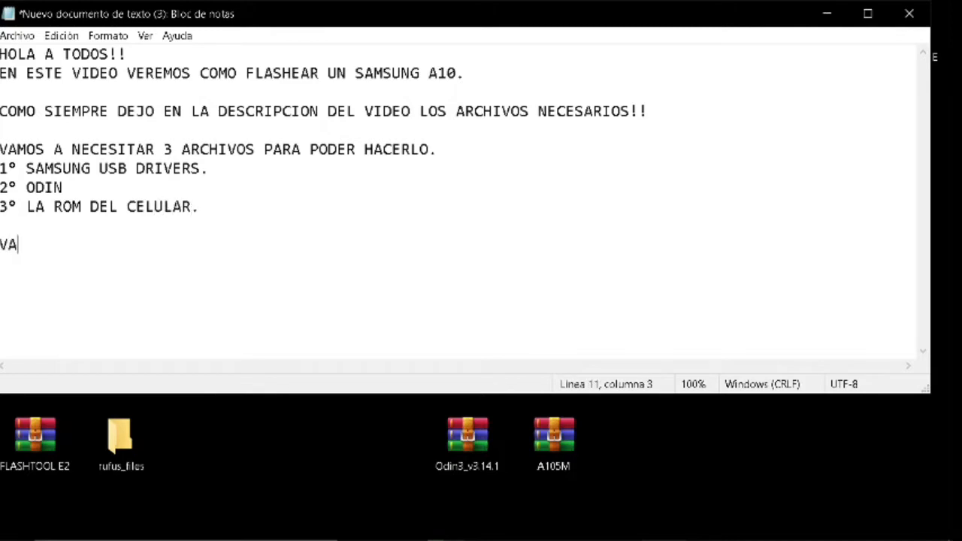
{"action": "type", "text": "MOS HACER "}
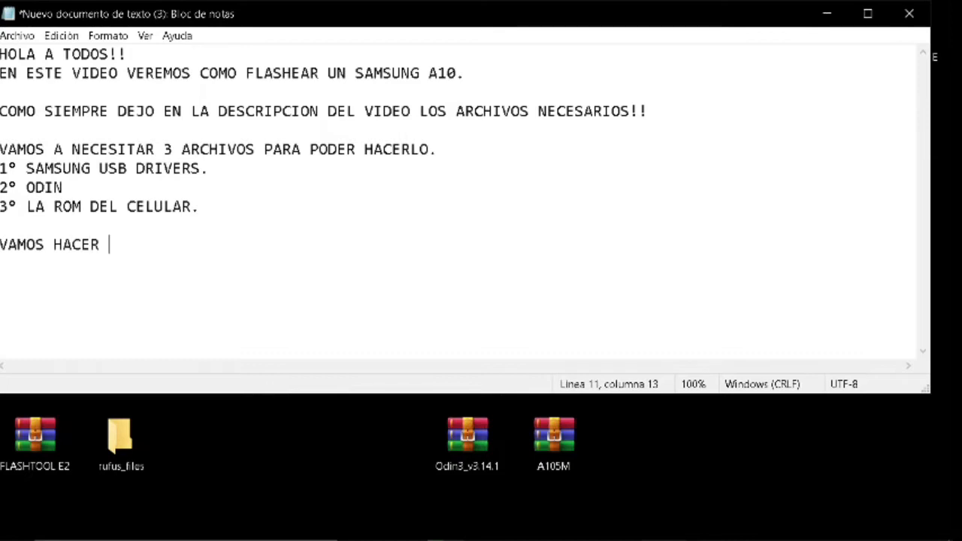
{"action": "type", "text": "LO SIGUIEN"}
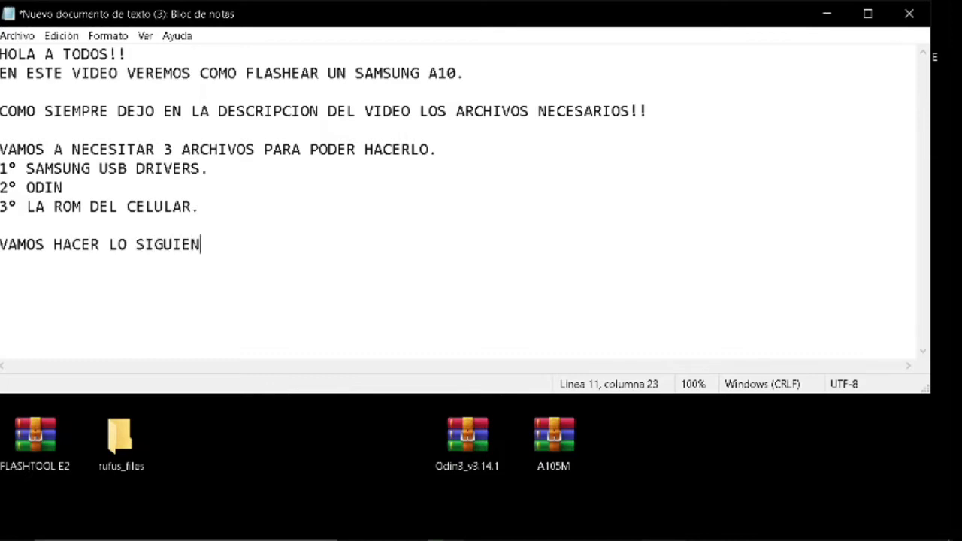
{"action": "type", "text": "TE..."}
{"action": "key", "text": "Return"}
Write the first instruction below, after a blank line, as "1° INSTALAMOS LOS DRIVERS DE SAMSUNG..."
{"action": "type", "text": "1° IN"}
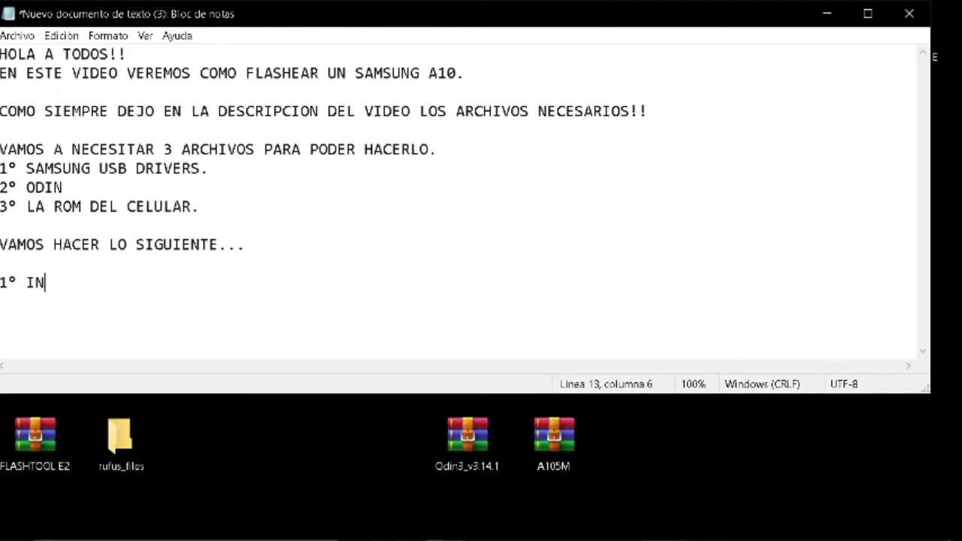
{"action": "type", "text": "STALAMOS "}
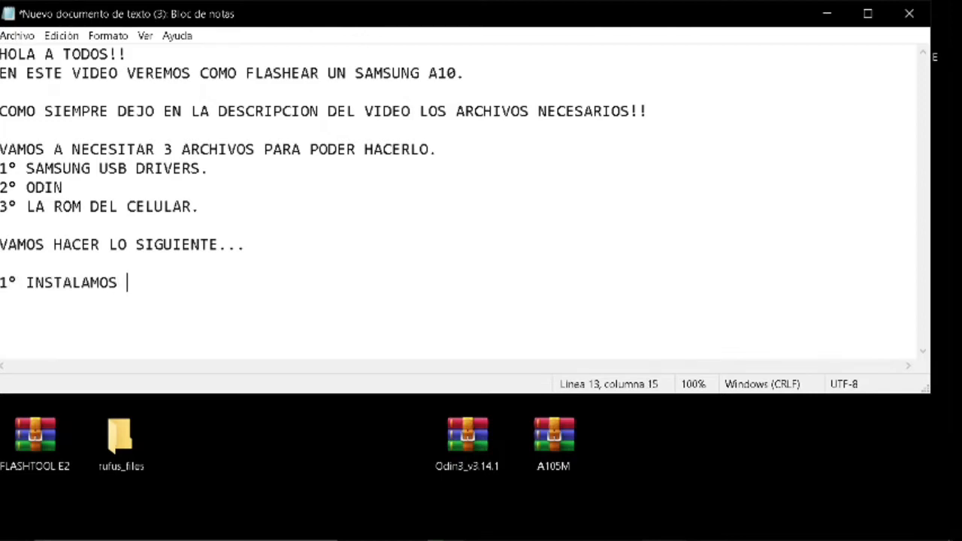
{"action": "type", "text": "LOS DRIVE"}
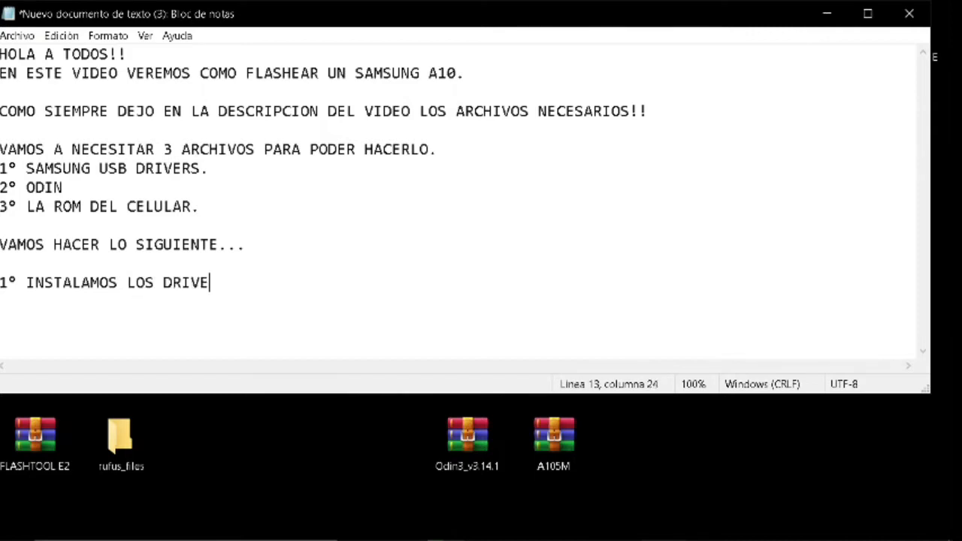
{"action": "type", "text": "RS DE SA"}
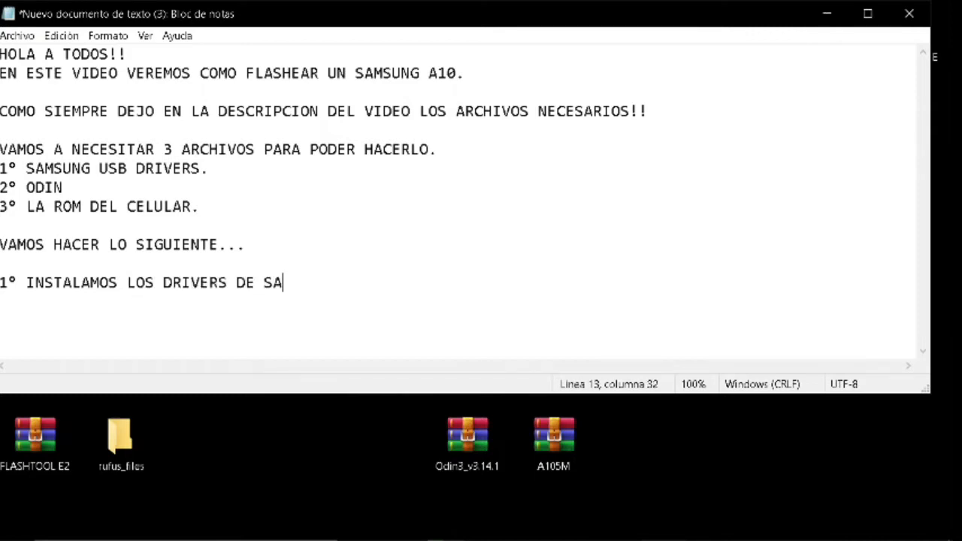
{"action": "type", "text": "MSUNG"}
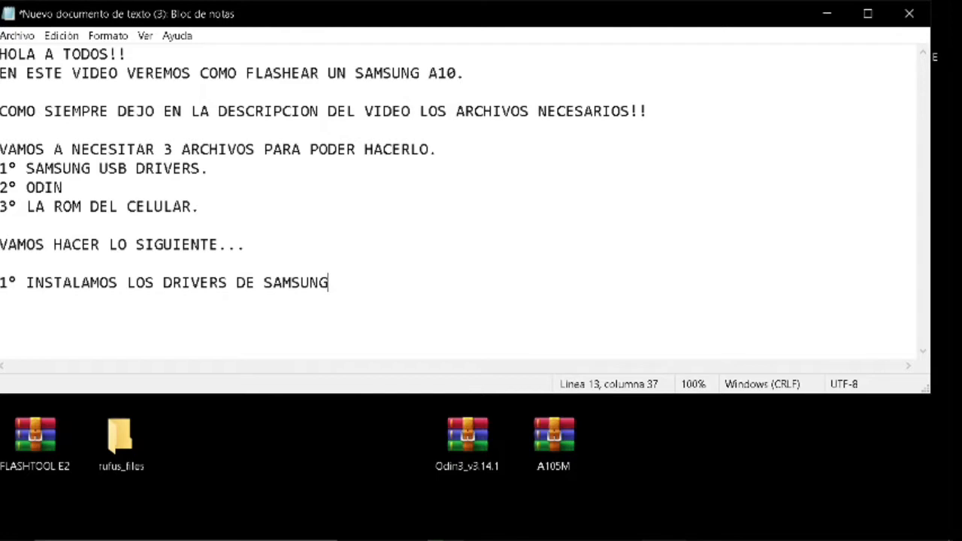
{"action": "type", "text": "..."}
Minimize the note, run the SAMSUNG_USB_Driver_for_Mobile_Phones installer on the desktop as administrator, and agree to continue with the installation
{"action": "left_click", "coordinate": [827, 14]}
{"action": "left_click_drag", "start_coordinate": [563, 339], "coordinate": [644, 451]}
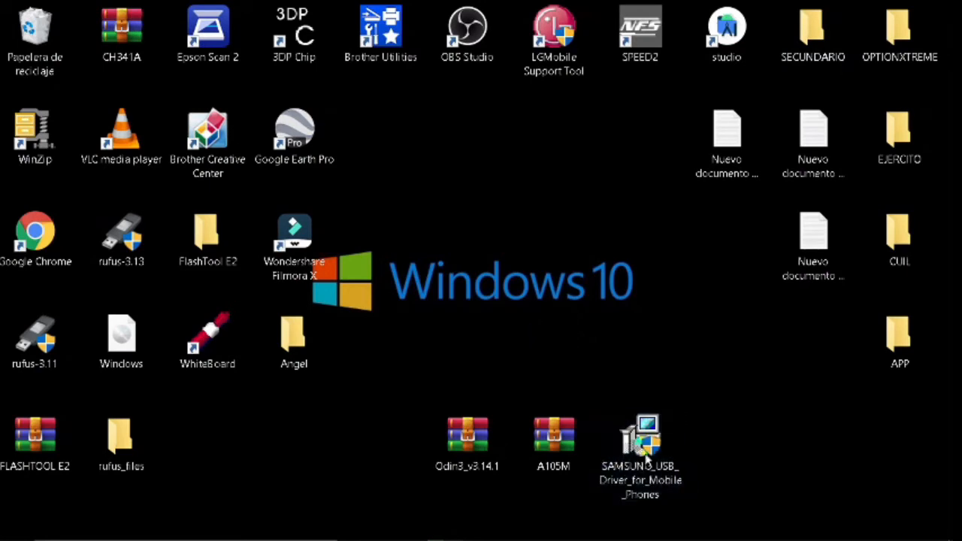
{"action": "right_click", "coordinate": [644, 447]}
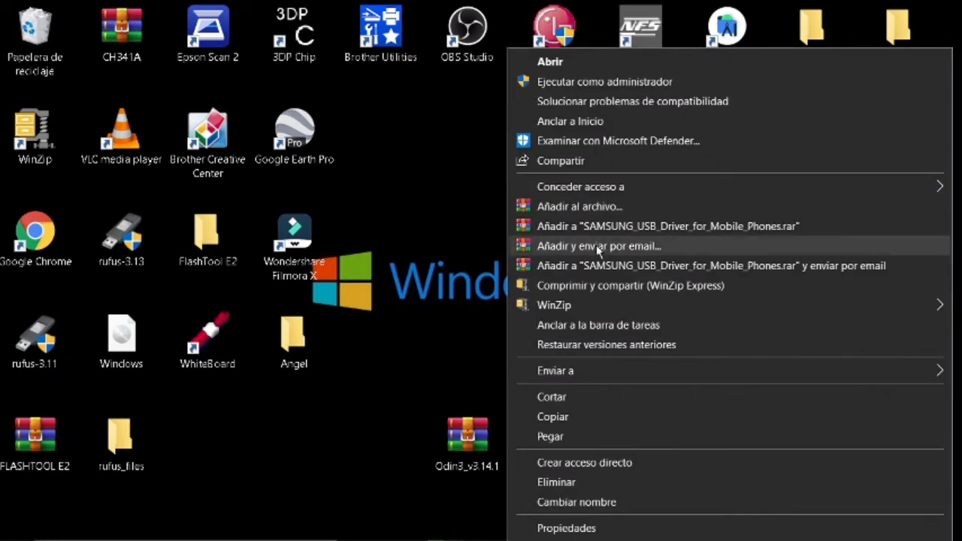
{"action": "left_click", "coordinate": [594, 83]}
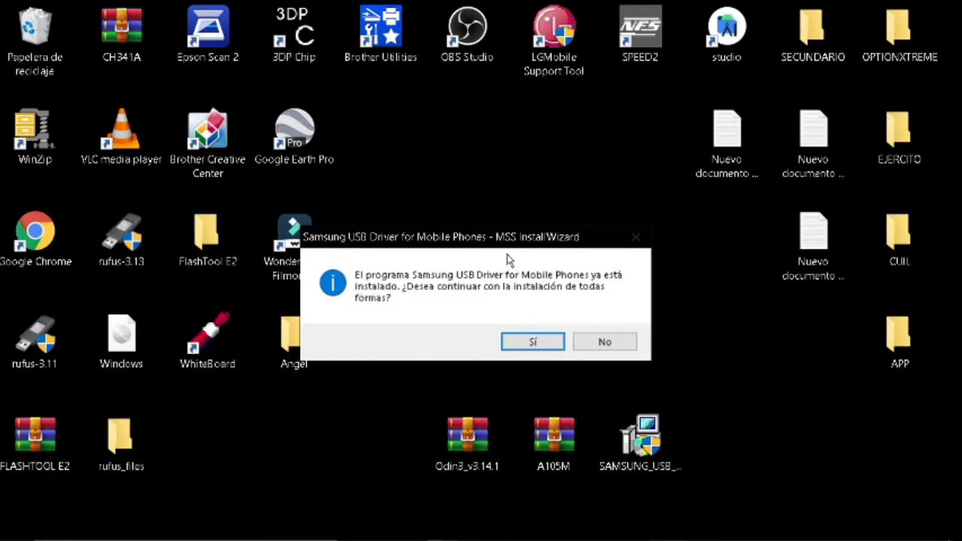
{"action": "left_click", "coordinate": [548, 343]}
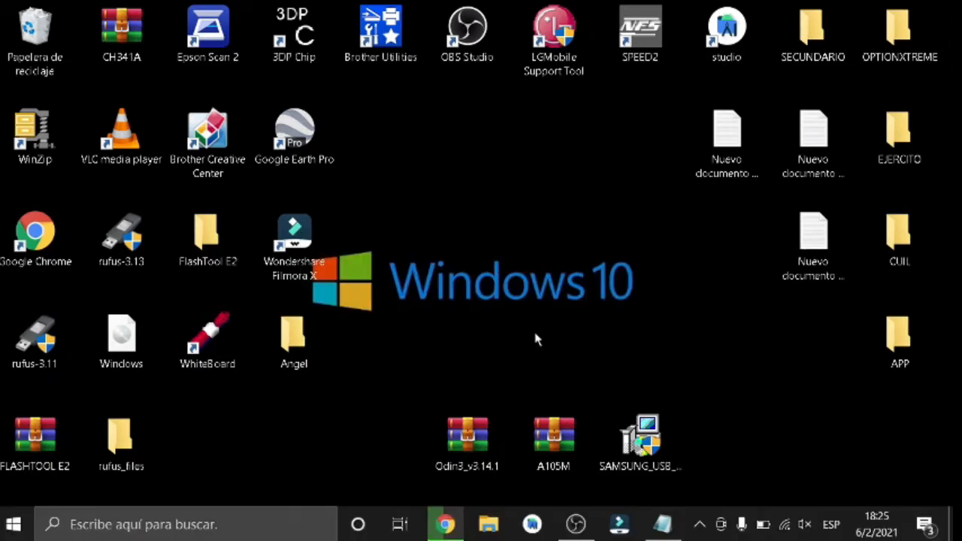
Restore the note and append "(SALIO ESE CARTEL PORQUE YO YA LOS TENGO INSTALADOS...)" to the first instruction, ending with a new line
{"action": "left_click", "coordinate": [662, 524]}
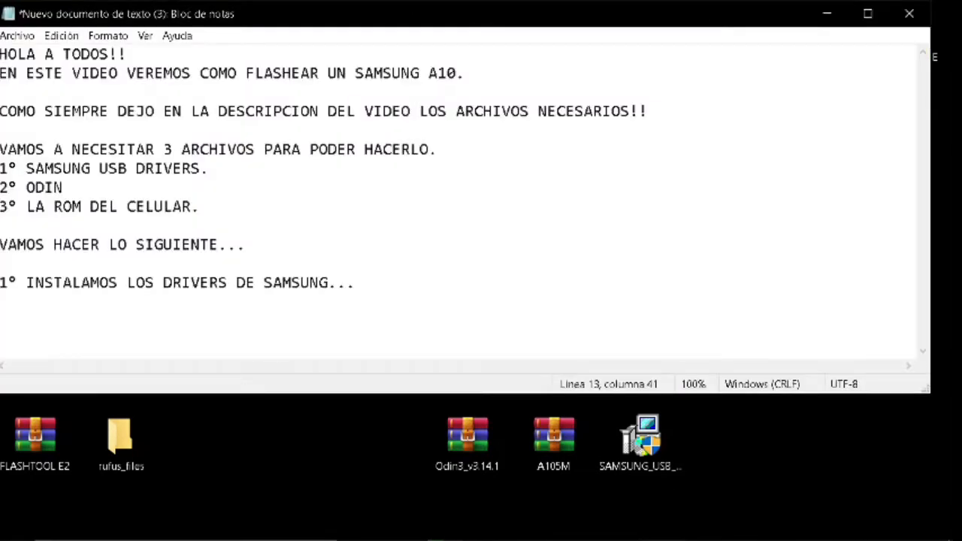
{"action": "type", "text": "(SL"}
{"action": "key", "text": "BackSpace"}
{"action": "type", "text": "ALIO "}
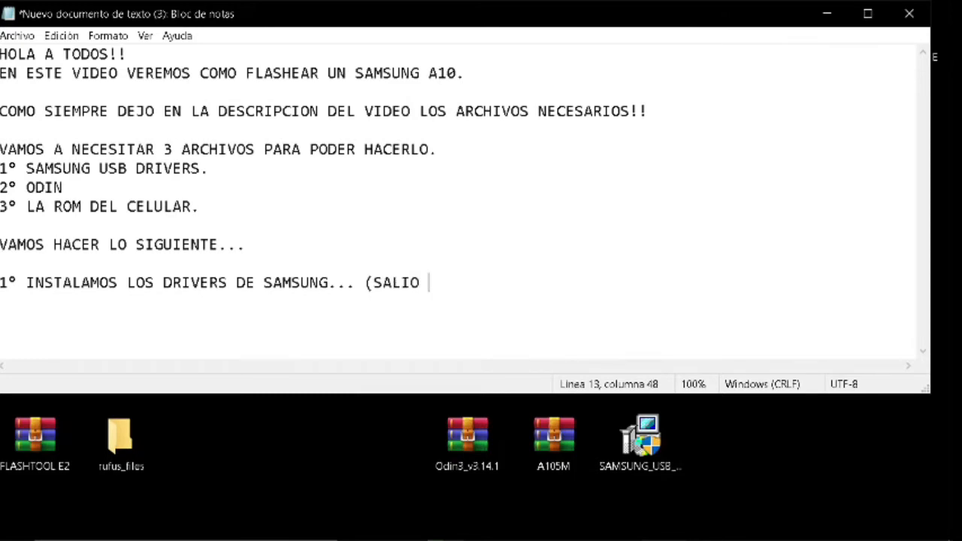
{"action": "type", "text": "ESE CAR"}
{"action": "key", "text": "BackSpace"}
{"action": "type", "text": "A"}
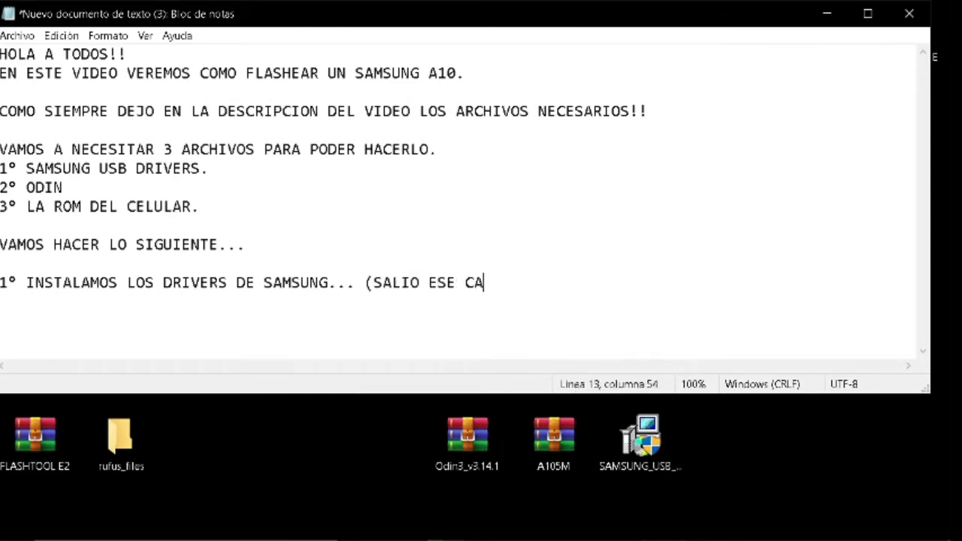
{"action": "type", "text": "RTEL POR"}
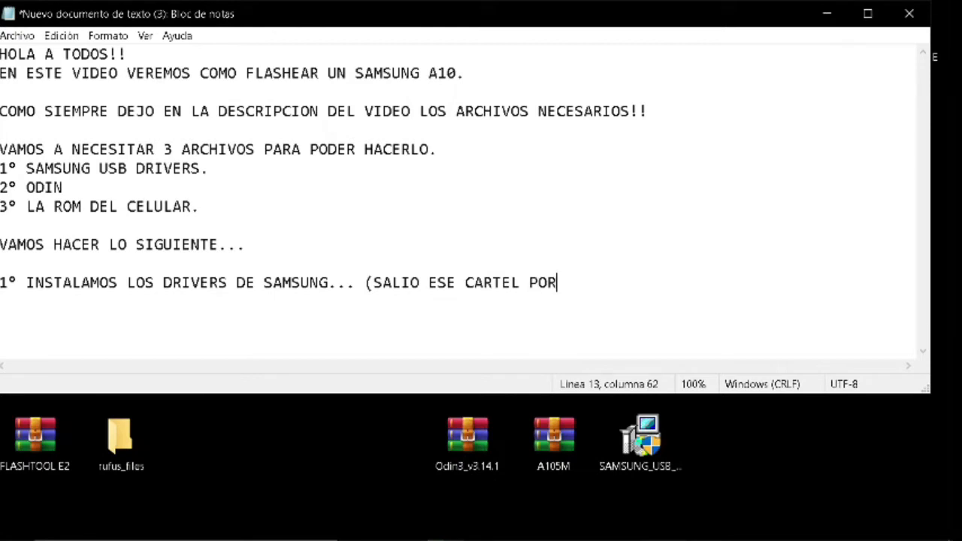
{"action": "type", "text": "QUE YO "}
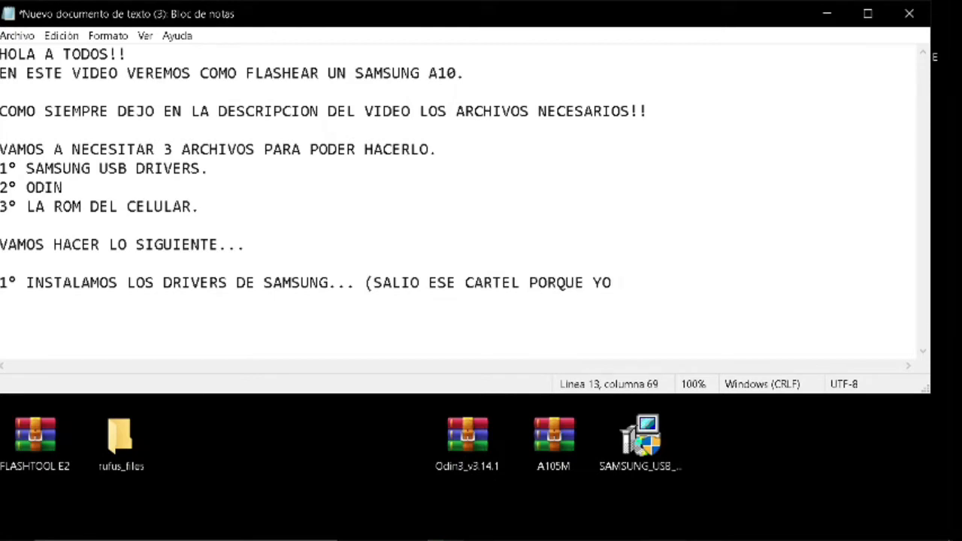
{"action": "type", "text": "YA LOS T"}
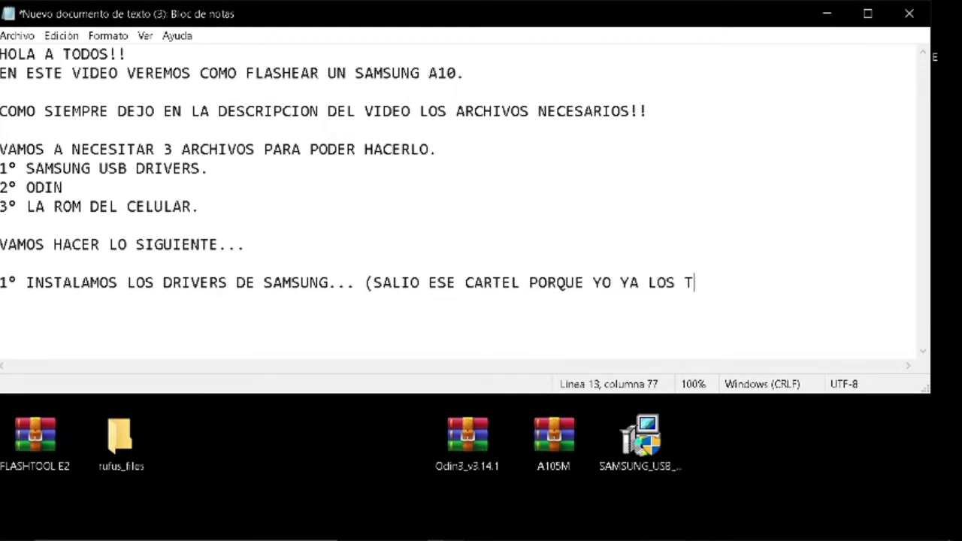
{"action": "type", "text": "ENGO INS"}
{"action": "key", "text": "BackSpace"}
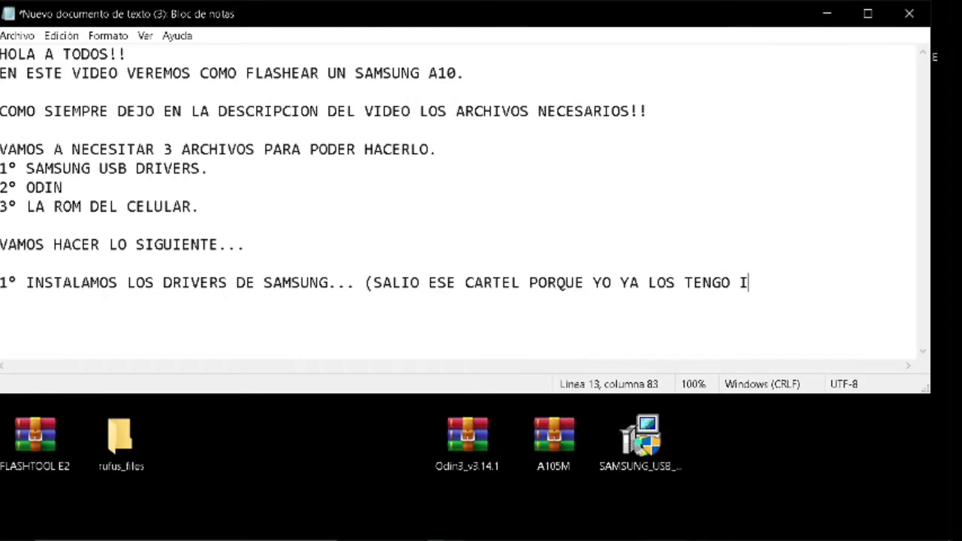
{"action": "type", "text": "NSTALADOS"}
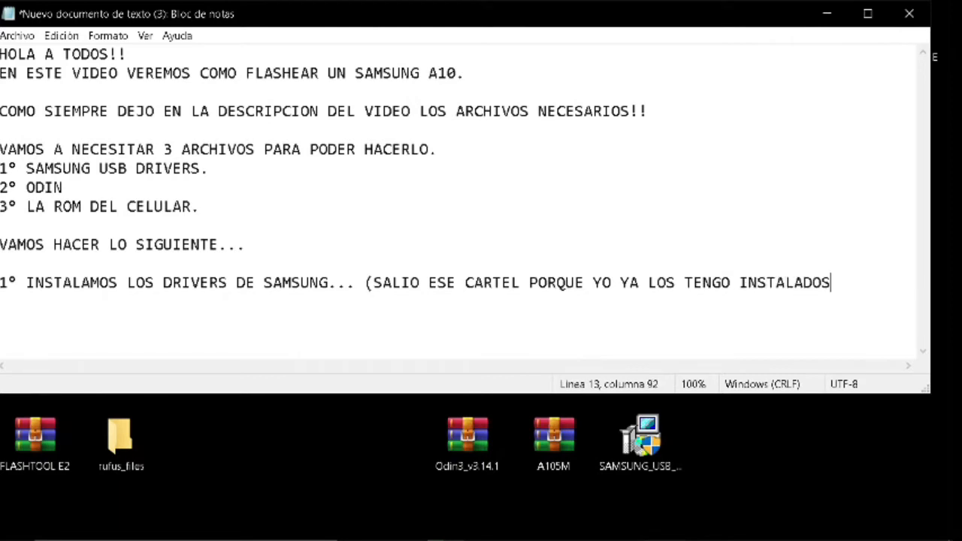
{"action": "type", "text": "...)"}
{"action": "key", "text": "Return"}
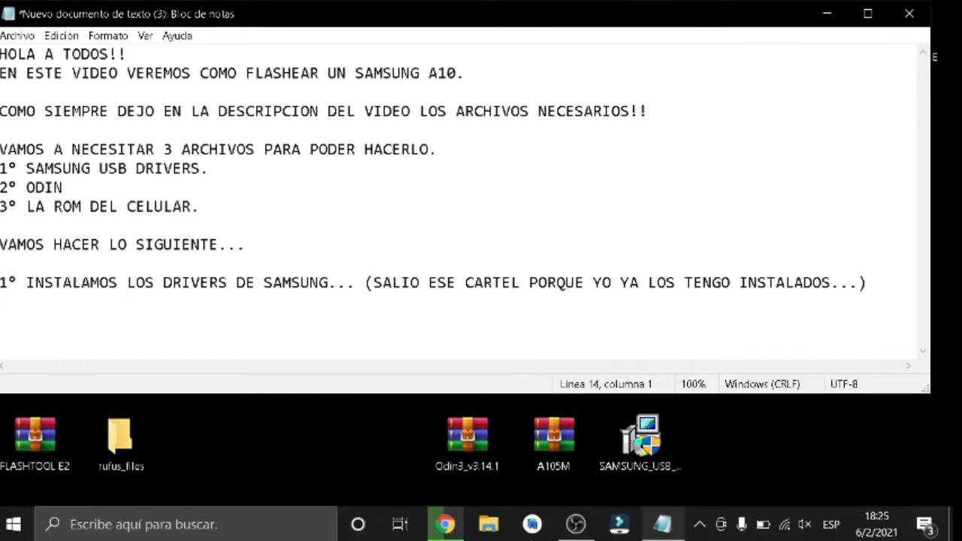
{"action": "left_click", "coordinate": [814, 23]}
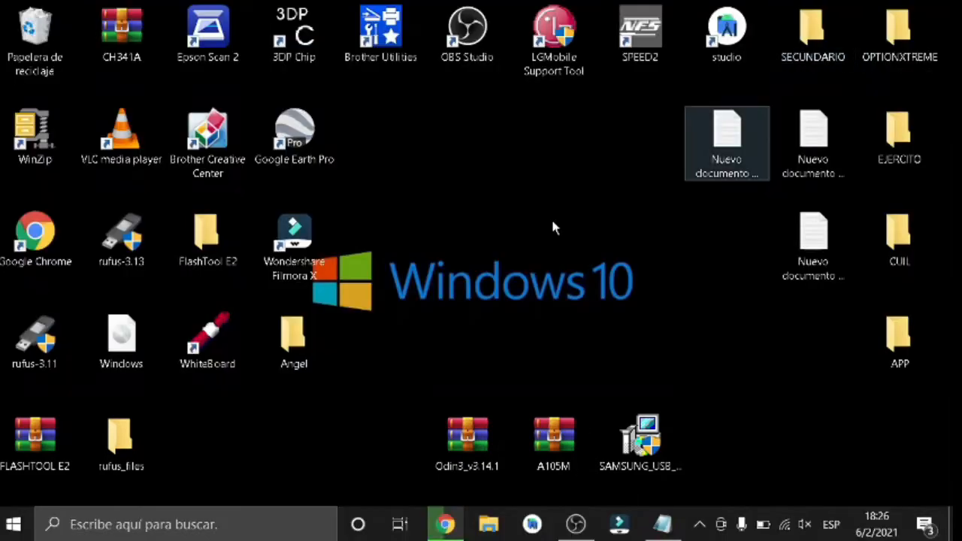
{"action": "left_click", "coordinate": [661, 530]}
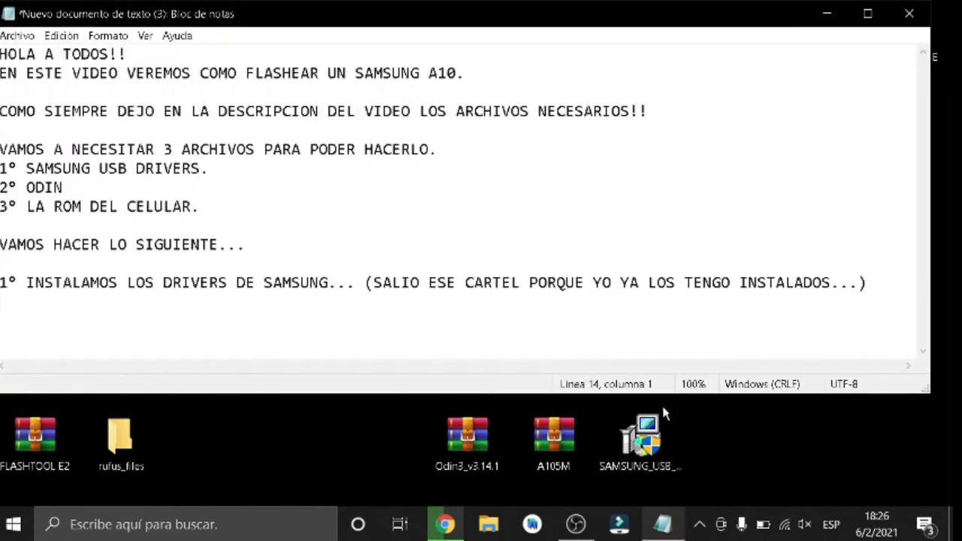
{"action": "left_click", "coordinate": [891, 289]}
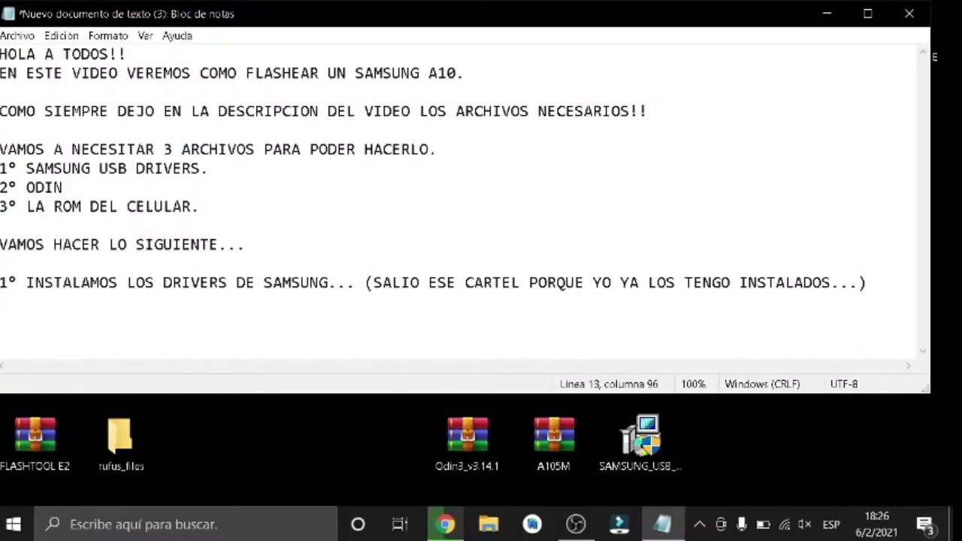
{"action": "left_click", "coordinate": [698, 535]}
{"action": "left_click", "coordinate": [698, 535]}
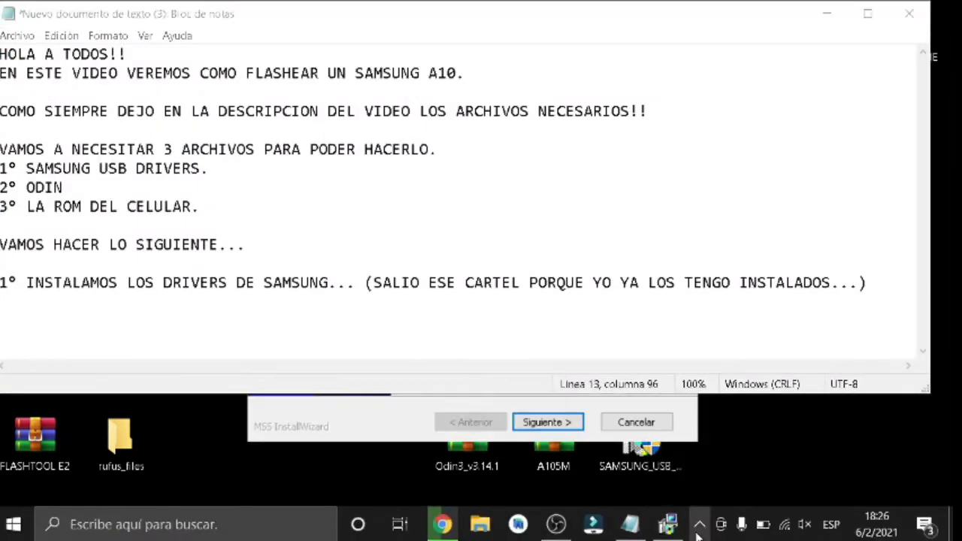
Install the Samsung USB Driver for Mobile Phones with Spanish as language, Spain as region and the location C:\Program Files\Samsung\USB Drivers
{"action": "left_click", "coordinate": [383, 425]}
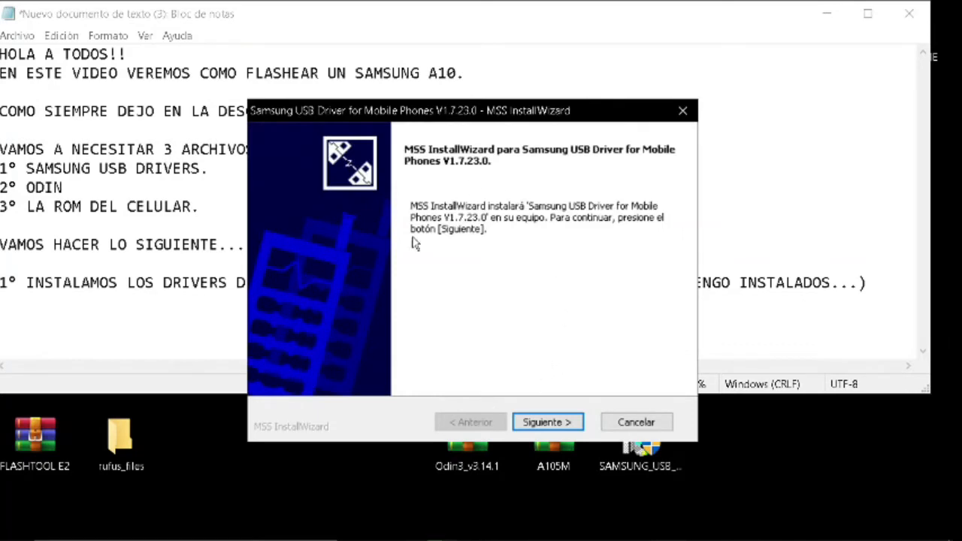
{"action": "left_click", "coordinate": [548, 423]}
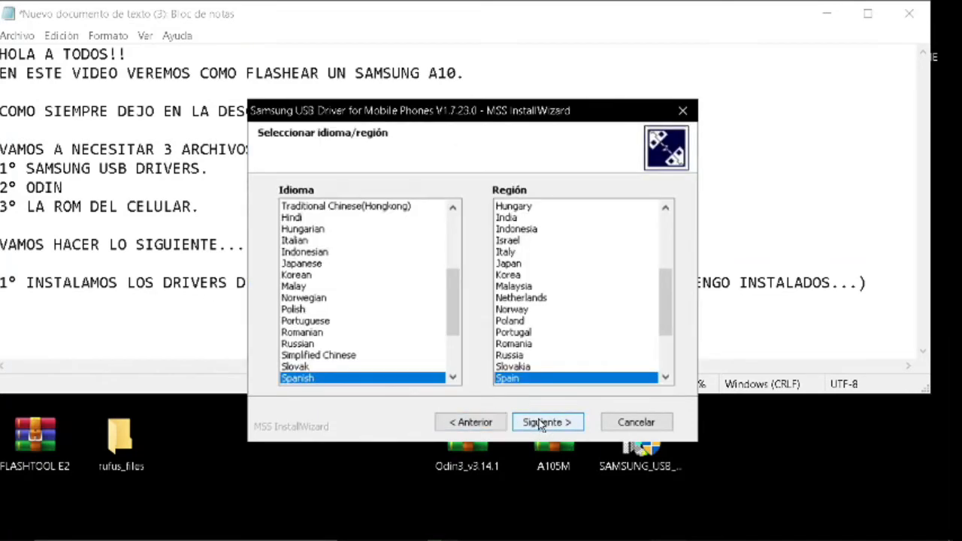
{"action": "left_click", "coordinate": [547, 421]}
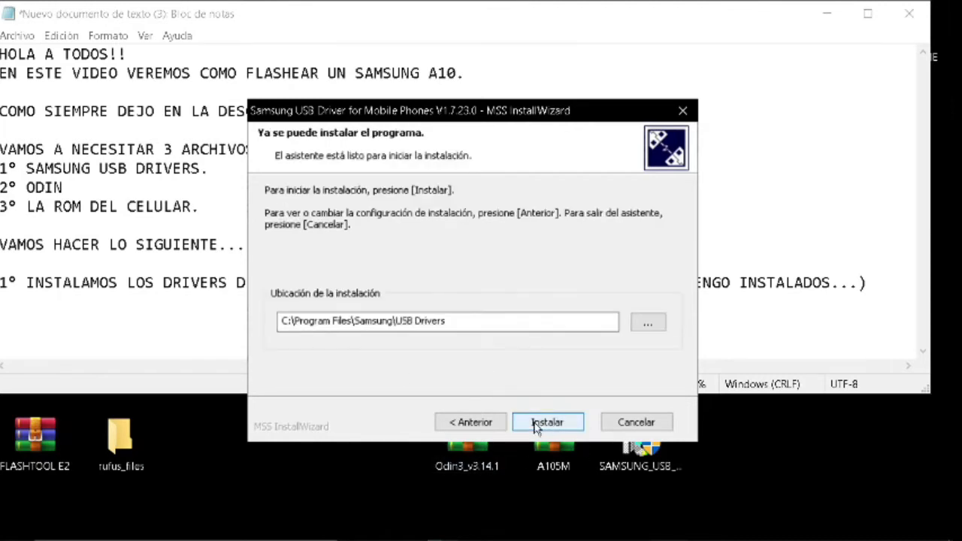
{"action": "left_click", "coordinate": [537, 425]}
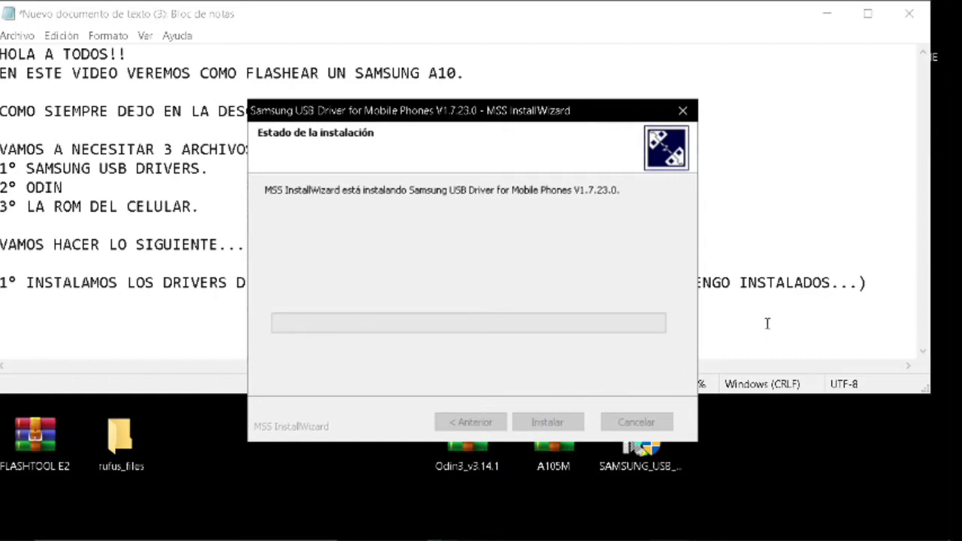
{"action": "left_click", "coordinate": [882, 286]}
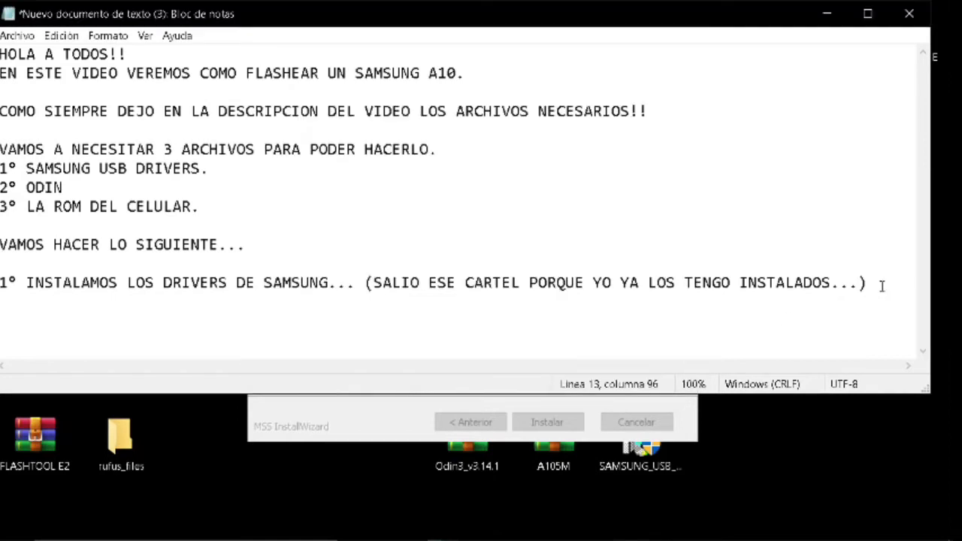
{"action": "left_click", "coordinate": [413, 426]}
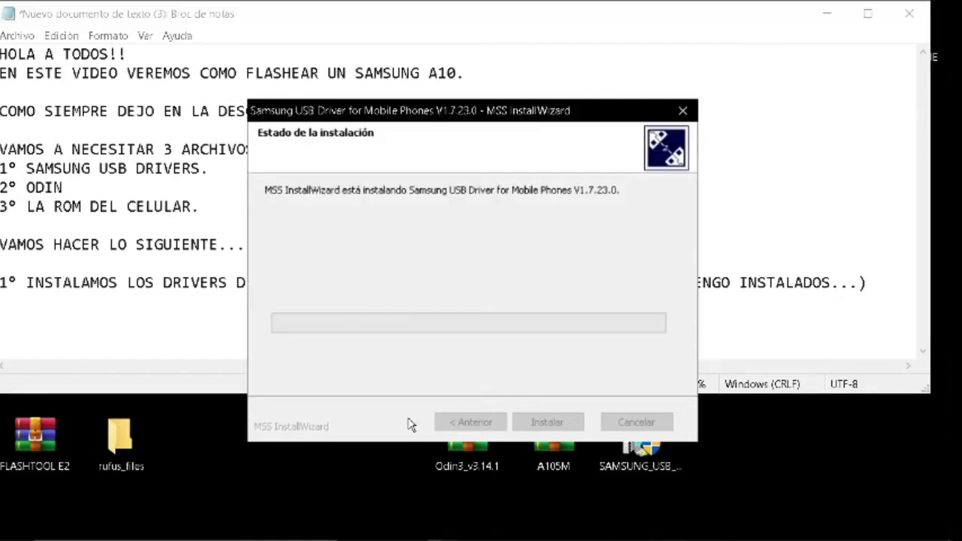
Write "VA A CARGAR HASTA EL 100% Y YA ESTAN INSTALADOS..." on a new line below the first instruction in the note
{"action": "left_click", "coordinate": [902, 289]}
{"action": "key", "text": "Return"}
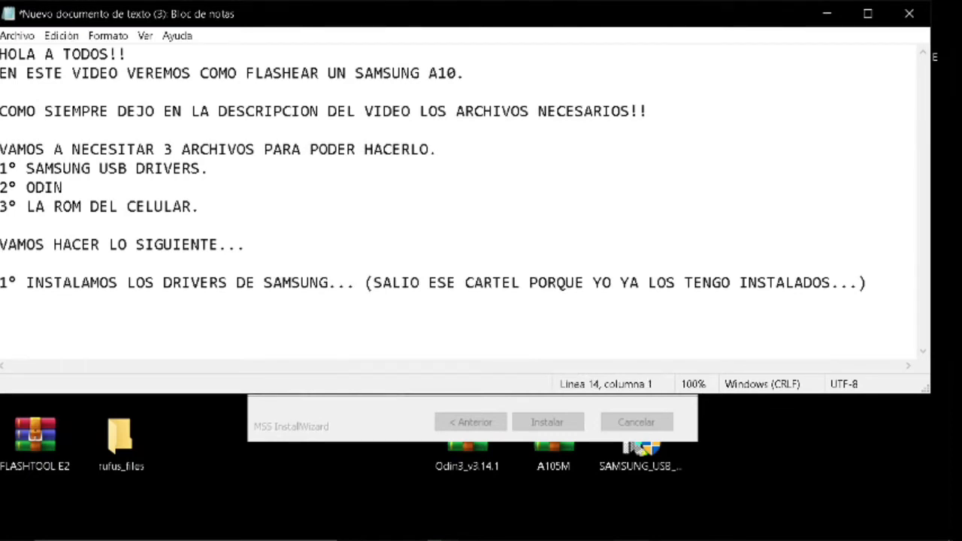
{"action": "type", "text": "VA A CARGAR "}
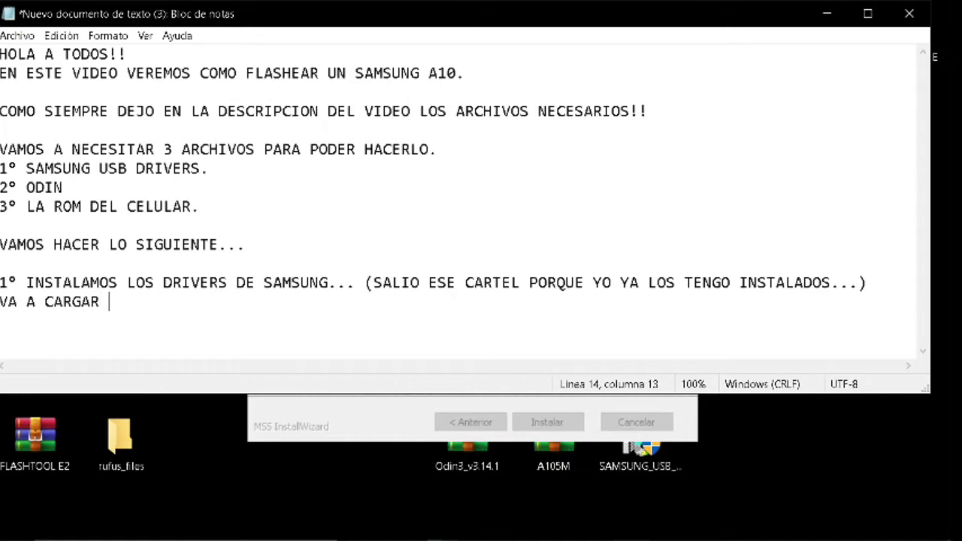
{"action": "type", "text": "HASTA EL"}
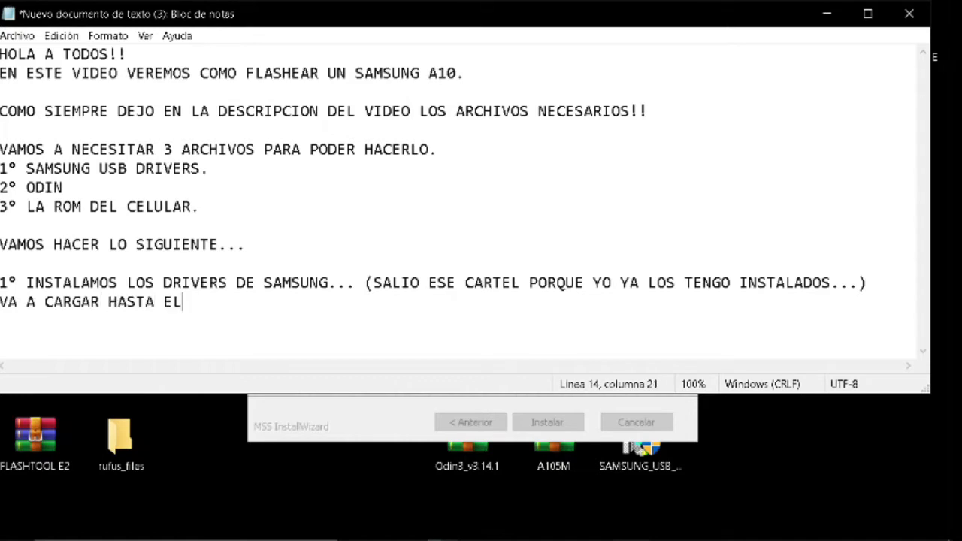
{"action": "type", "text": " 100% Y "}
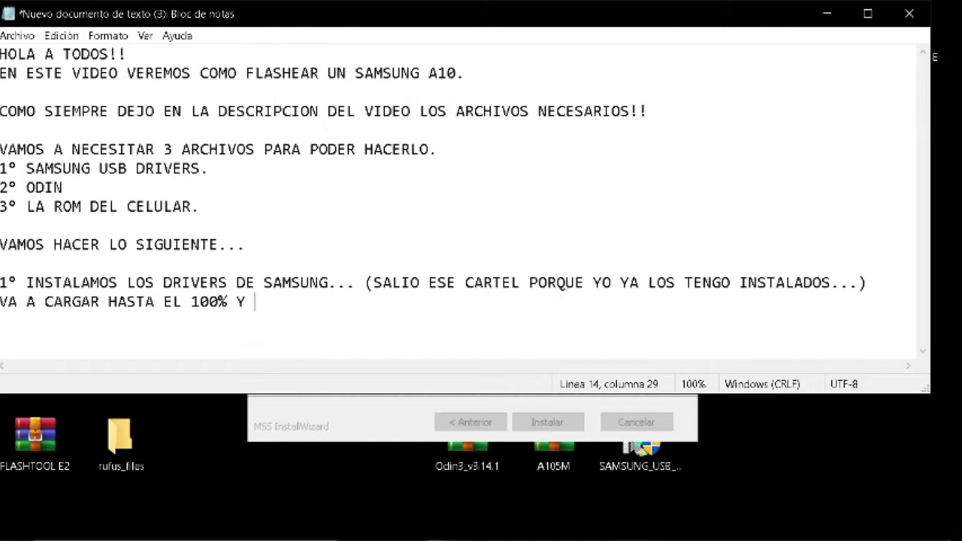
{"action": "type", "text": "YA ESTAN "}
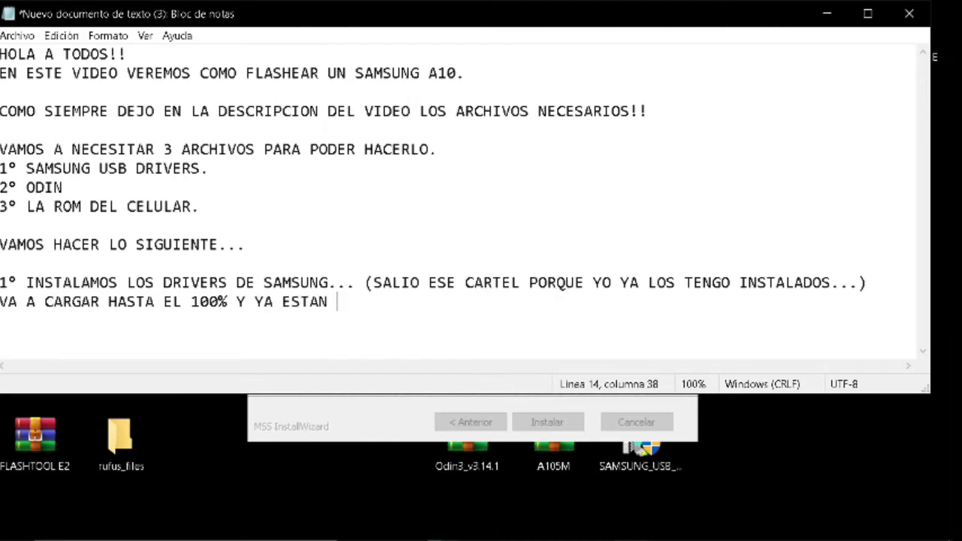
{"action": "type", "text": "INSTALADS"}
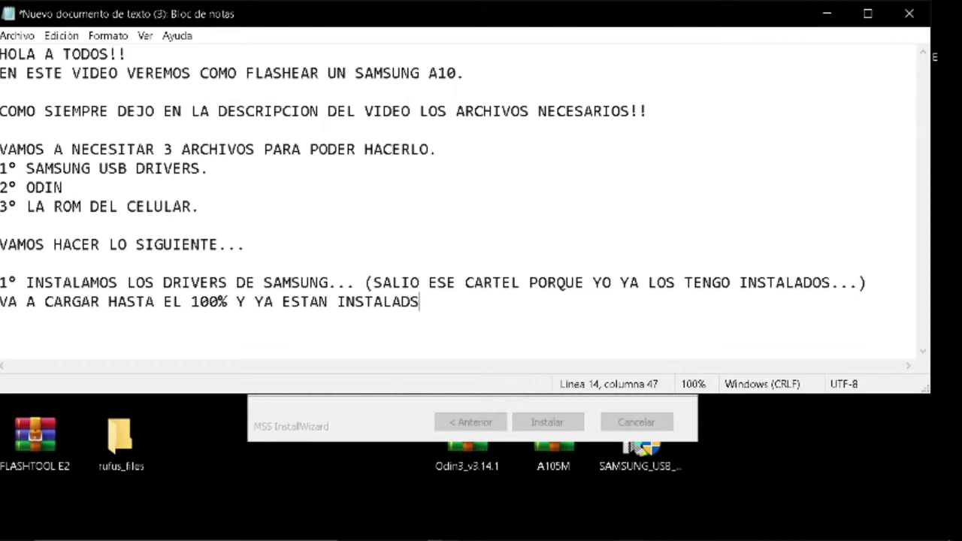
{"action": "key", "text": "BackSpace"}
{"action": "type", "text": "OS..."}
Leave a blank line in the note and write the second instruction as "2° ABRIMOS EL ODIN!"
{"action": "key", "text": "Return"}
{"action": "key", "text": "Return"}
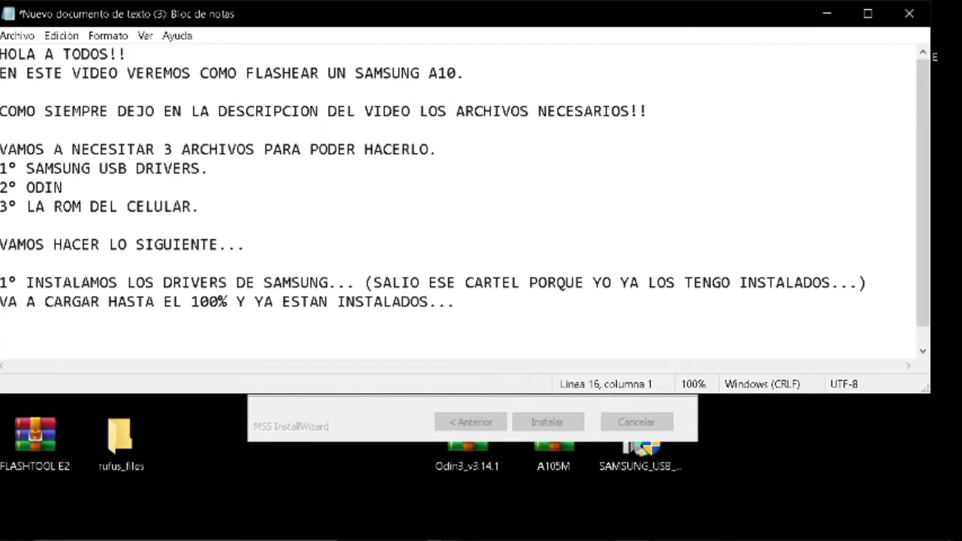
{"action": "type", "text": "2° ABRIMOS "}
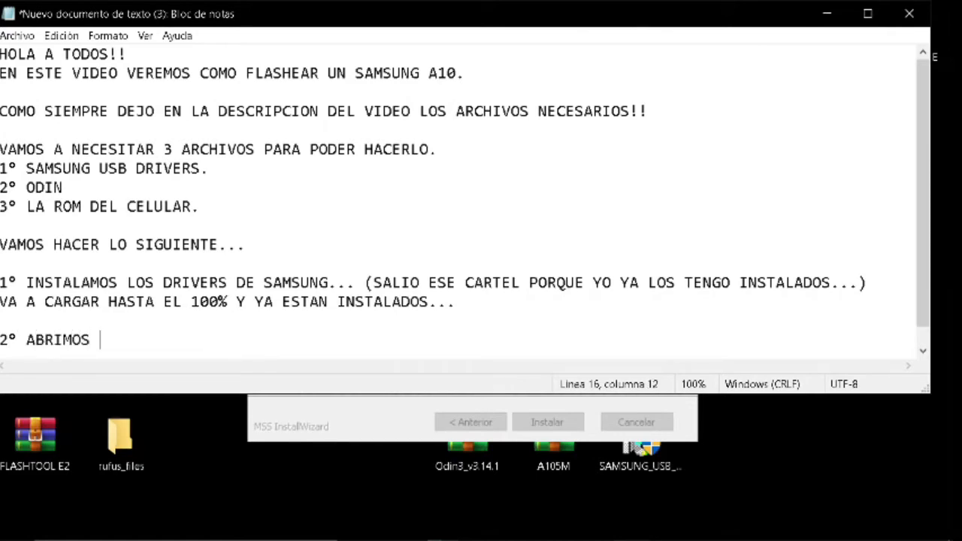
{"action": "type", "text": "EL"}
{"action": "type", "text": "ODIN"}
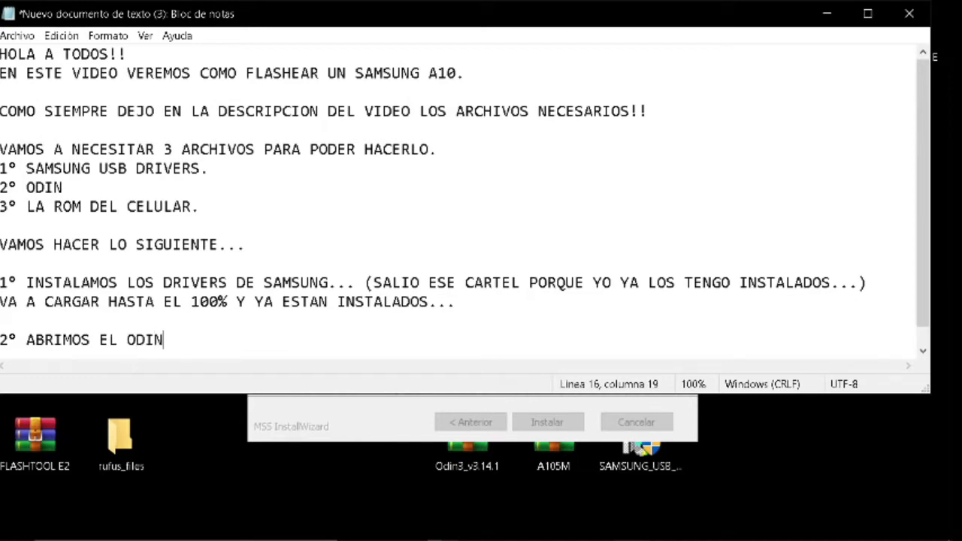
{"action": "type", "text": "!"}
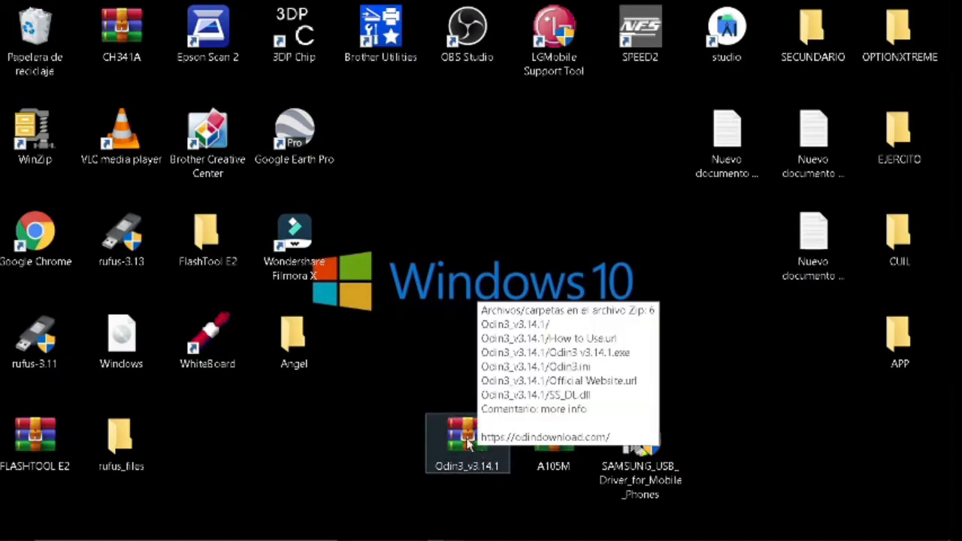
Open the Odin3_v3.14.1 archive on the desktop in WinRAR, allowing the file to open and closing the licence reminder
{"action": "left_click", "coordinate": [468, 445]}
{"action": "double_click", "coordinate": [468, 445]}
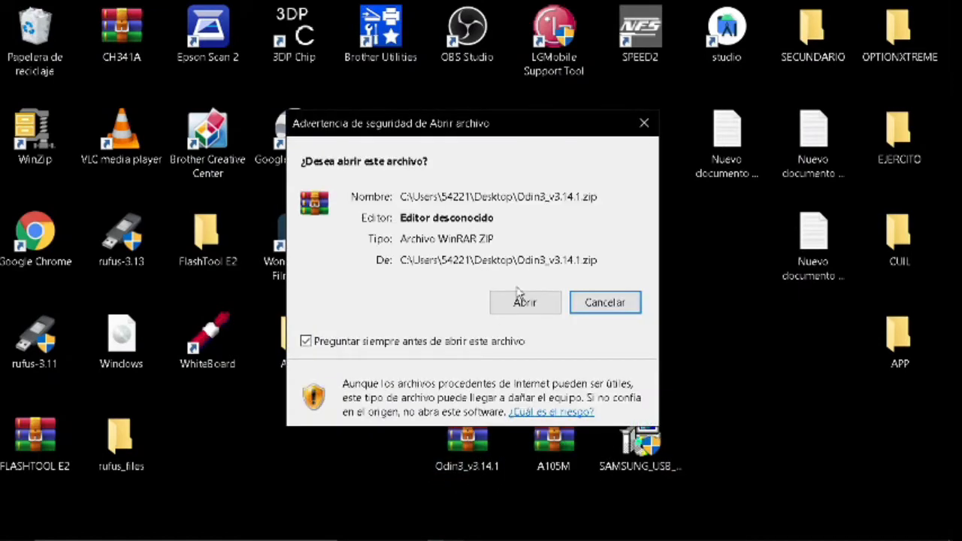
{"action": "left_click", "coordinate": [524, 303]}
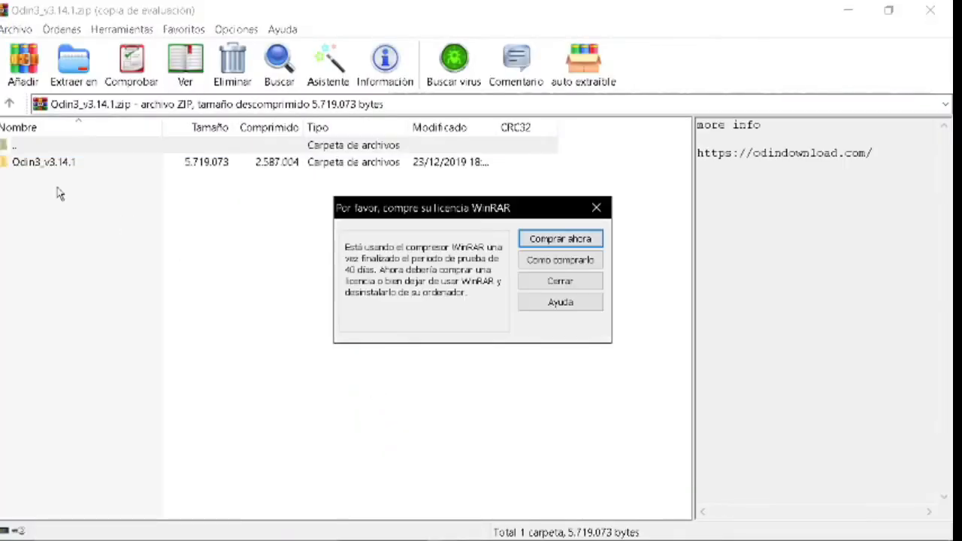
{"action": "left_click", "coordinate": [527, 281]}
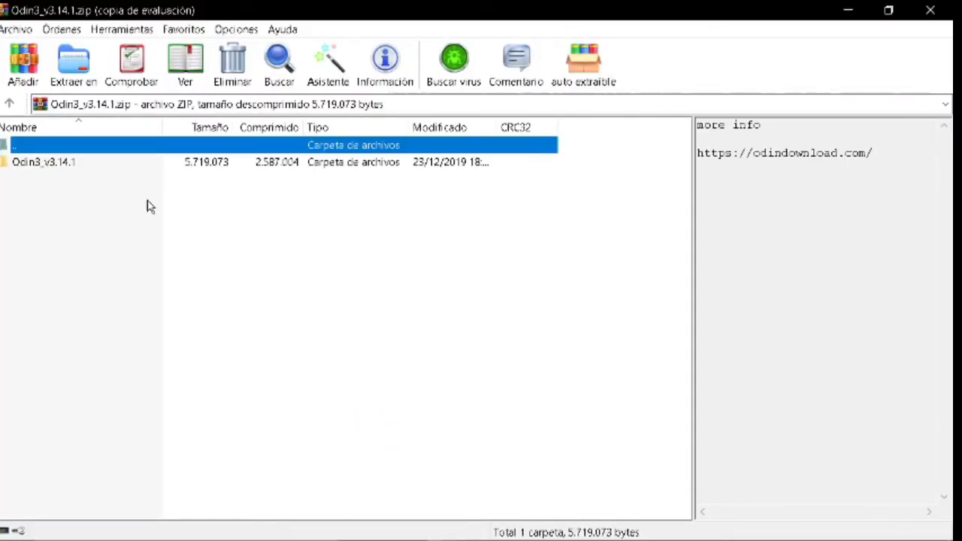
Run Odin3 v3.14.1.exe from the archive's Odin3_v3.14.1 folder and accept its start-up notice
{"action": "left_click", "coordinate": [51, 165]}
{"action": "double_click", "coordinate": [51, 165]}
{"action": "left_click", "coordinate": [46, 183]}
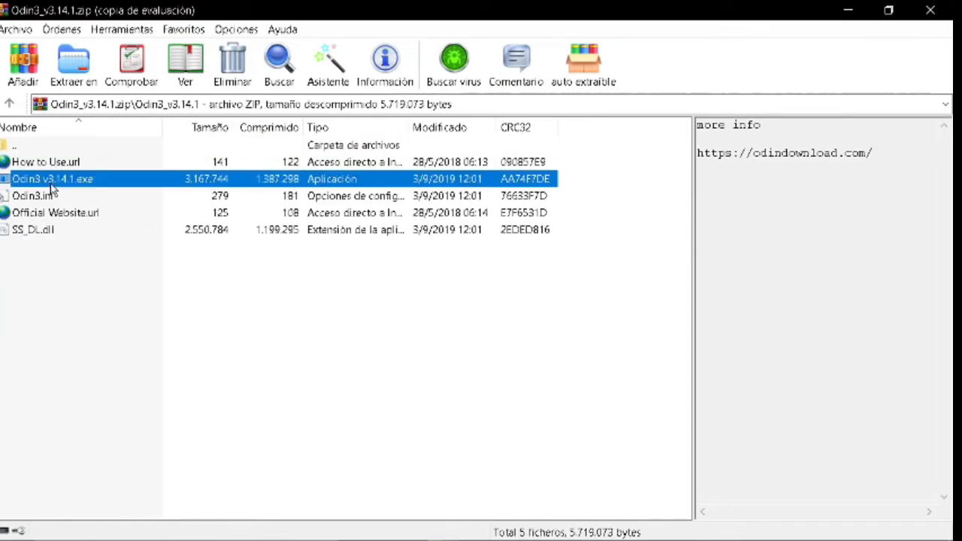
{"action": "double_click", "coordinate": [56, 187]}
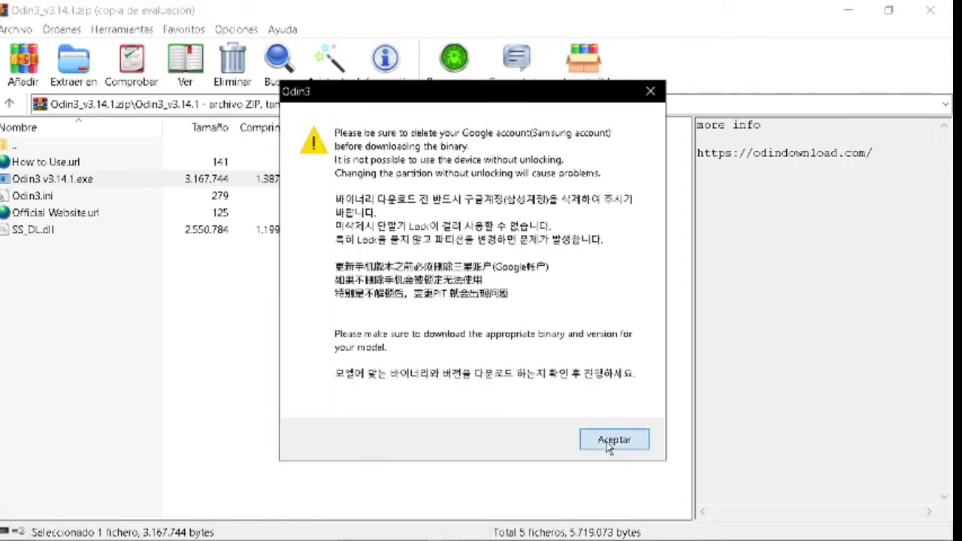
{"action": "left_click", "coordinate": [613, 440]}
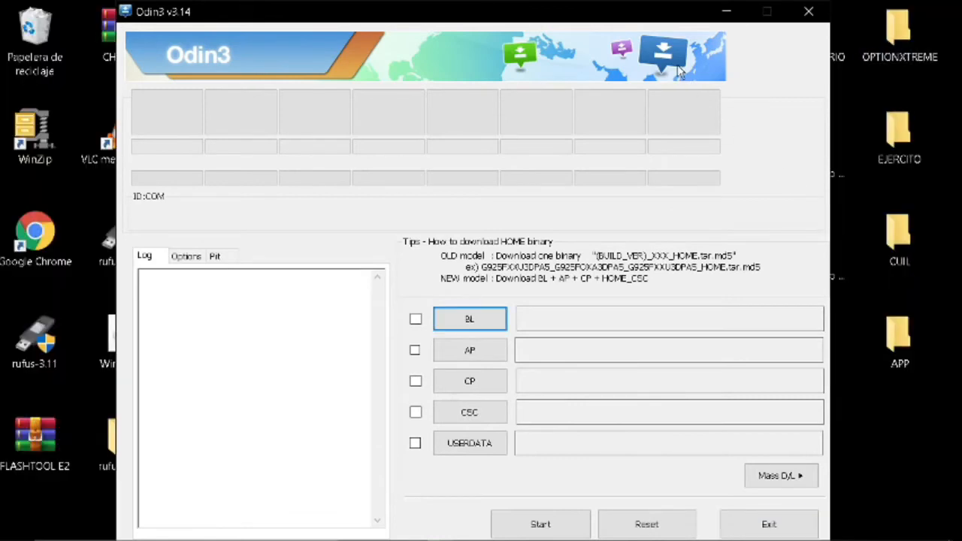
Return to the Notepad note and, after a blank line, write the third instruction as "3° CARGAMOS LOS ARCHIVOS QUE NOS PIDE ODIN.."
{"action": "mouse_move", "coordinate": [483, 538]}
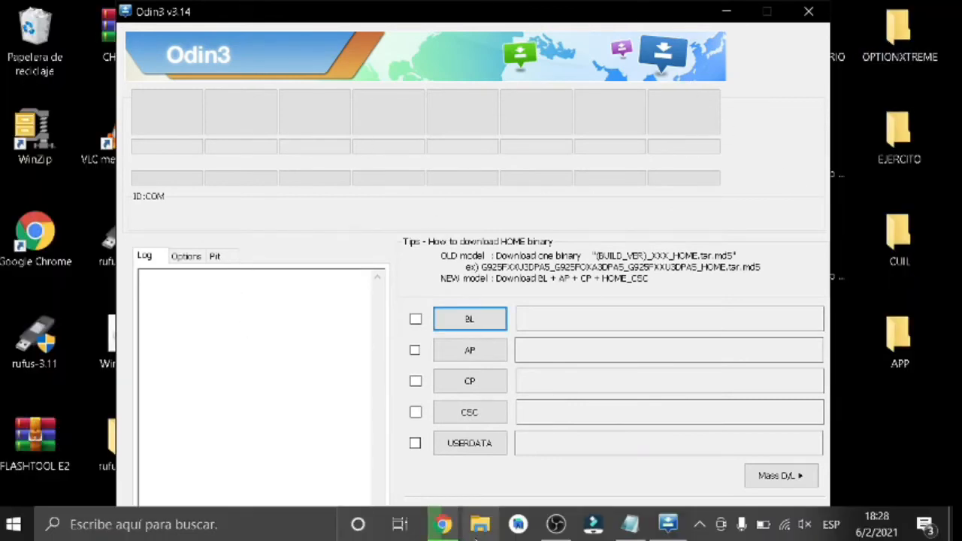
{"action": "left_click", "coordinate": [632, 526]}
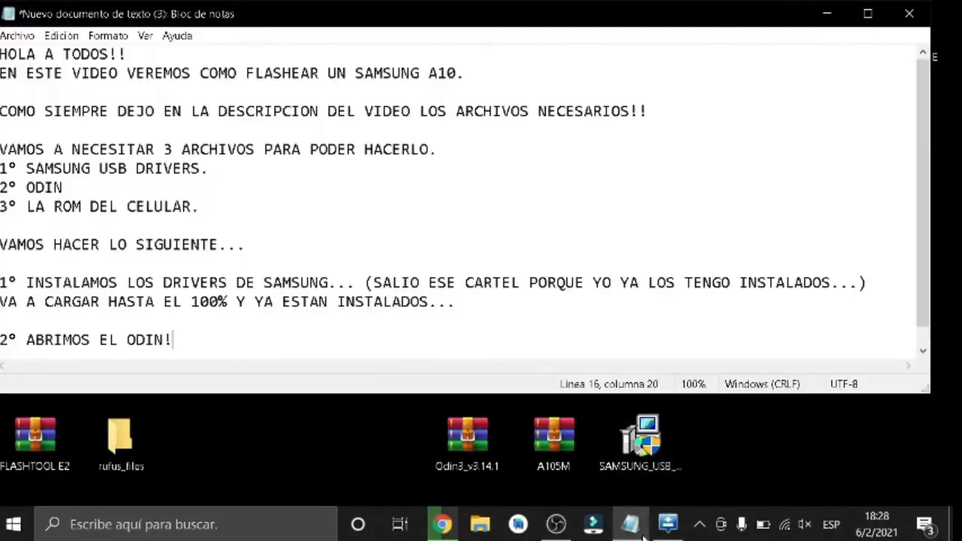
{"action": "key", "text": "Return"}
{"action": "key", "text": "Return"}
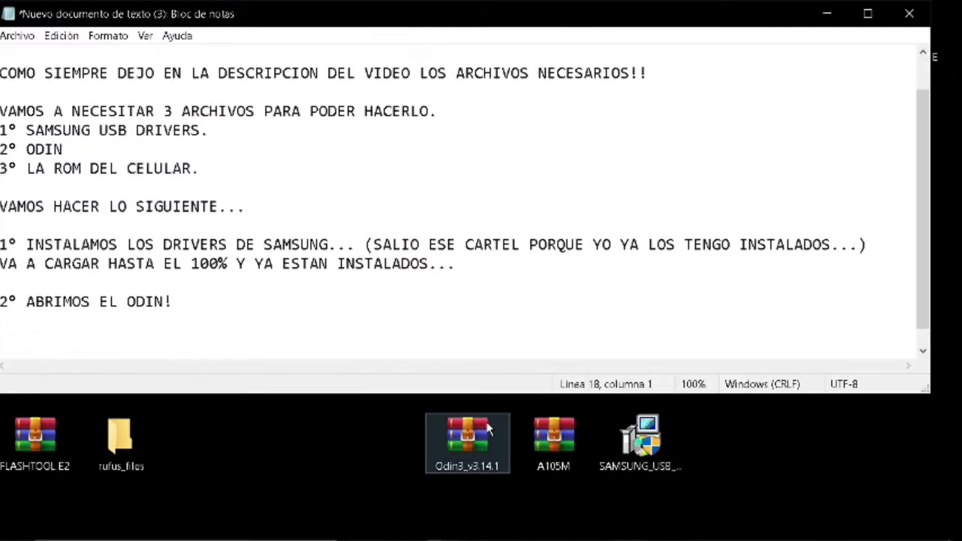
{"action": "type", "text": "3° CARGA"}
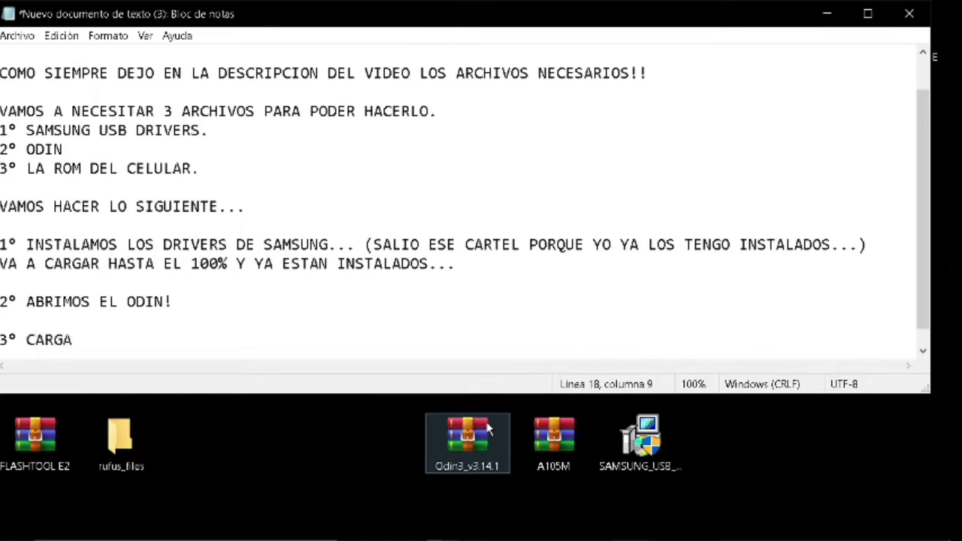
{"action": "type", "text": "MOS LOS AR"}
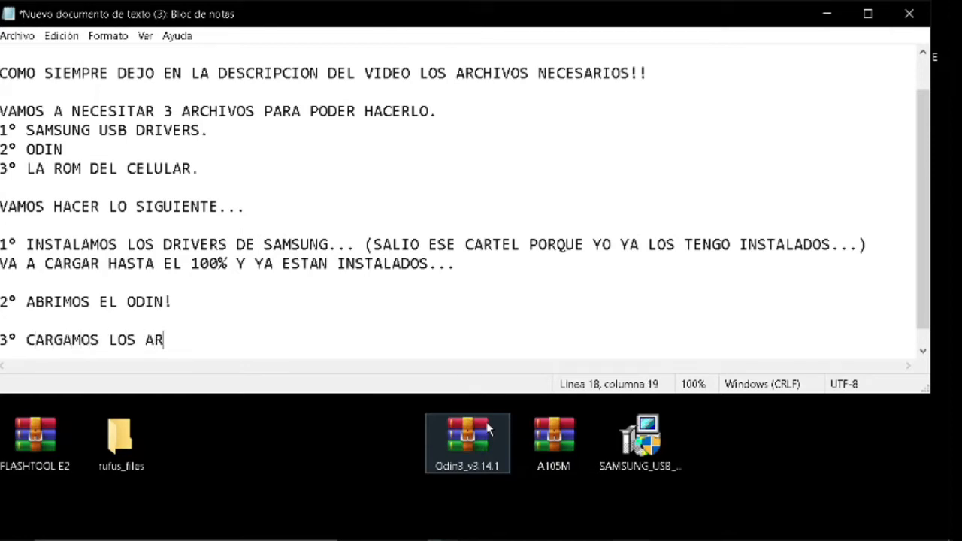
{"action": "type", "text": "CHIVOS QUE"}
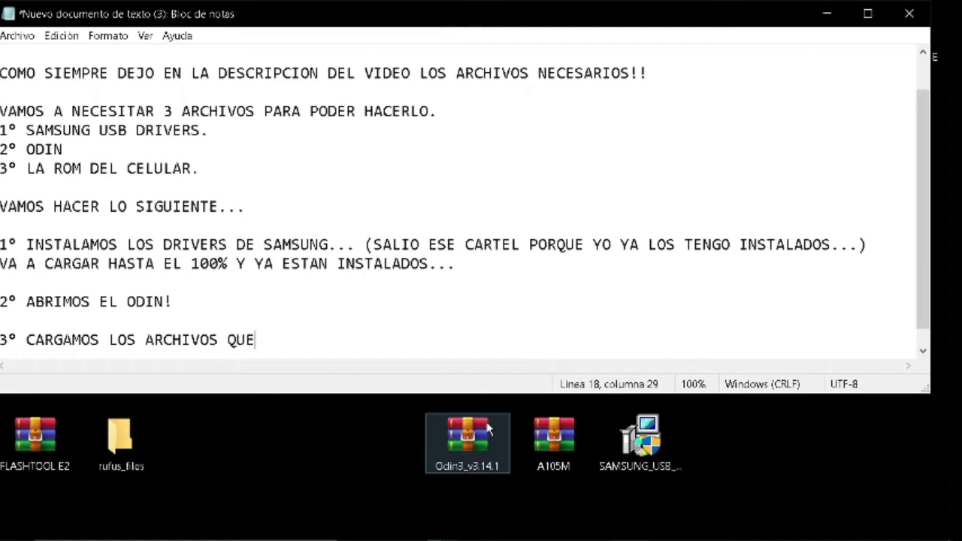
{"action": "type", "text": " NPS"}
{"action": "key", "text": "BackSpace"}
{"action": "key", "text": "BackSpace"}
{"action": "key", "text": "BackSpace"}
{"action": "type", "text": "OS PIDE "}
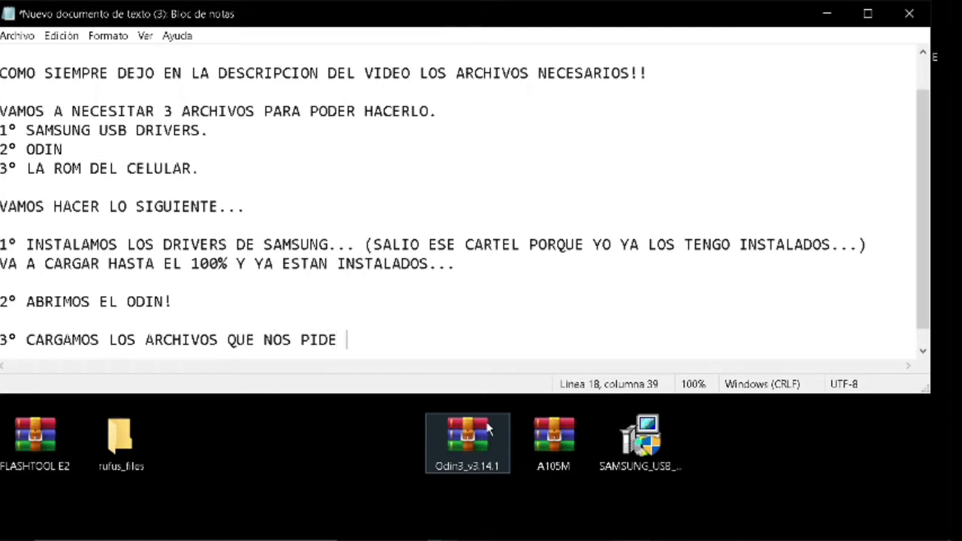
{"action": "type", "text": "ODINM"}
{"action": "key", "text": "BackSpace"}
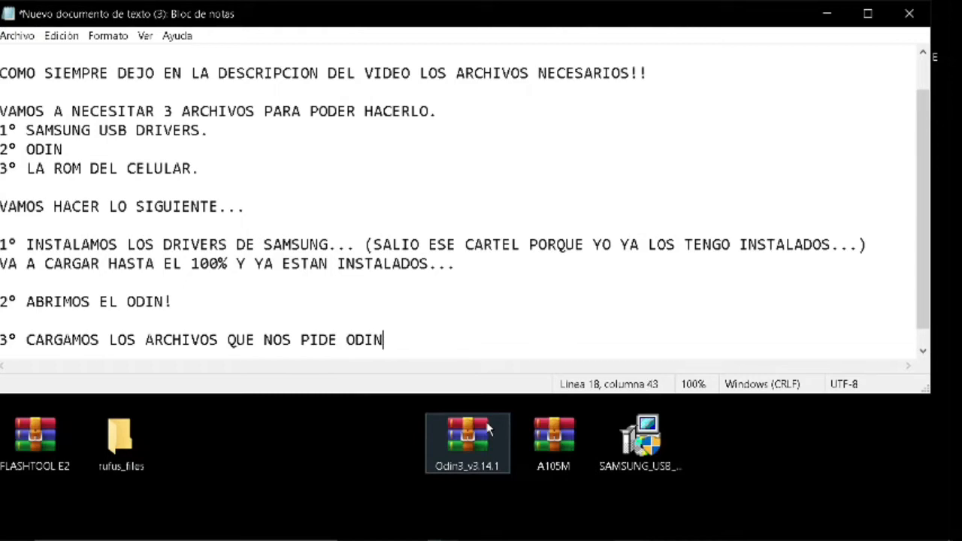
{"action": "type", "text": ".."}
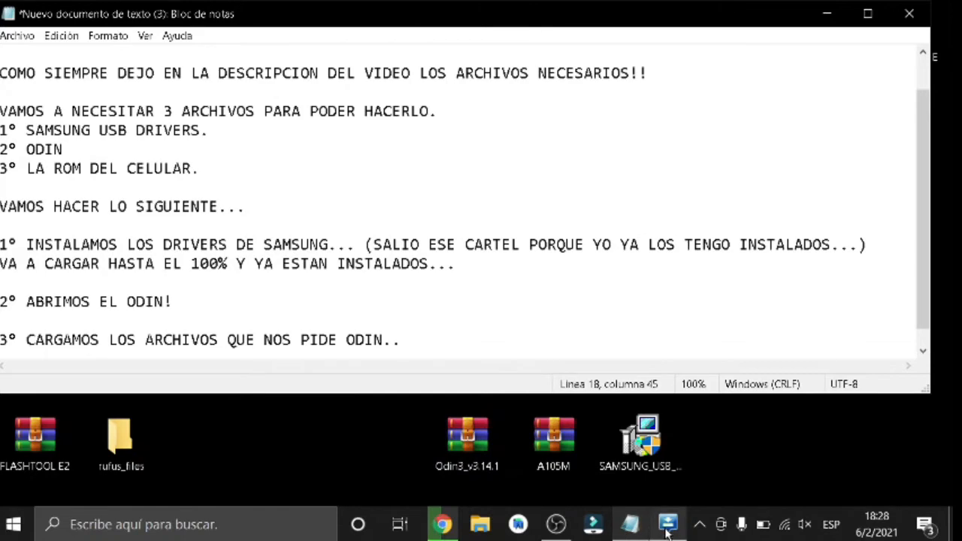
Minimise Odin3 after a brief look and add the line "PRIMERO DESCOMPRIMIMOS LA ROM" below the third instruction in the note
{"action": "left_click", "coordinate": [668, 527]}
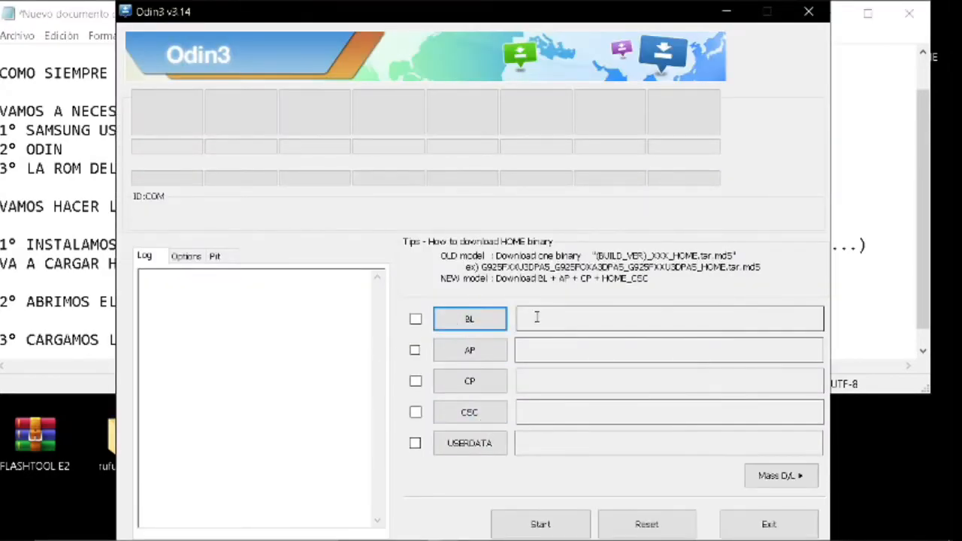
{"action": "left_click", "coordinate": [726, 11]}
{"action": "key", "text": "Return"}
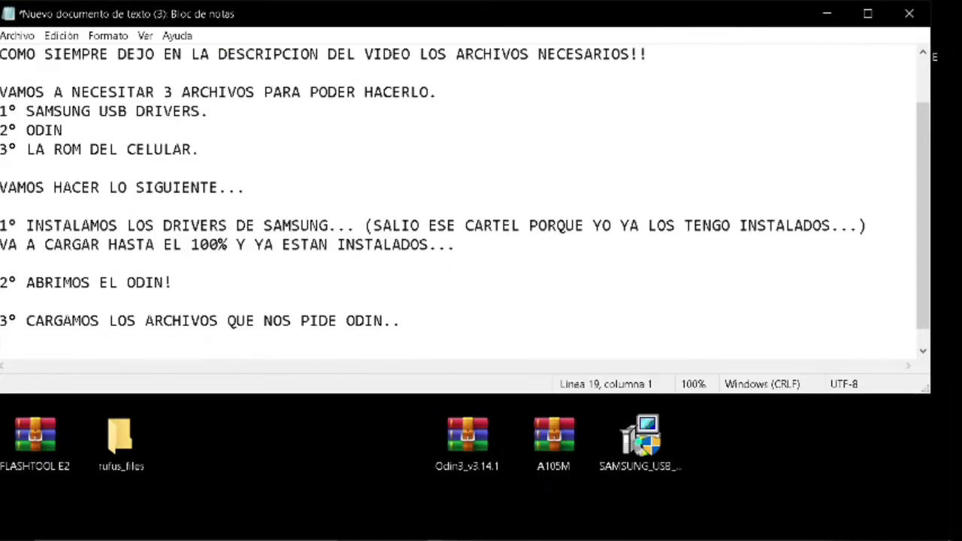
{"action": "type", "text": "PRIMERO "}
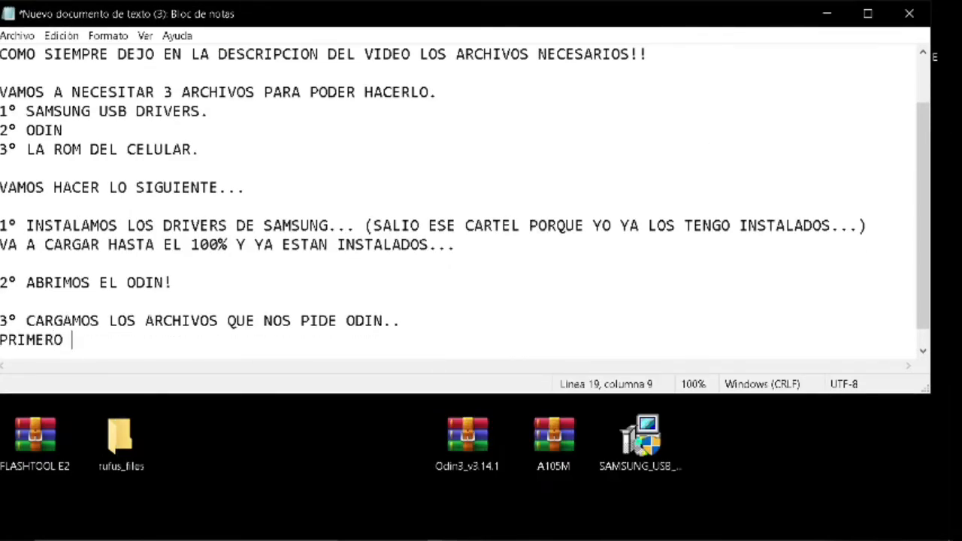
{"action": "type", "text": "DESCR"}
{"action": "key", "text": "BackSpace"}
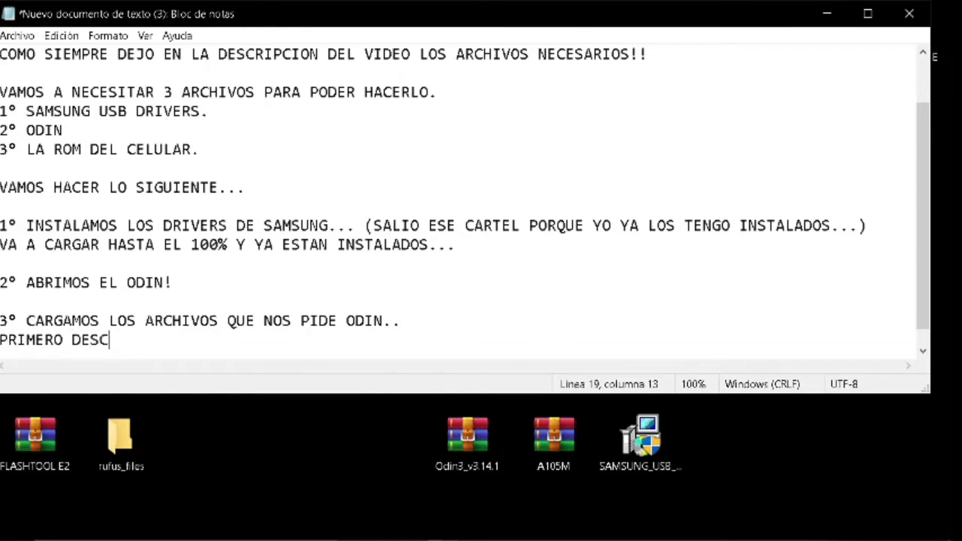
{"action": "type", "text": "OMPRIMIMOS"}
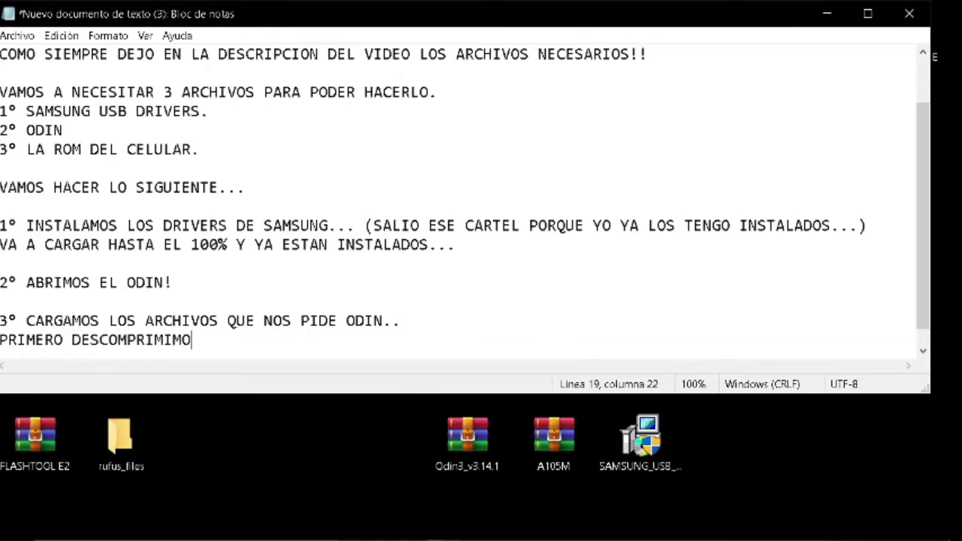
{"action": "key", "text": "BackSpace"}
{"action": "type", "text": "S LA ROM"}
Extract the A105M ROM archive on the desktop into its own A105M folder
{"action": "right_click", "coordinate": [555, 430]}
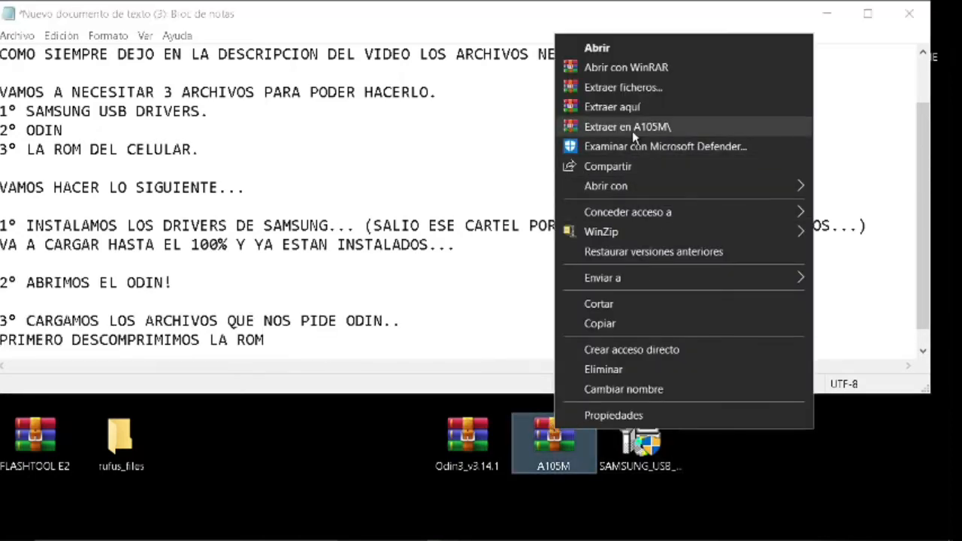
{"action": "left_click", "coordinate": [632, 128]}
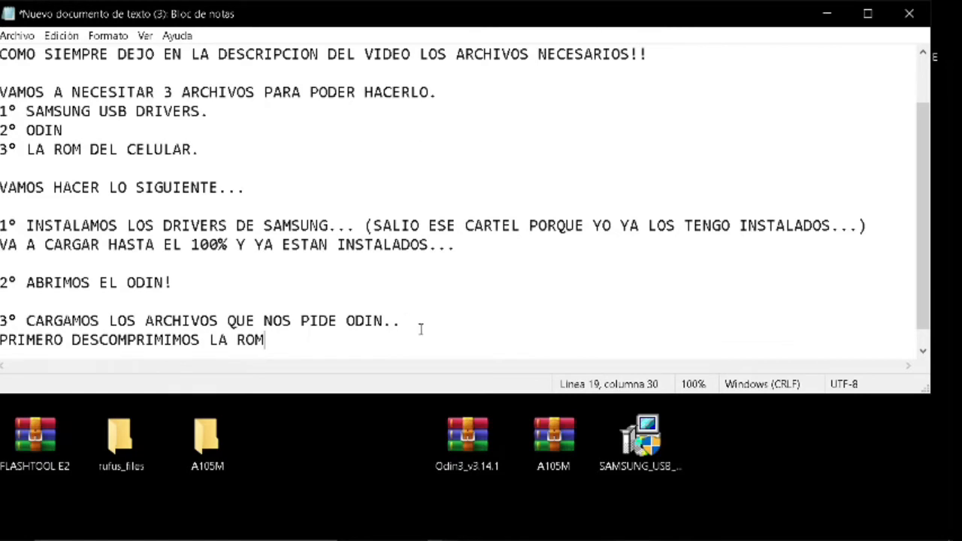
Add the line "LISTO AHORA SI CARGAMOS LOS ARCHIVOS" at the end of the note
{"action": "key", "text": "Return"}
{"action": "type", "text": "LISTO "}
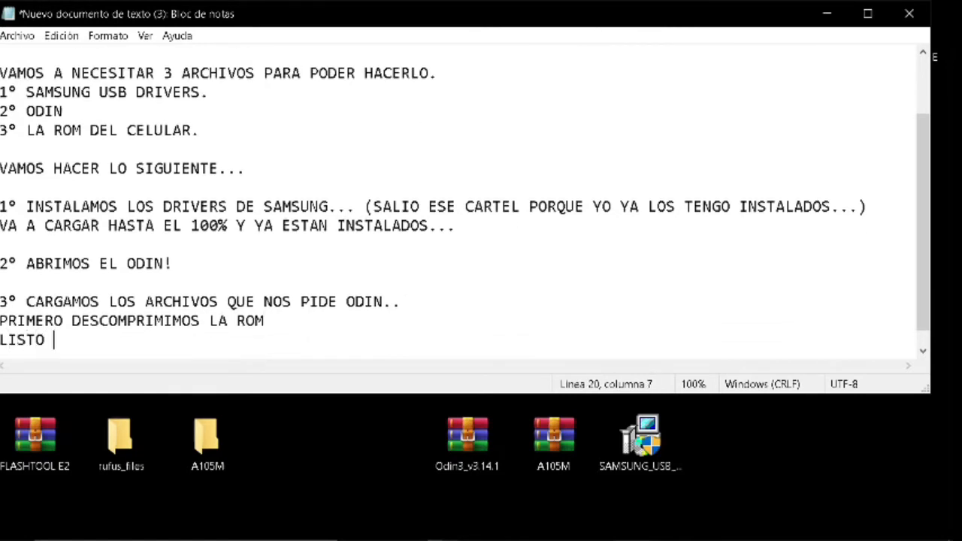
{"action": "type", "text": "AHOA"}
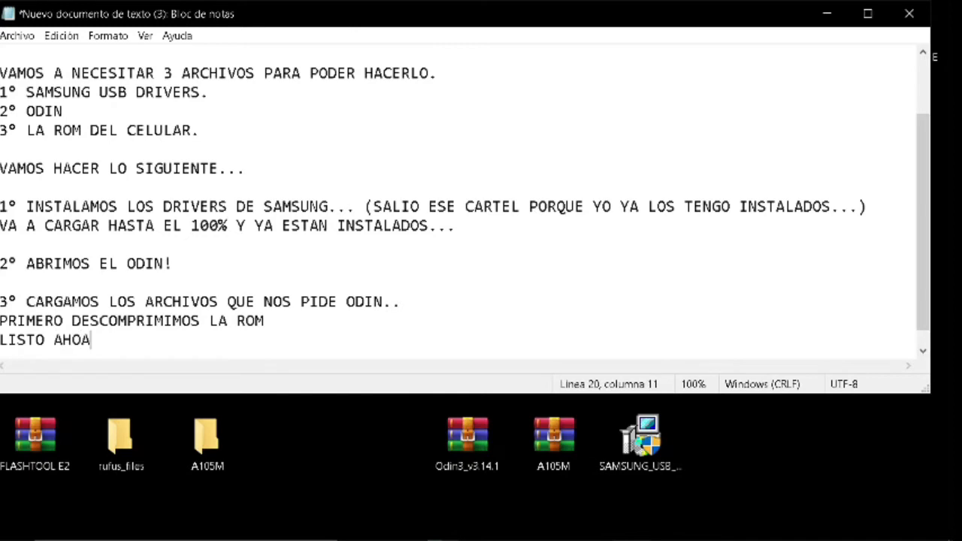
{"action": "key", "text": "BackSpace"}
{"action": "type", "text": "RA SI CD"}
{"action": "key", "text": "BackSpace"}
{"action": "type", "text": "ARGAMOS LOS A"}
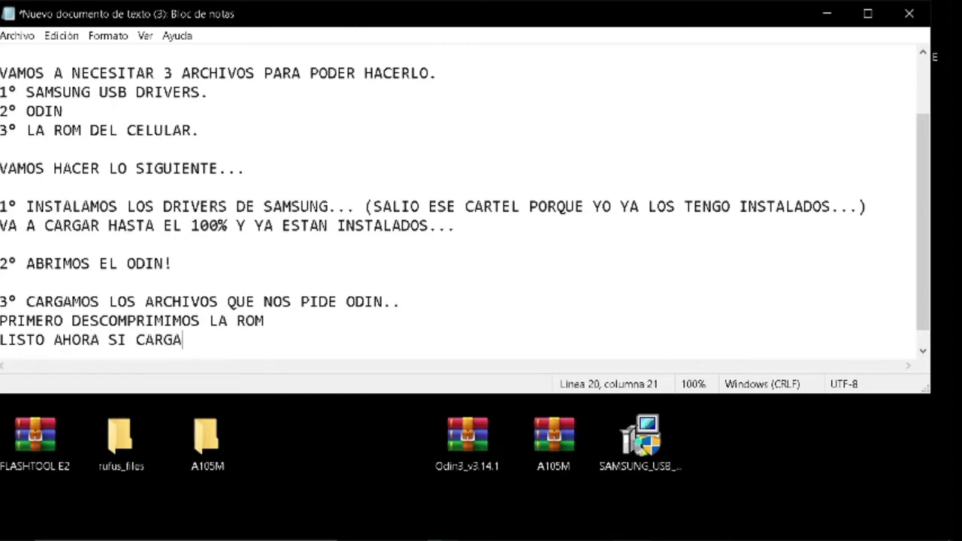
{"action": "type", "text": "RCHIVOS"}
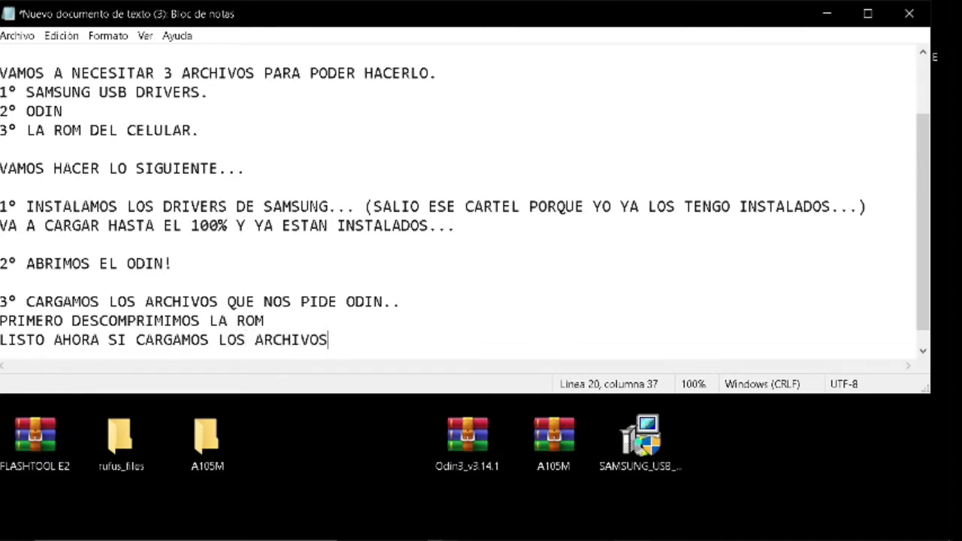
Switch to Odin3 and load the BL_A105MUBU1ASE1 file from the desktop's A105M folder into the BL slot
{"action": "mouse_move", "coordinate": [539, 538]}
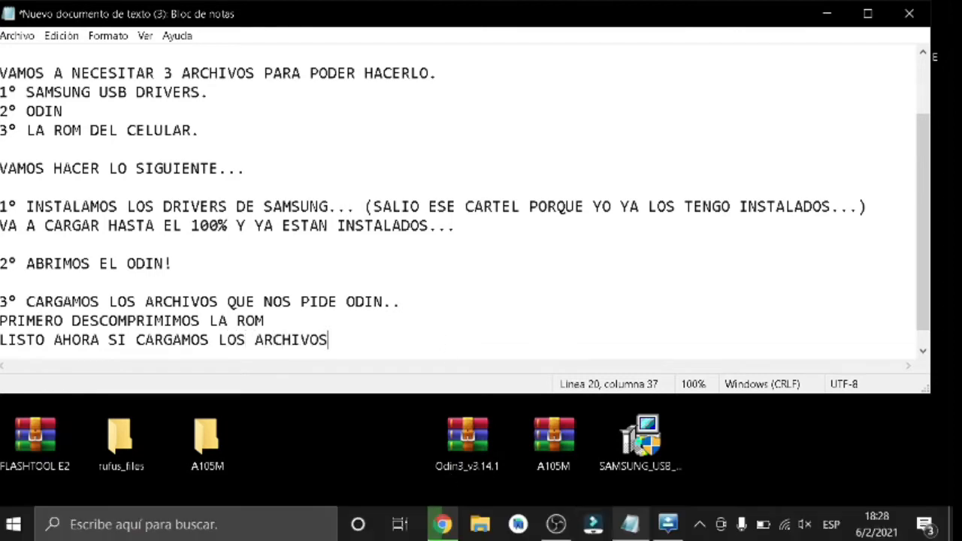
{"action": "left_click", "coordinate": [668, 526]}
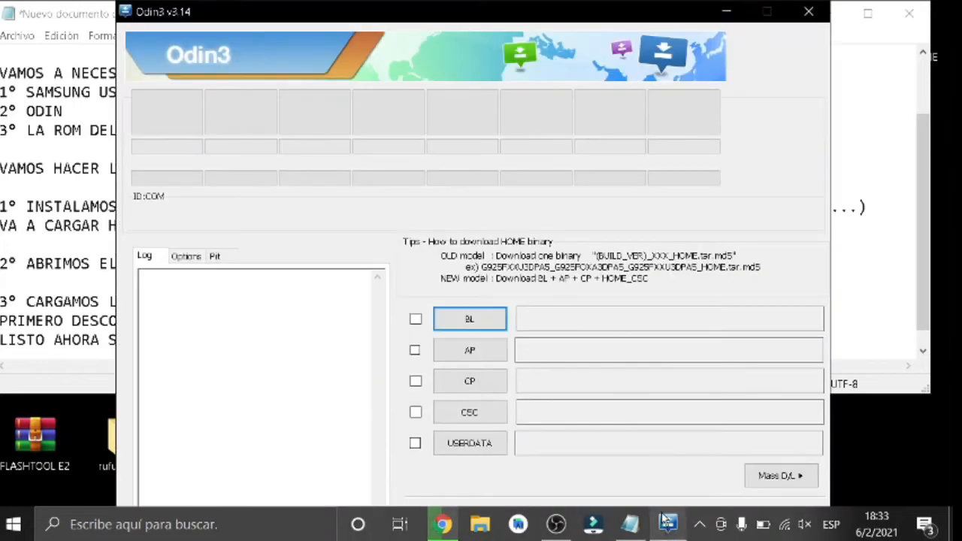
{"action": "left_click", "coordinate": [496, 325]}
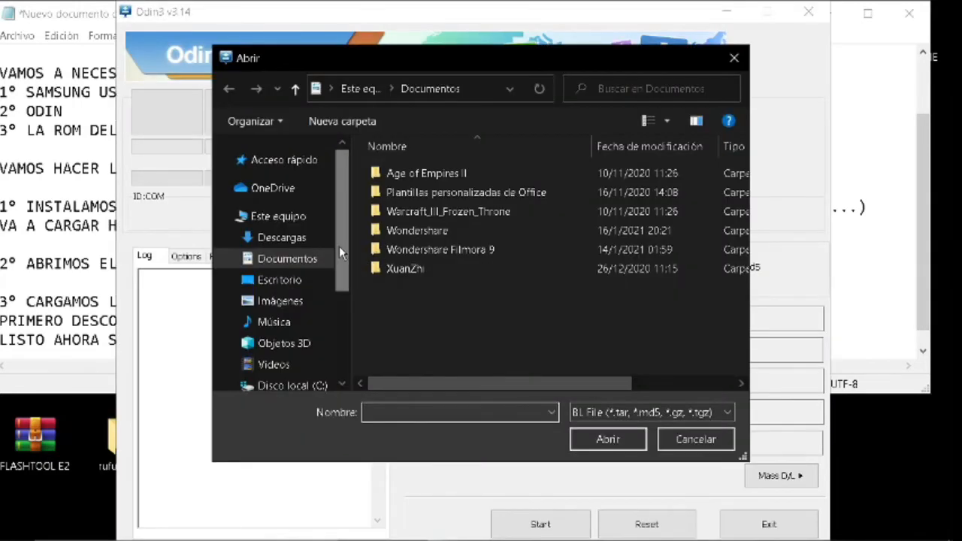
{"action": "mouse_move", "coordinate": [341, 252]}
{"action": "left_mouse_down"}
{"action": "mouse_move", "coordinate": [337, 286]}
{"action": "mouse_move", "coordinate": [343, 238]}
{"action": "left_mouse_up"}
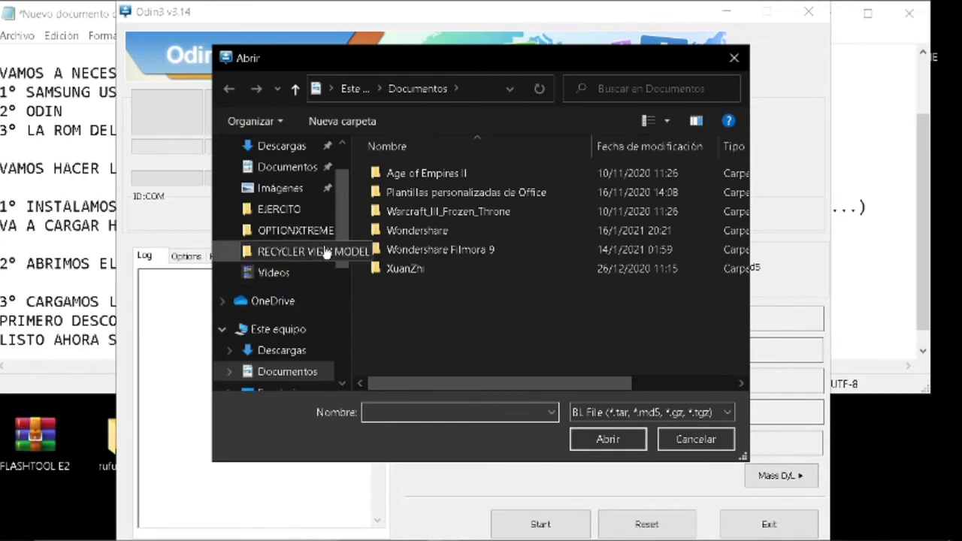
{"action": "scroll", "coordinate": [297, 233], "scroll_direction": "up", "scroll_amount": 1}
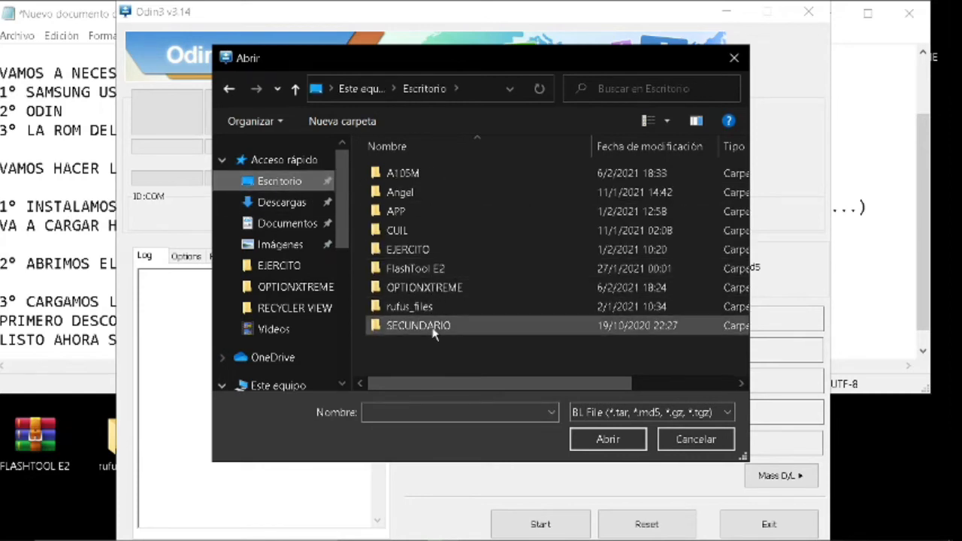
{"action": "double_click", "coordinate": [406, 175]}
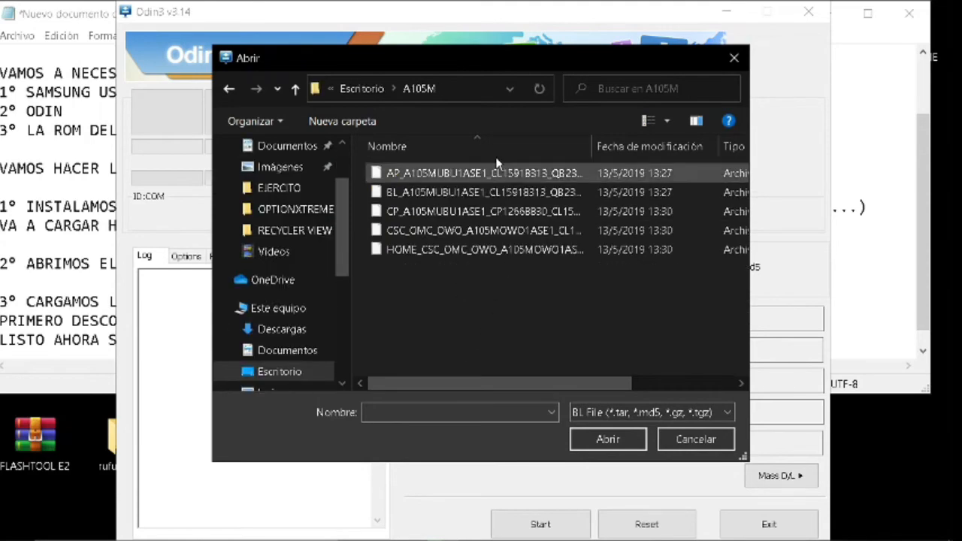
{"action": "left_click_drag", "start_coordinate": [508, 66], "coordinate": [519, 116]}
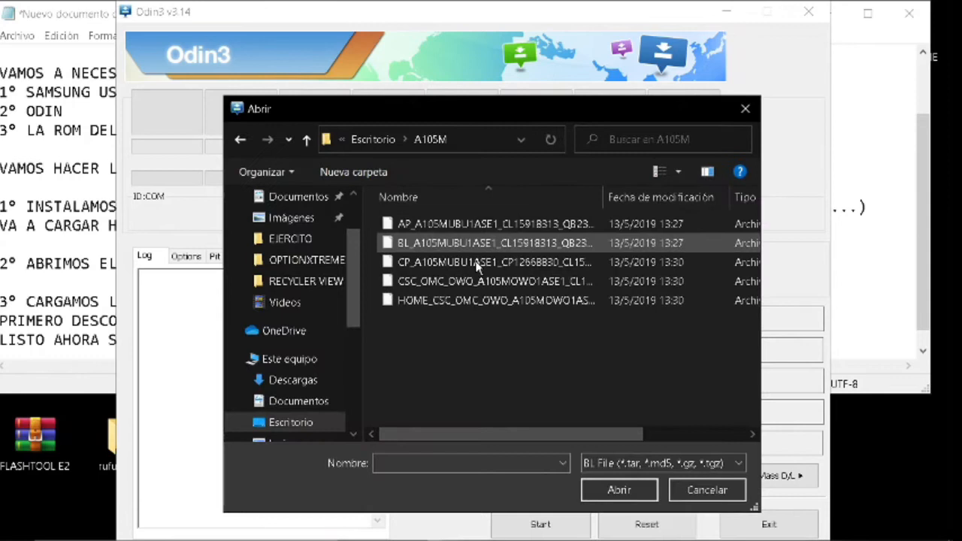
{"action": "left_click", "coordinate": [406, 247]}
{"action": "left_click", "coordinate": [614, 490]}
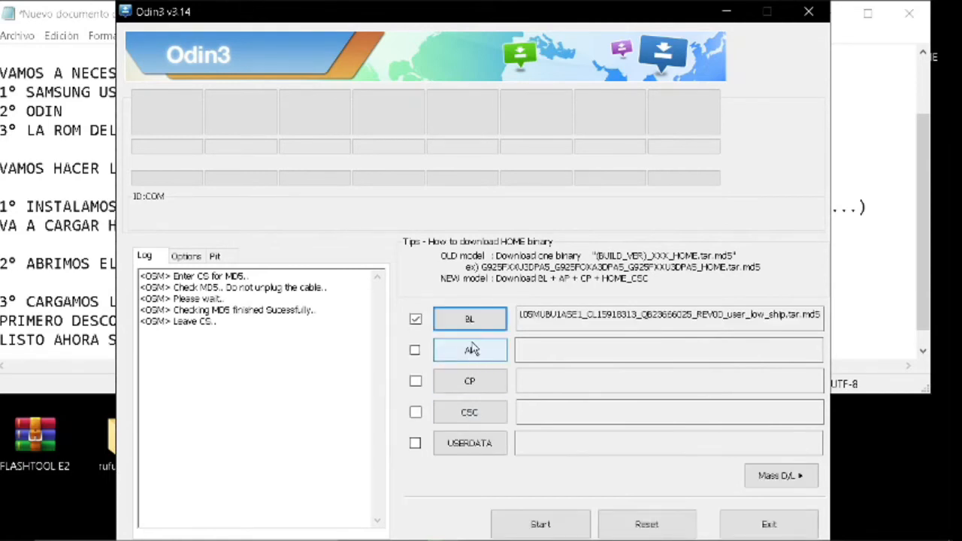
Load the AP_A105MUBU1ASE1 file from the A105M folder into the AP slot
{"action": "left_click", "coordinate": [475, 352]}
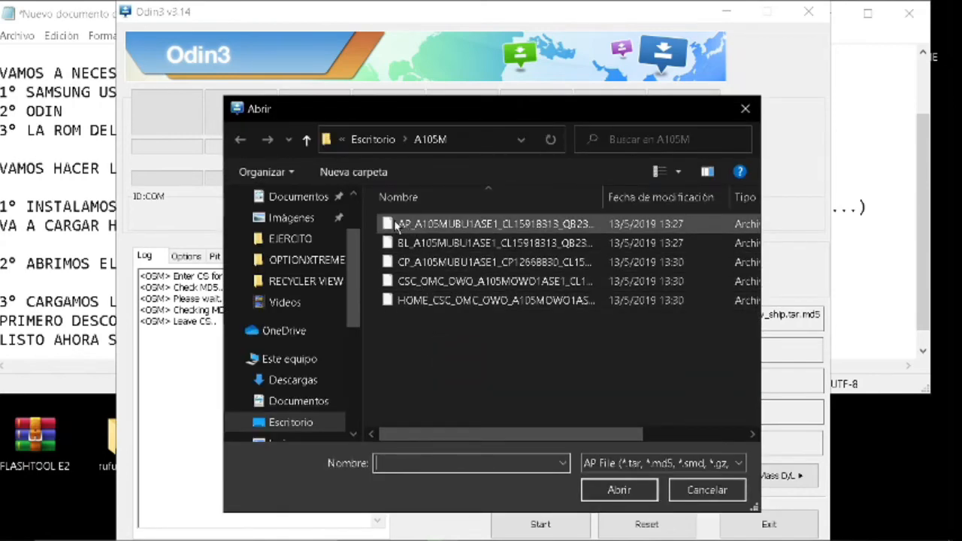
{"action": "left_click", "coordinate": [414, 227]}
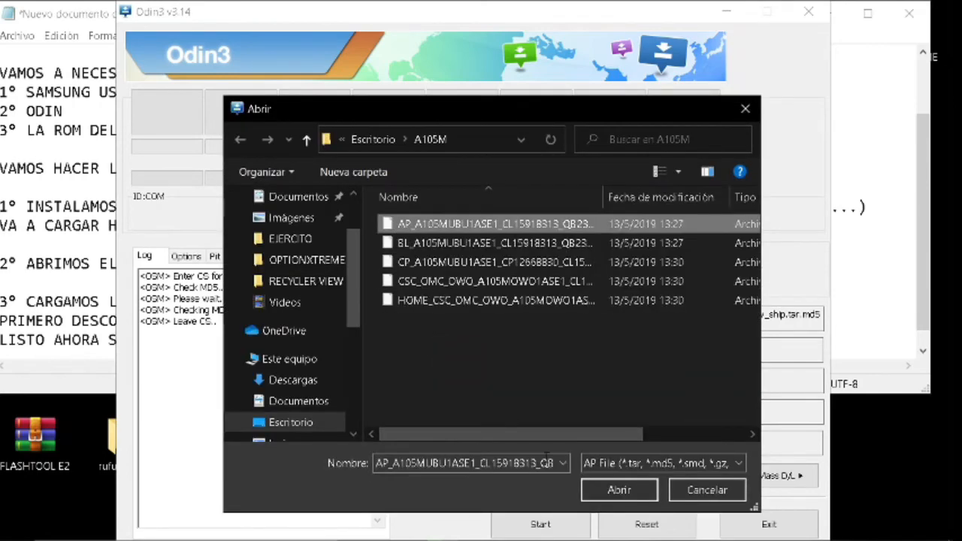
{"action": "left_click", "coordinate": [596, 489]}
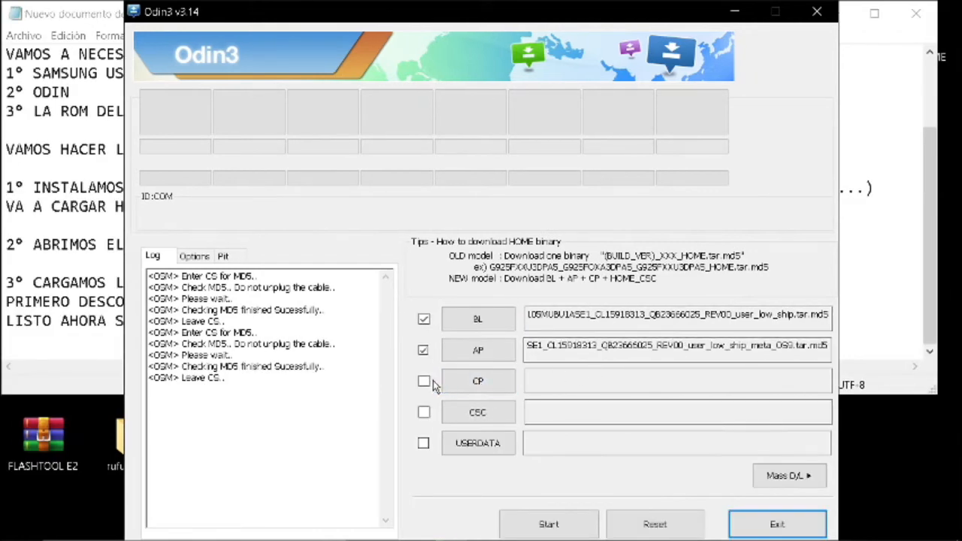
Load the CP_A105MUBU1ASE1 file from the A105M folder into the CP slot
{"action": "left_click", "coordinate": [473, 382]}
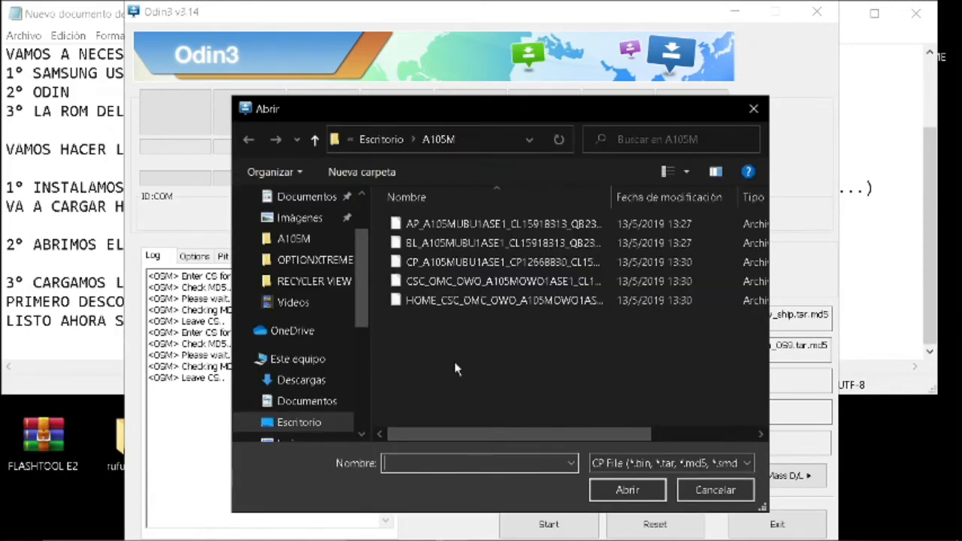
{"action": "left_click", "coordinate": [413, 264]}
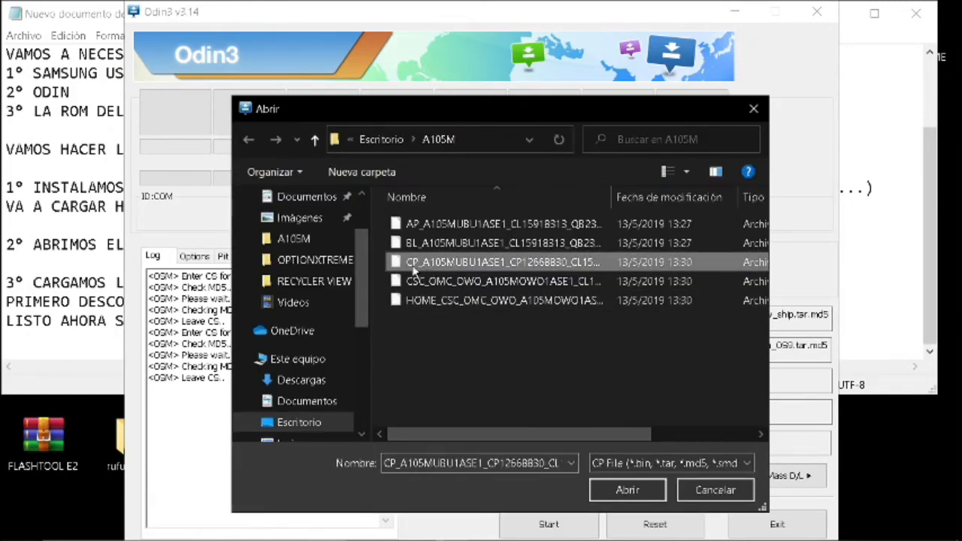
{"action": "left_click", "coordinate": [624, 489]}
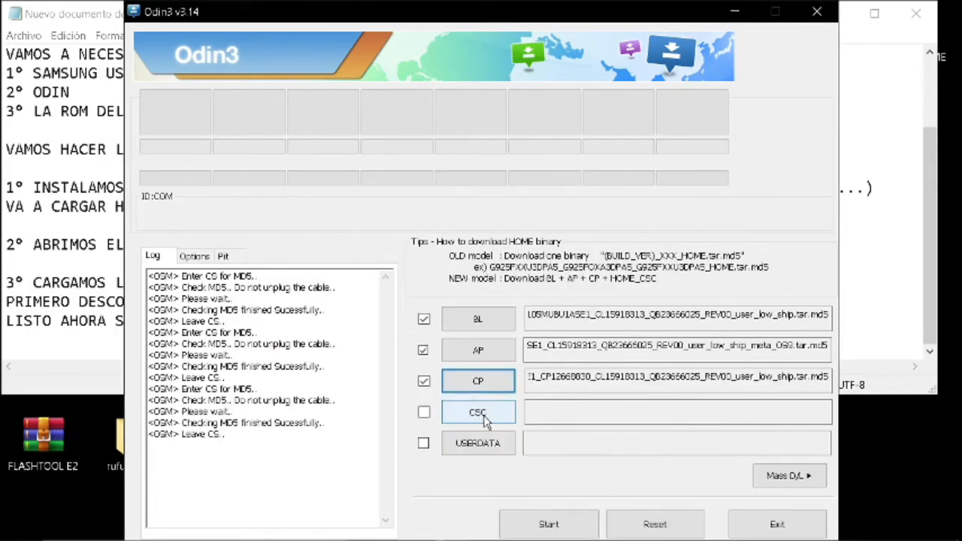
Load the CSC_OMC_OWO_A105MOWO1ASE1 file from the A105M folder into the CSC slot
{"action": "left_click", "coordinate": [483, 422]}
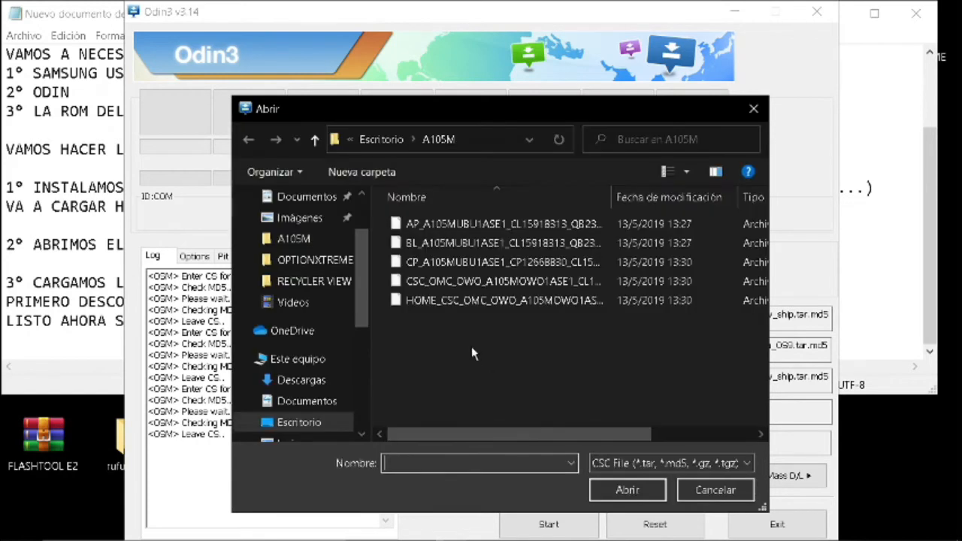
{"action": "left_click", "coordinate": [445, 285]}
{"action": "left_click", "coordinate": [618, 493]}
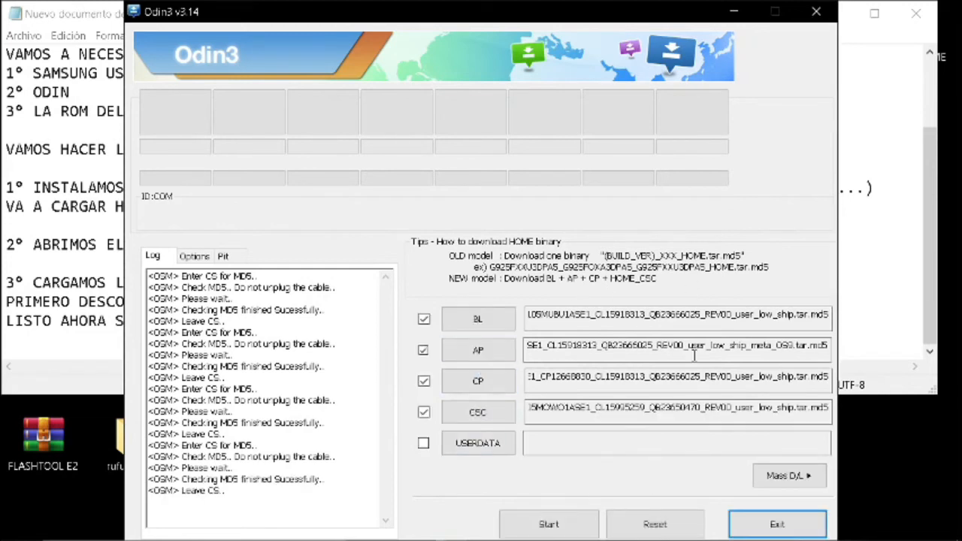
Switch to Notepad and add "4° DESPUES DE CARGAR LOS ARCHIVOS, ENCENDEMOS EL CELULAR EN MODO DOWNLOAD." below the last line, after a blank line
{"action": "left_click", "coordinate": [874, 300]}
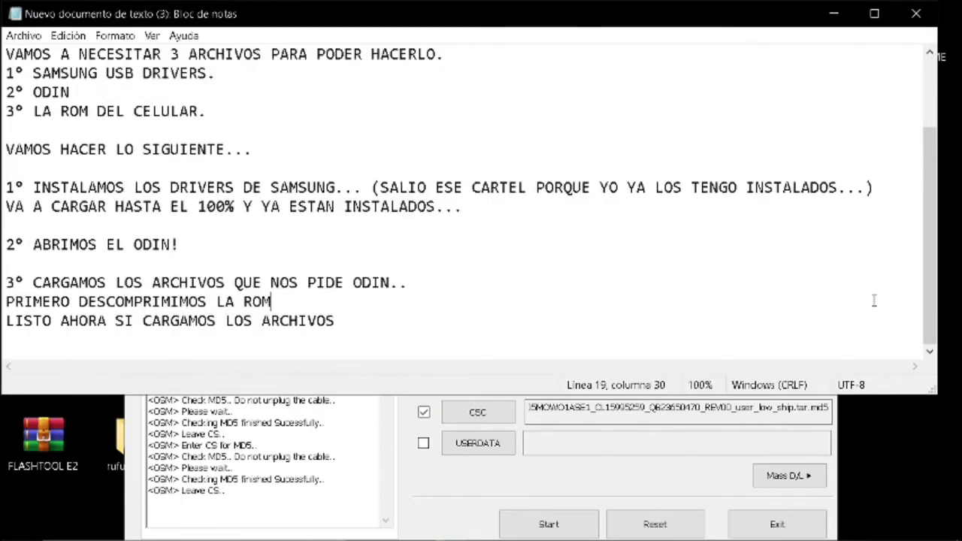
{"action": "key", "text": "Right"}
{"action": "key", "text": "Down"}
{"action": "left_click", "coordinate": [380, 320]}
{"action": "key", "text": "Return"}
{"action": "key", "text": "Return"}
{"action": "type", "text": "4"}
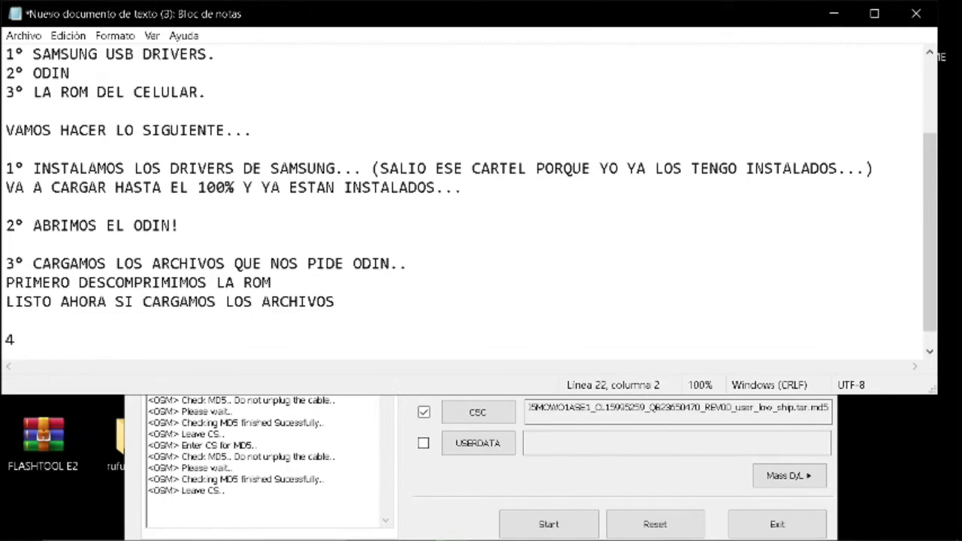
{"action": "type", "text": "° DESPUES DE "}
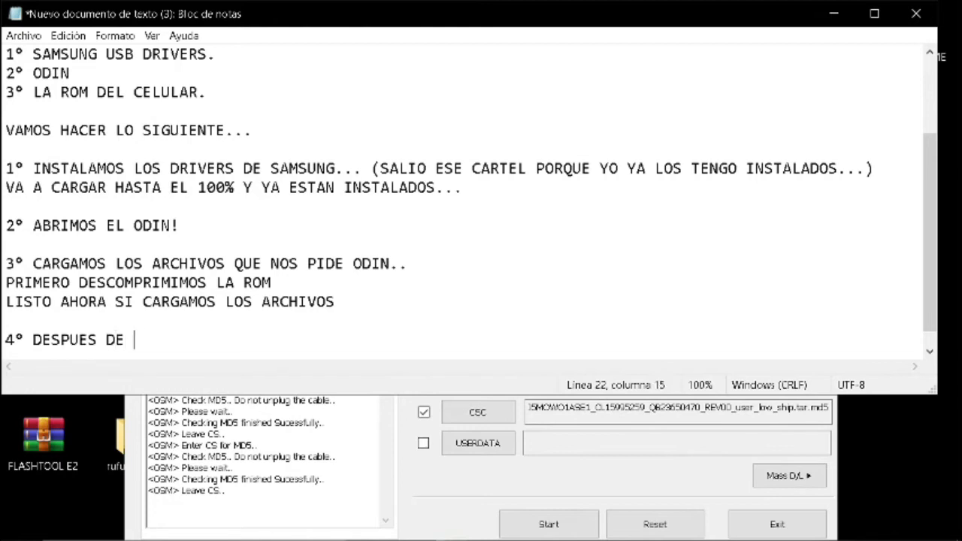
{"action": "type", "text": "CARGAR LOS "}
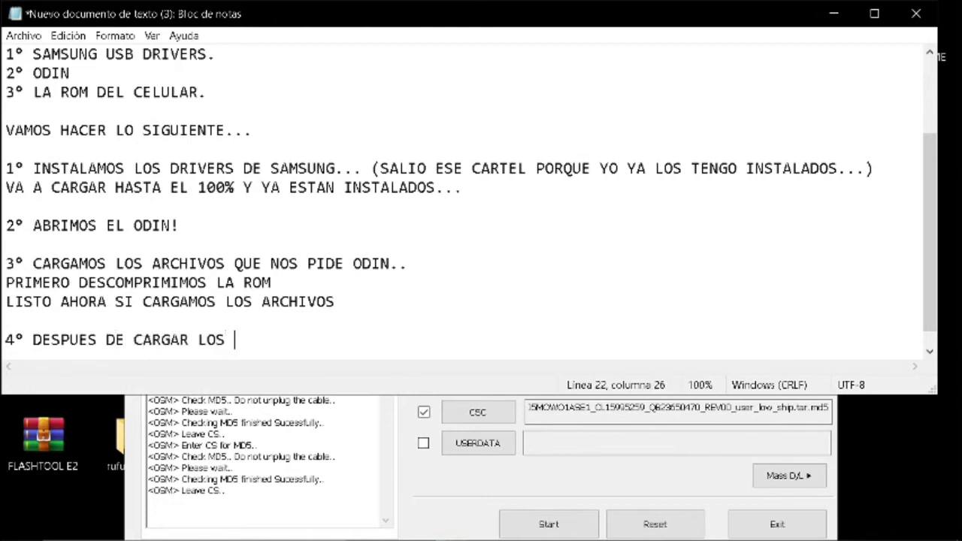
{"action": "type", "text": "ARCHIVOS "}
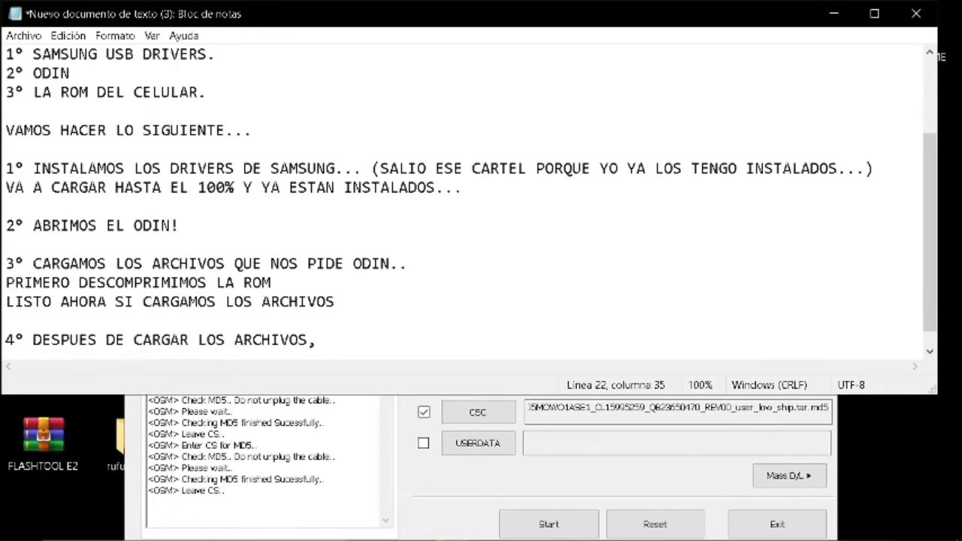
{"action": "type", "text": " ENCENDEMOS "}
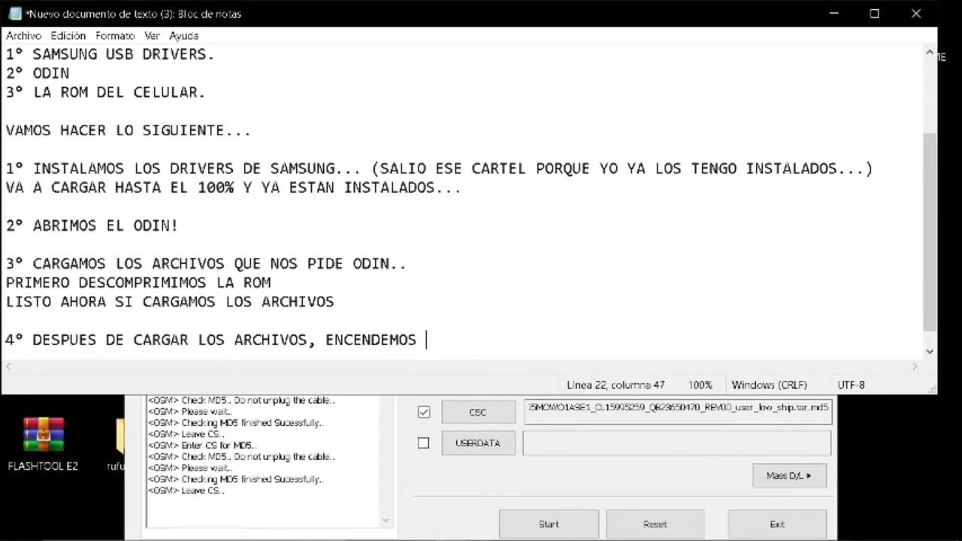
{"action": "type", "text": "EL CELUA"}
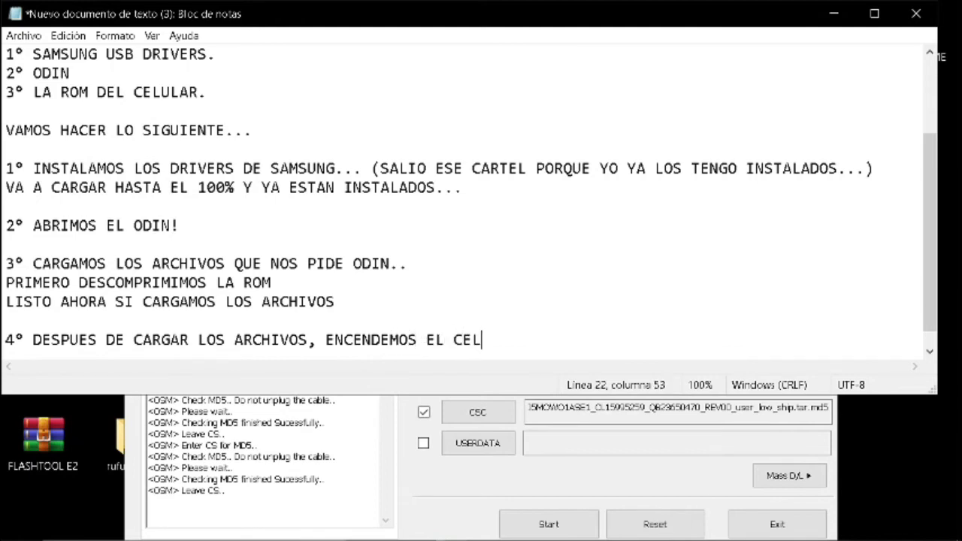
{"action": "key", "text": "BackSpace"}
{"action": "type", "text": "LAR EN MOM"}
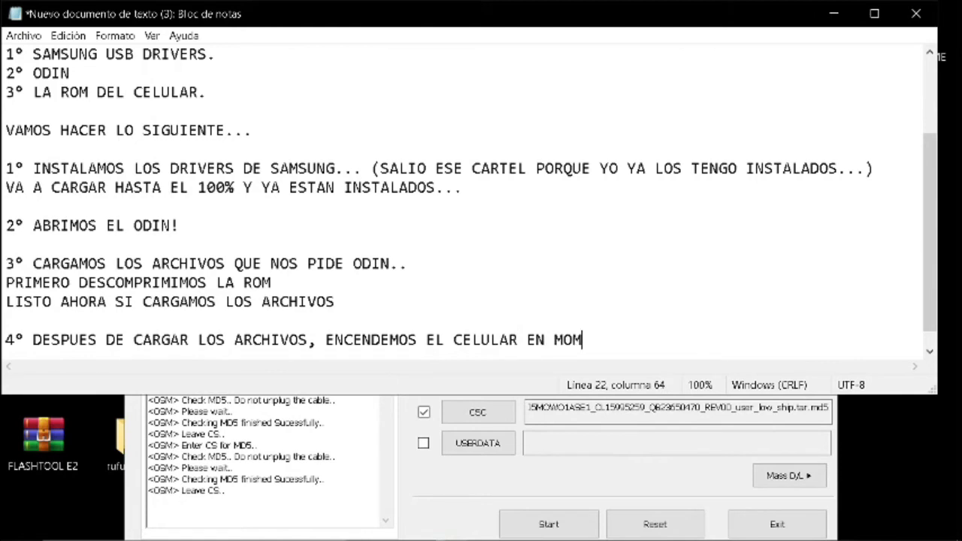
{"action": "key", "text": "BackSpace"}
{"action": "type", "text": "DO DOWNLOAD"}
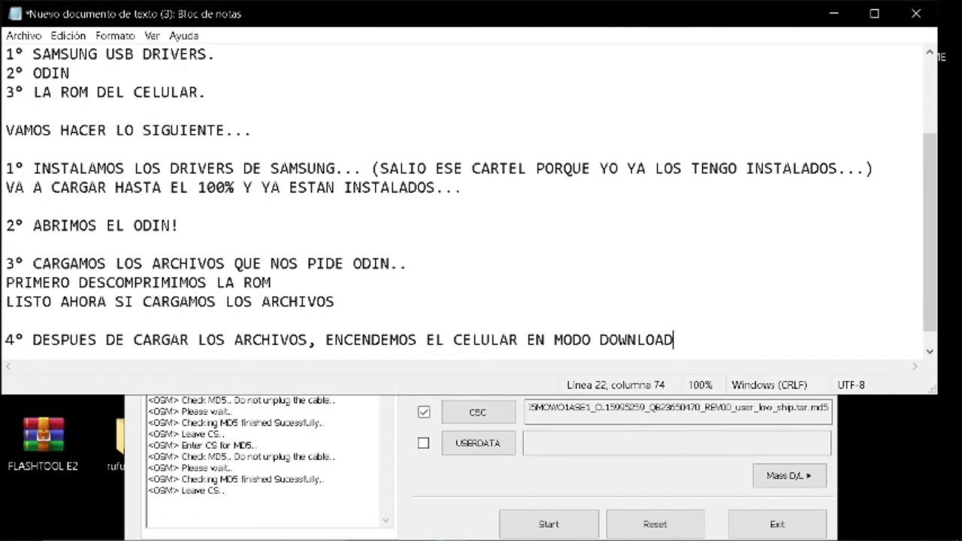
{"action": "type", "text": "."}
Extend point 4° with "SI NO LO SABEN HACER SE LOS" and continue on a new line with "EN EL ENLACE."
{"action": "type", "text": "SI NO "}
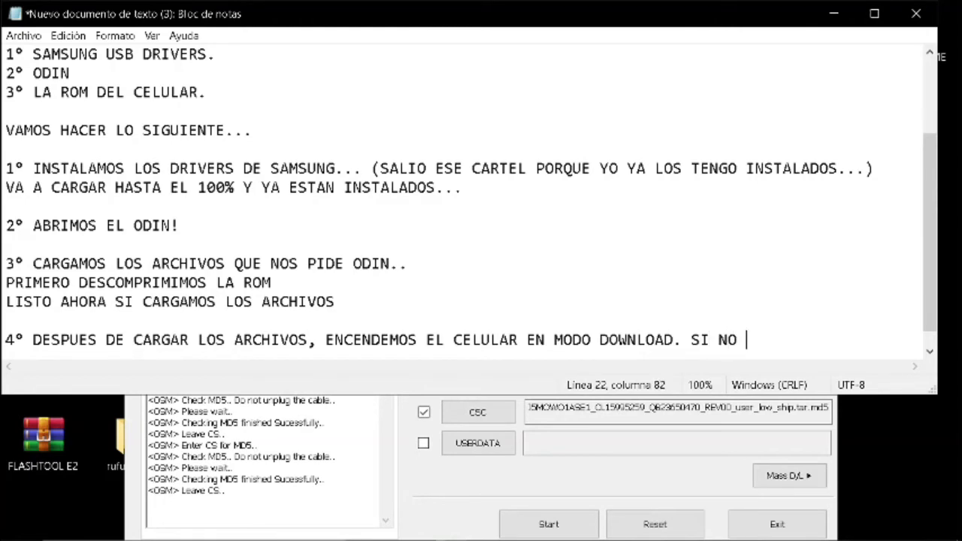
{"action": "type", "text": "LO SABEN "}
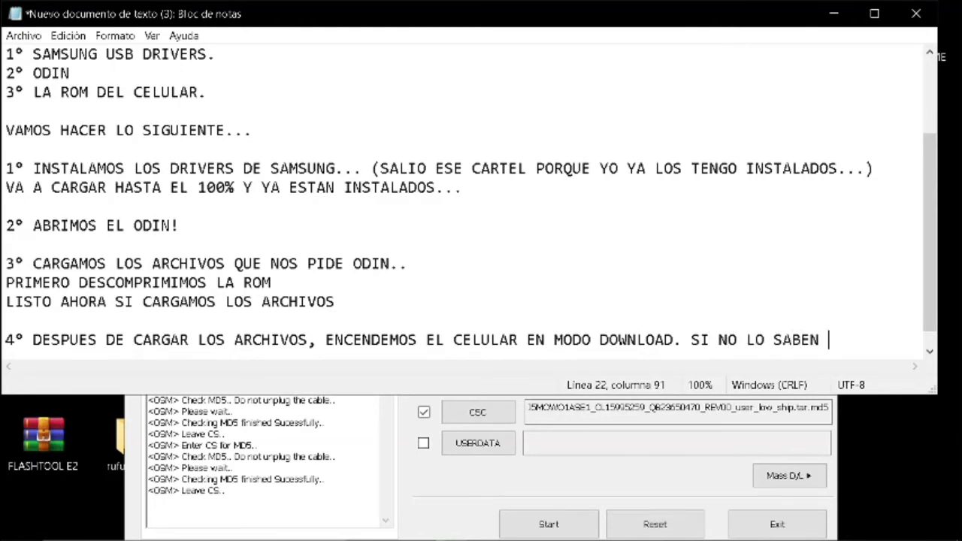
{"action": "type", "text": "HACER SE"}
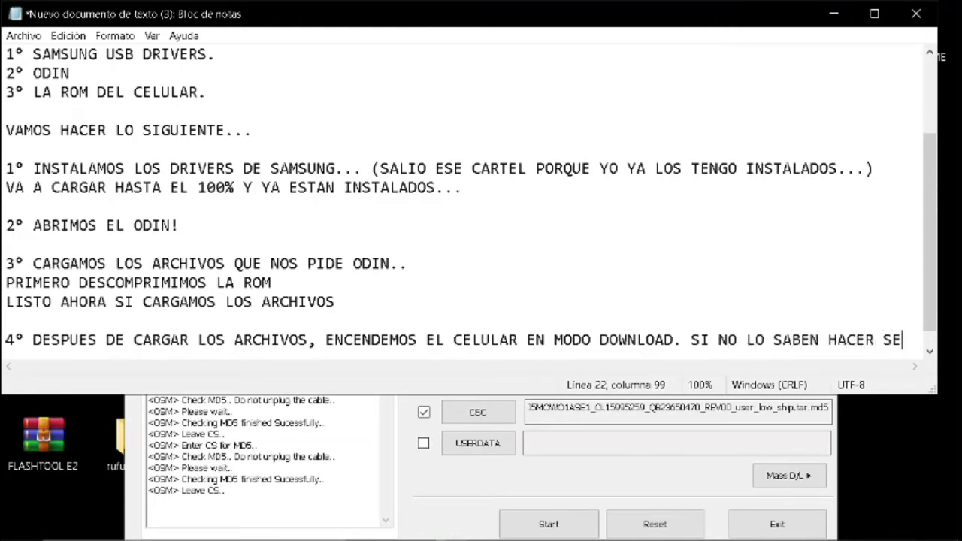
{"action": "type", "text": " LOS"}
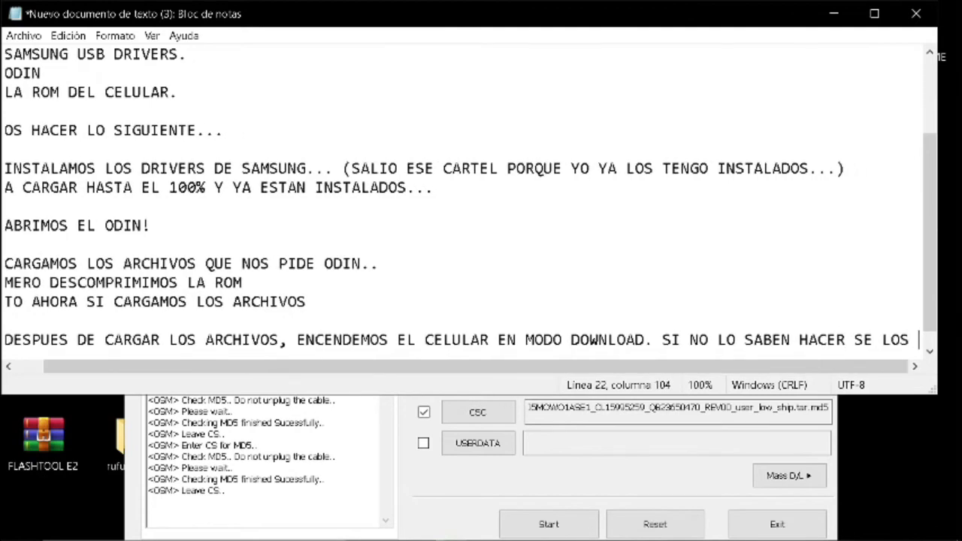
{"action": "key", "text": "Return"}
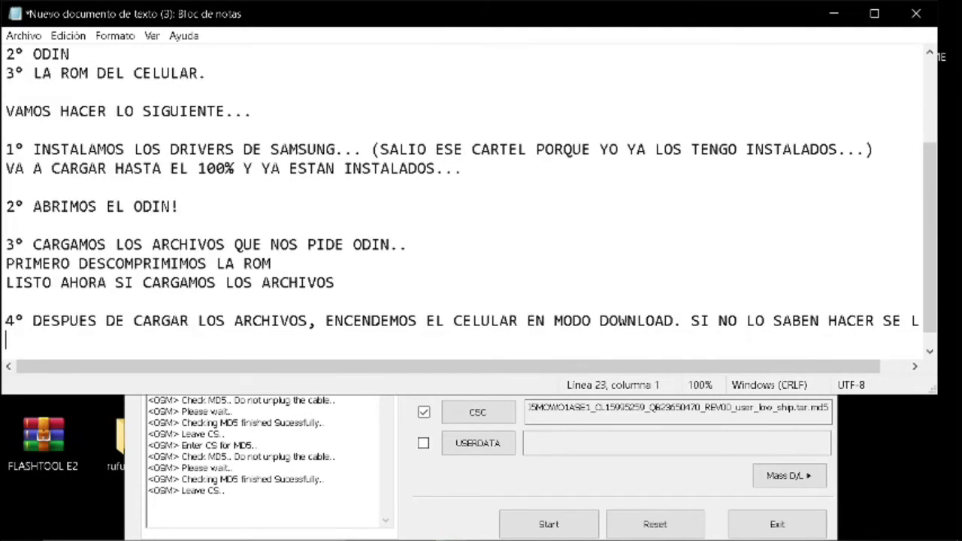
{"action": "type", "text": "EN EL ENLAC"}
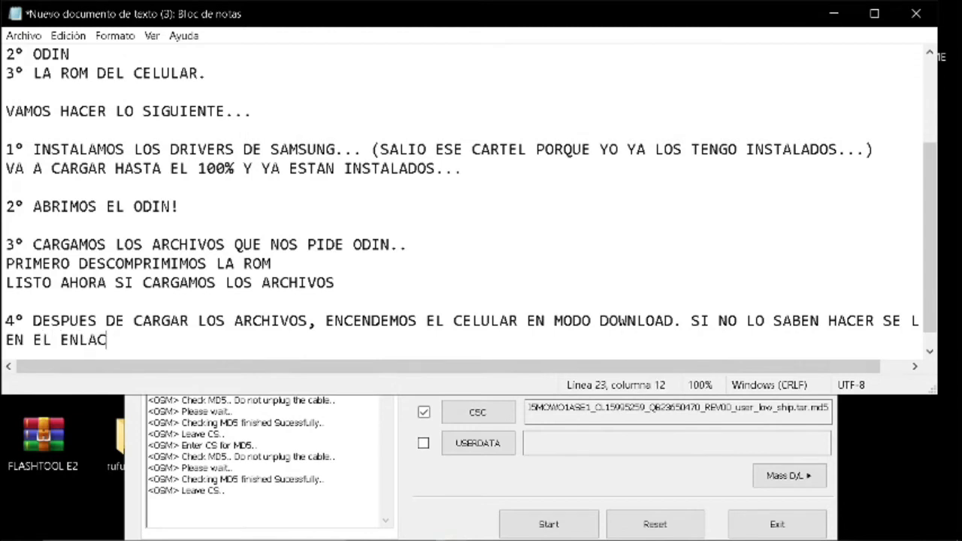
{"action": "type", "text": "E."}
Add, after a blank line, "5° CONECTAMOS CON USB PARA TRANSFERENCIA DE ARCHIVOS Y LA DAMOS A START!"
{"action": "key", "text": "Return"}
{"action": "key", "text": "Return"}
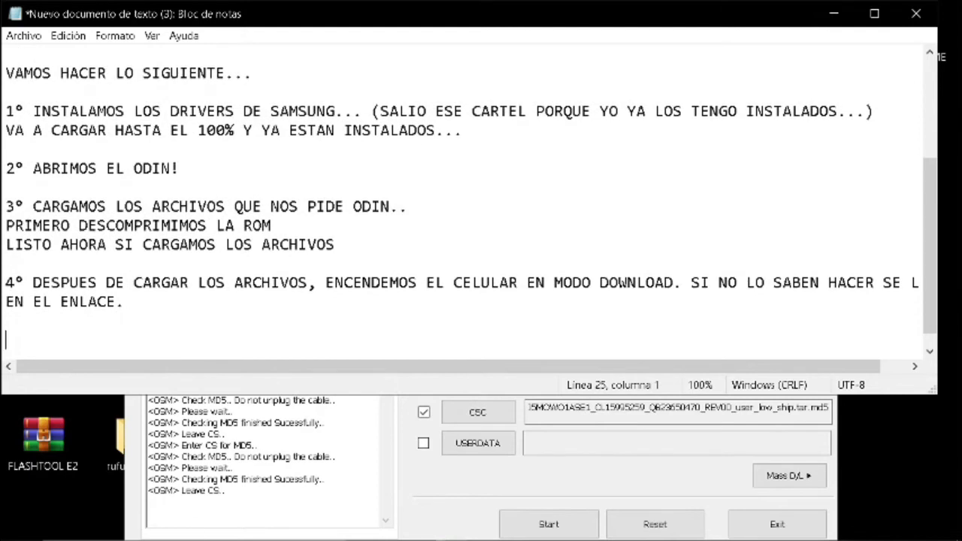
{"action": "type", "text": "5° CONECTAMOS "}
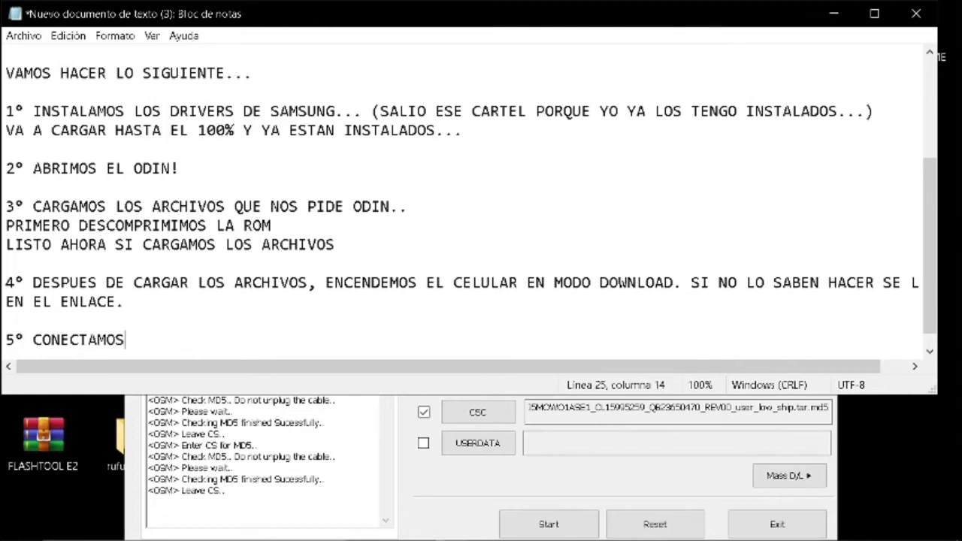
{"action": "type", "text": "CON USB "}
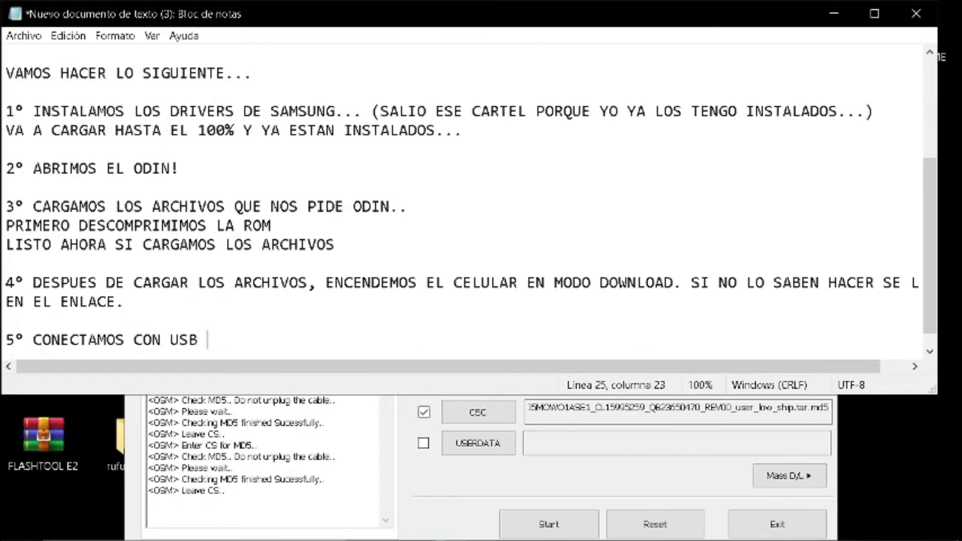
{"action": "type", "text": "PARA T"}
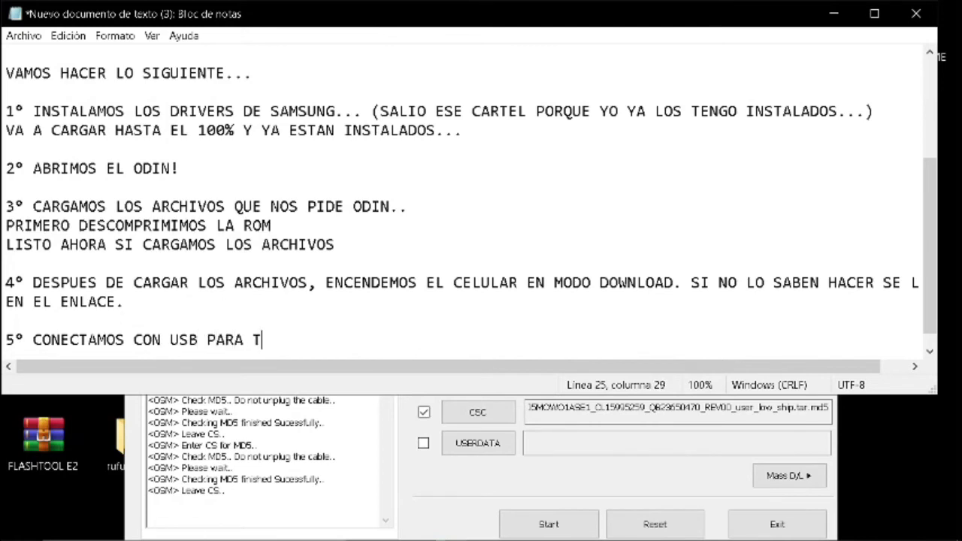
{"action": "type", "text": "RANSFERENC"}
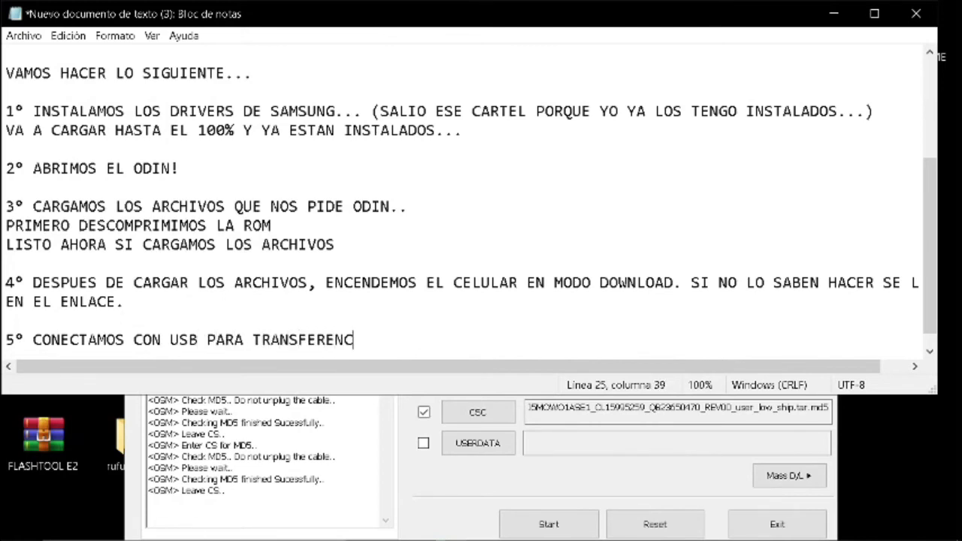
{"action": "type", "text": "IA DE ARCH"}
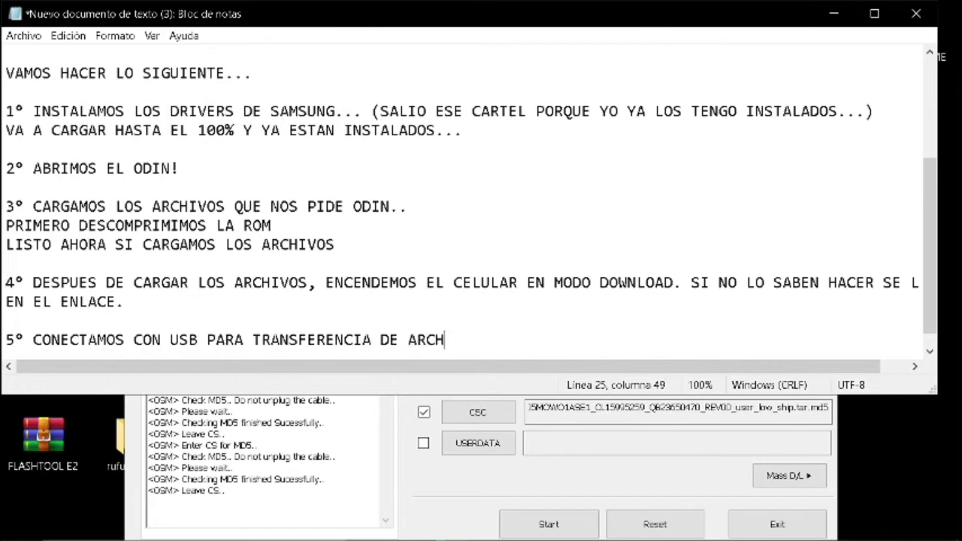
{"action": "type", "text": "IVOS Y "}
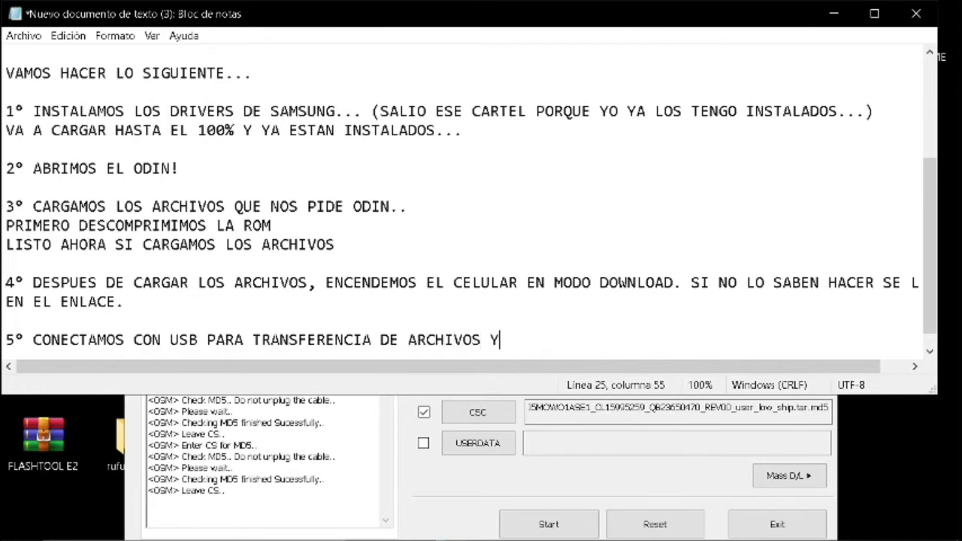
{"action": "type", "text": "LA A"}
{"action": "key", "text": "BackSpace"}
{"action": "type", "text": "DAMOS "}
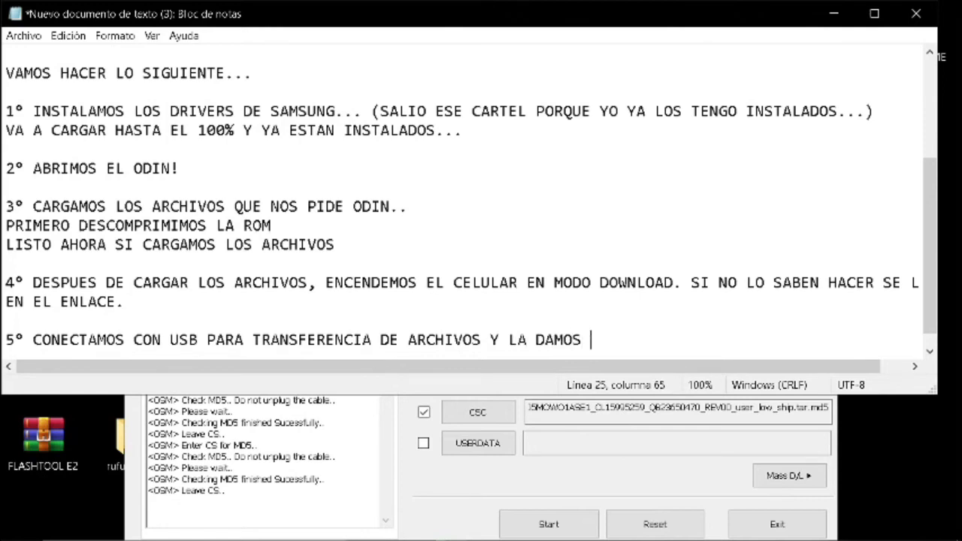
{"action": "type", "text": "A START"}
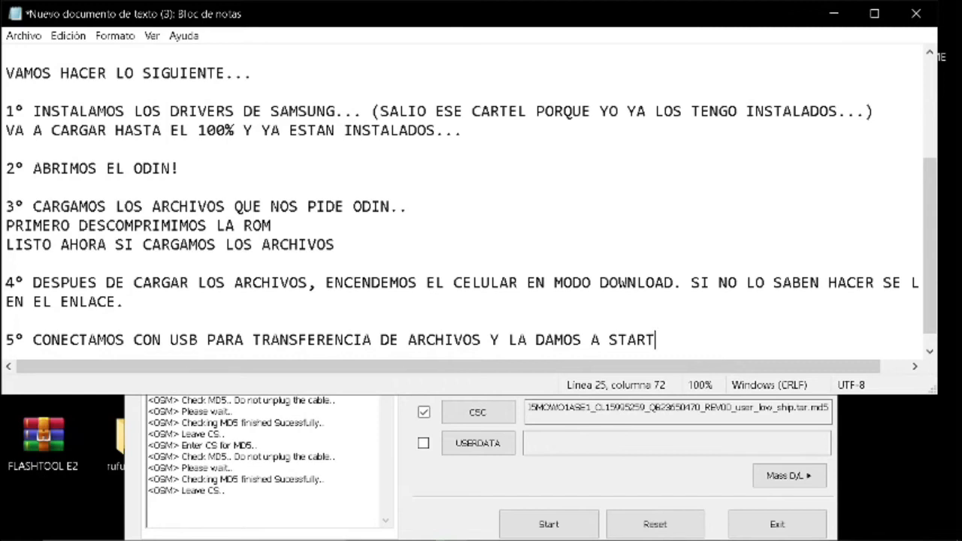
{"action": "type", "text": "!"}
Add, after a blank line, "EL PROGRAMA VA A EMPEZAR A FLASHEAR EL CELULAR Y AL FINAL EL CELULAR SE VA A RESETEAR"
{"action": "key", "text": "Return"}
{"action": "key", "text": "Return"}
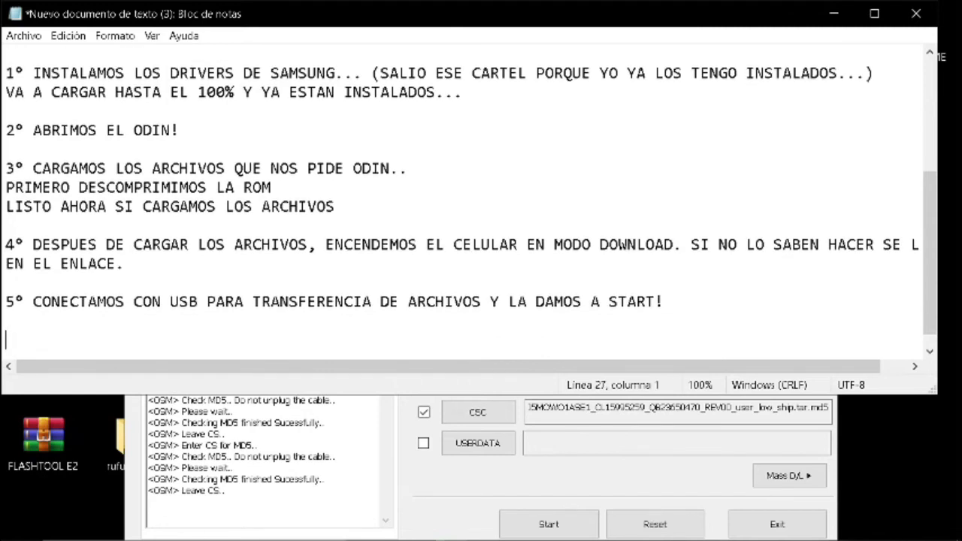
{"action": "type", "text": "EL"}
{"action": "type", "text": "PRO"}
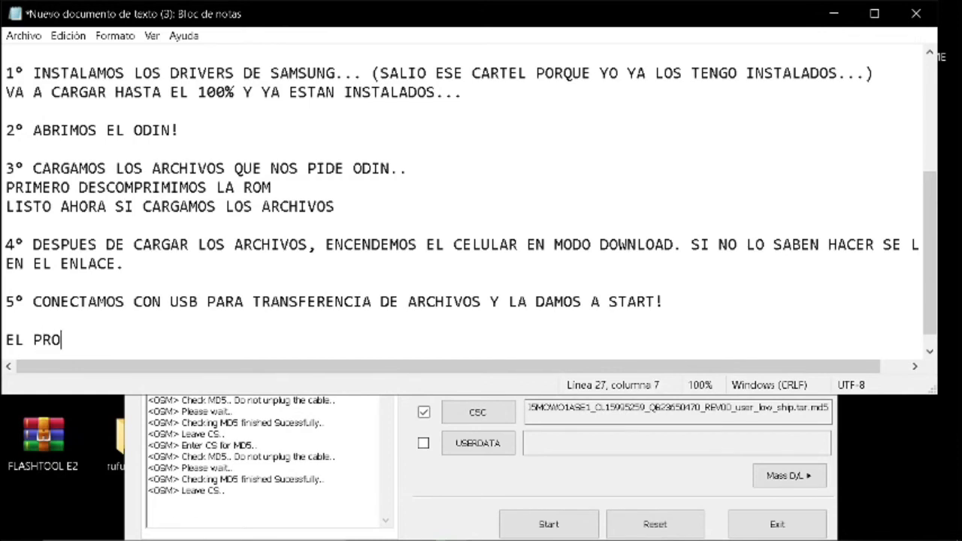
{"action": "type", "text": "GRAMA VA A "}
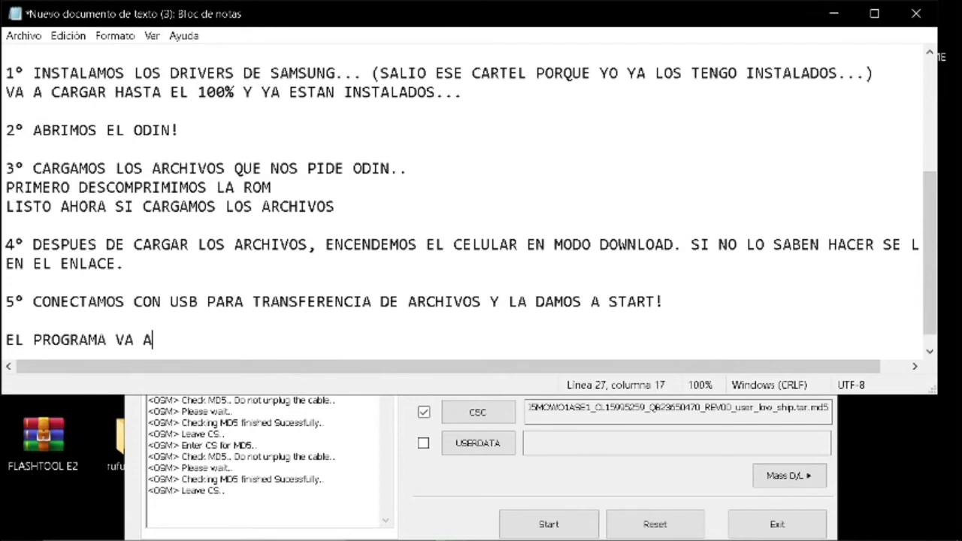
{"action": "type", "text": "EMPEZAR"}
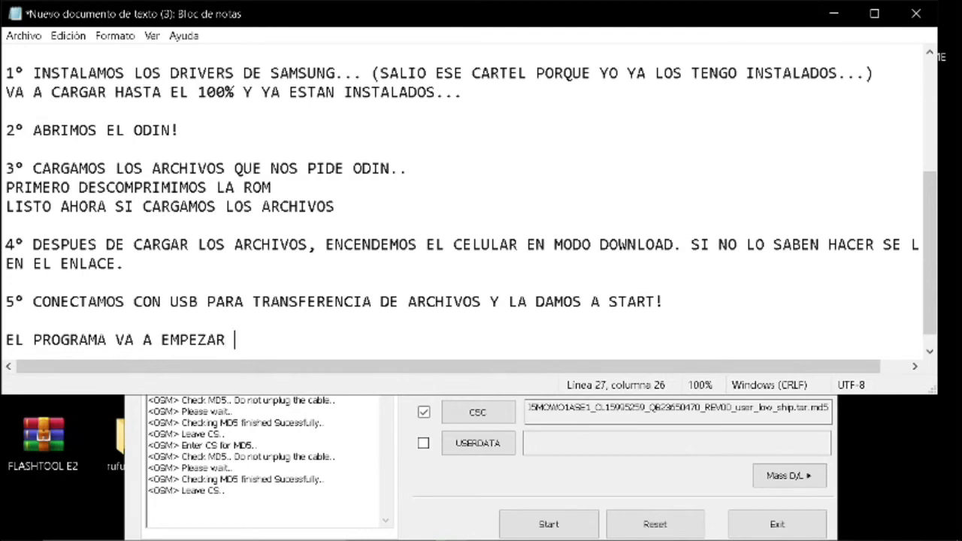
{"action": "type", "text": " A FLASHEAR "}
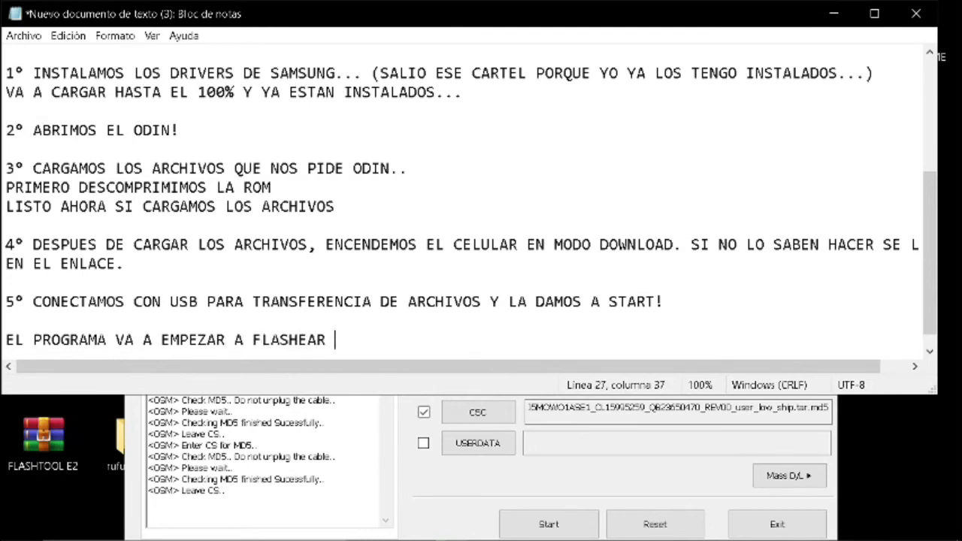
{"action": "type", "text": "EL CELULA"}
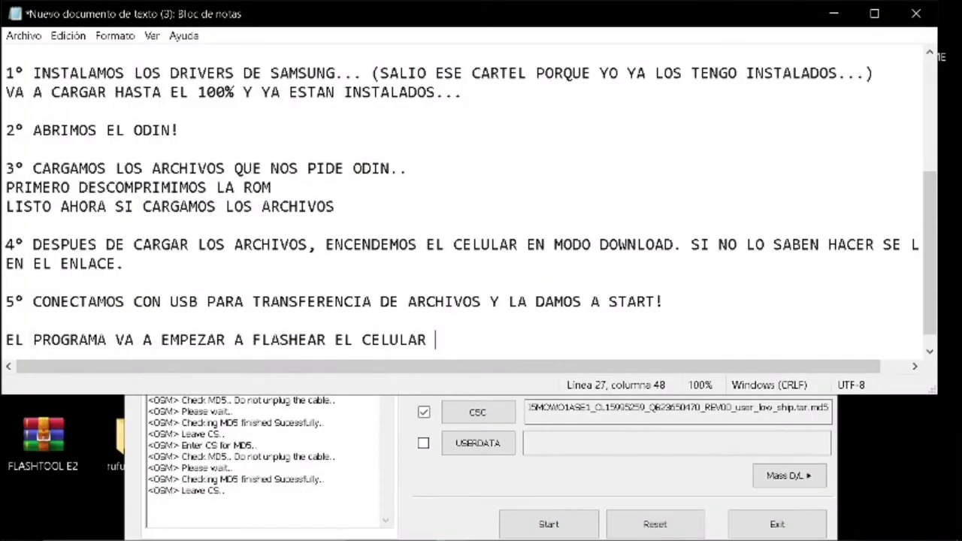
{"action": "type", "text": "Y AL FINAL EL"}
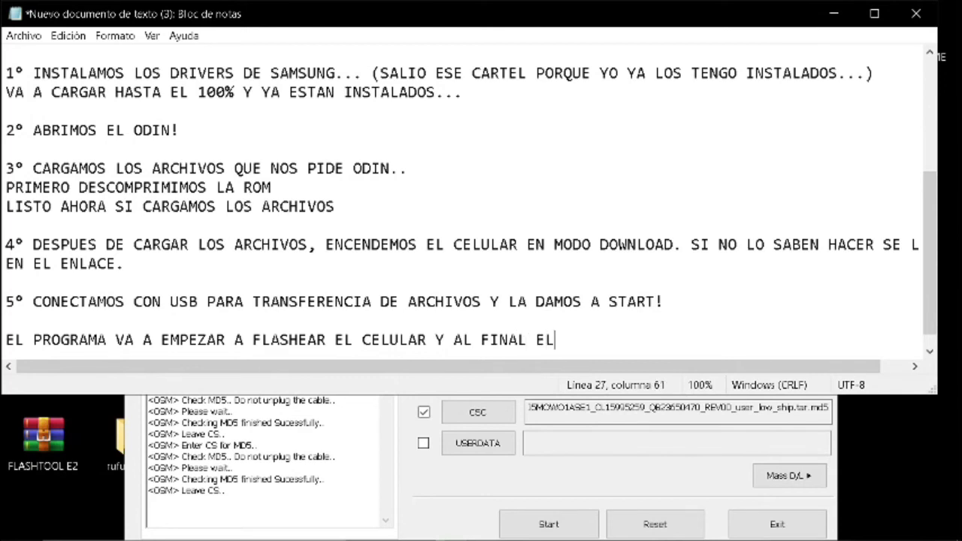
{"action": "type", "text": " CELULAR "}
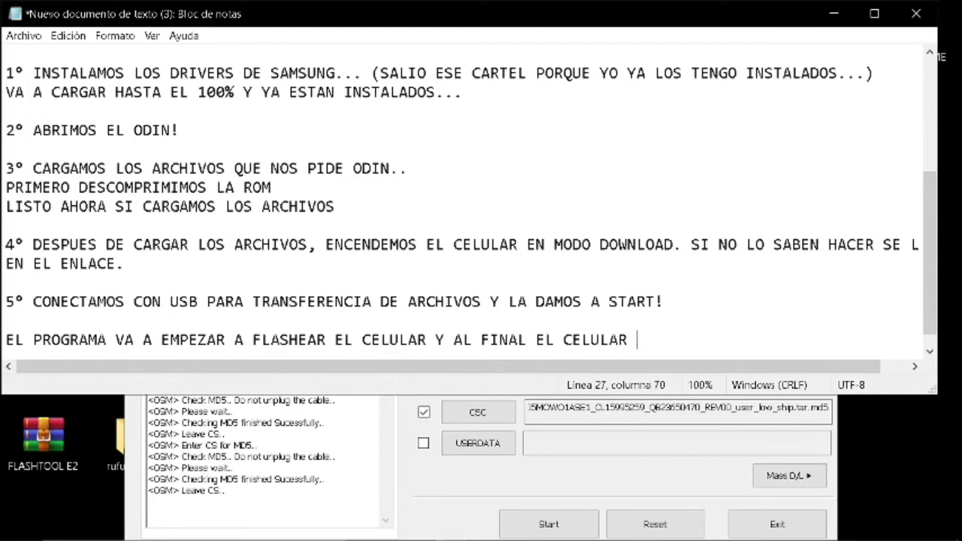
{"action": "type", "text": "DE"}
{"action": "key", "text": "BackSpace"}
{"action": "key", "text": "BackSpace"}
{"action": "key", "text": "BackSpace"}
{"action": "type", "text": "SE VA A RESETEAR"}
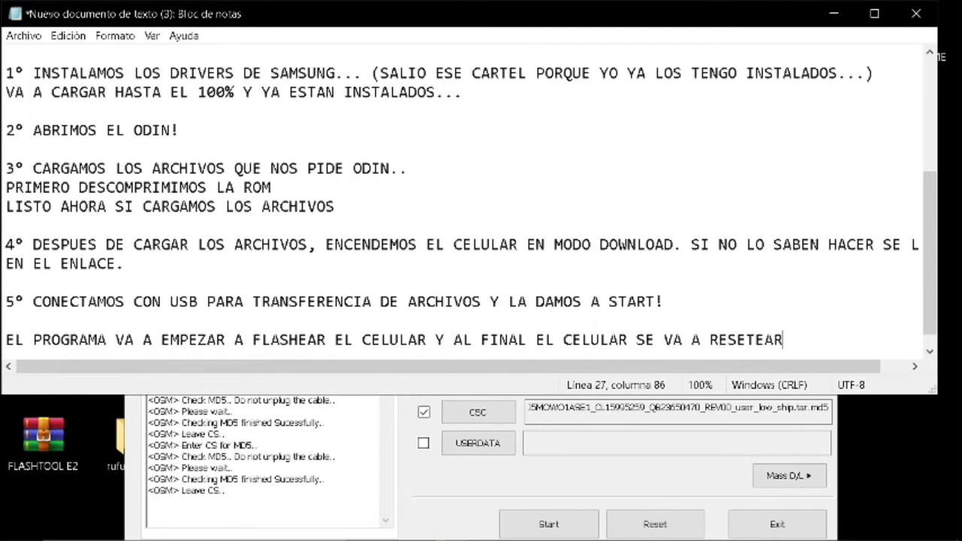
Complete the sentence about the phone resetting with " Y LISTO." and leave a blank line below it
{"action": "type", "text": " Y LIST"}
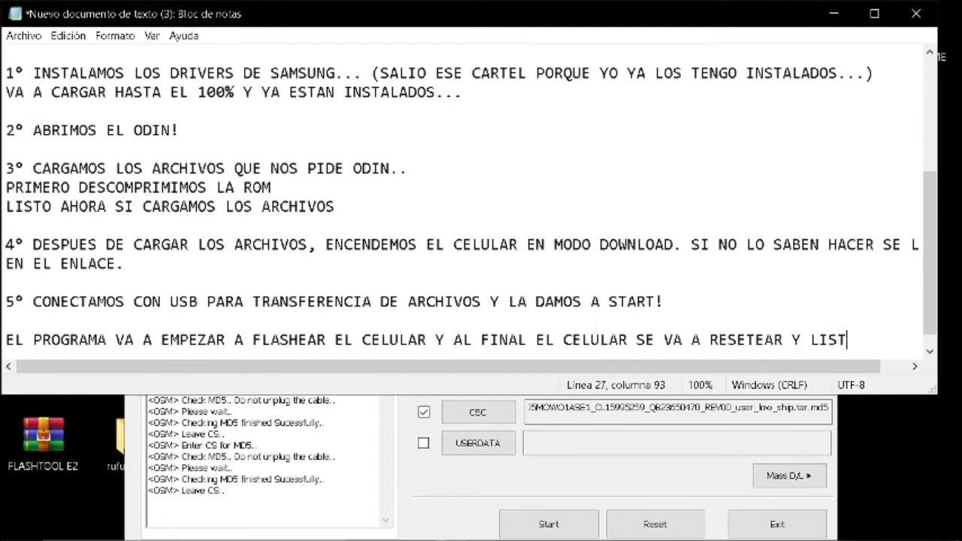
{"action": "type", "text": "O."}
{"action": "key", "text": "Return"}
{"action": "key", "text": "Return"}
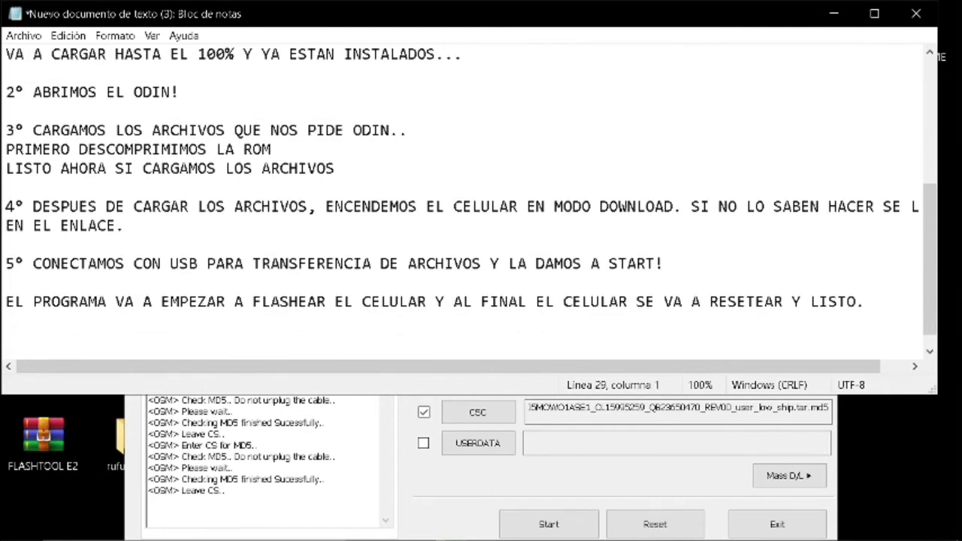
{"action": "left_click", "coordinate": [439, 481]}
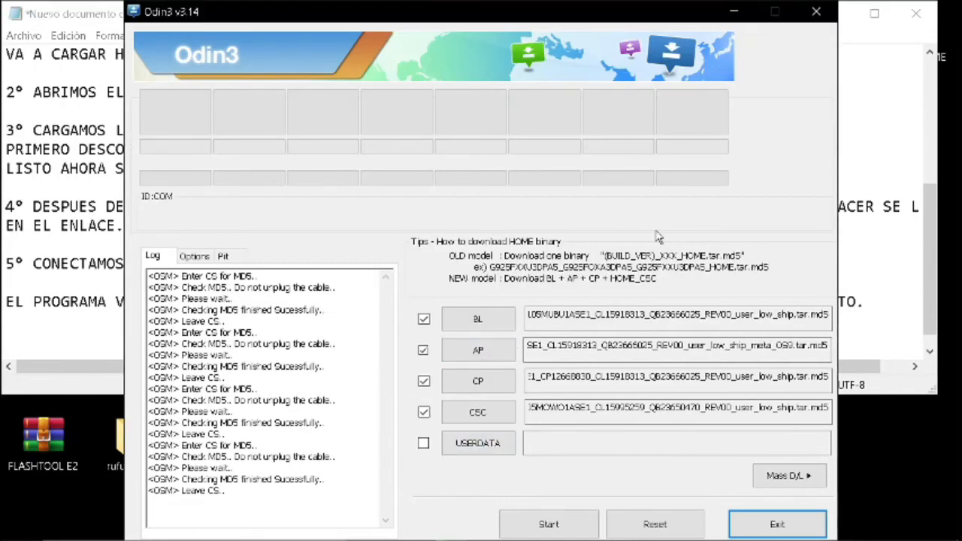
{"action": "left_click", "coordinate": [898, 321]}
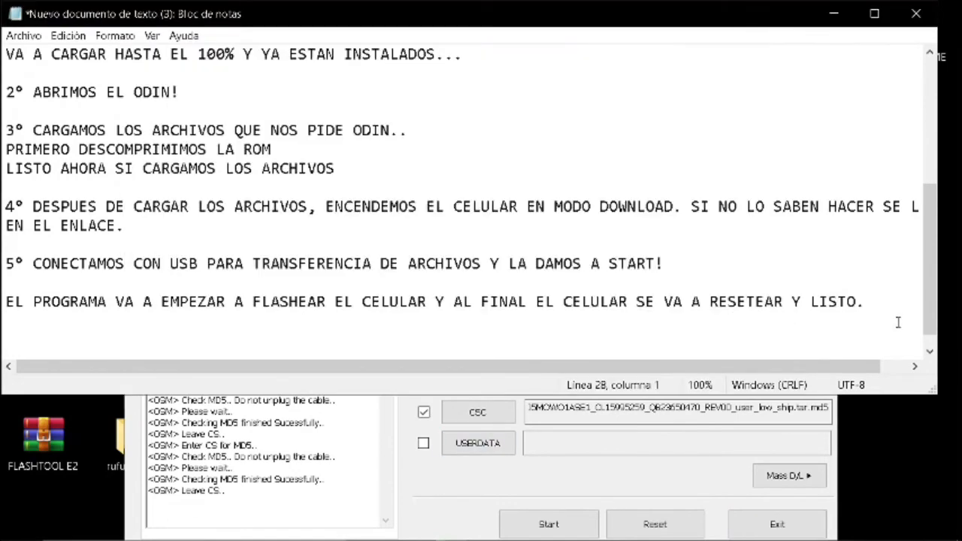
Start a new paragraph after the blank line with "NO DEBERIA HABER NINGUN PROBLEMA SIEMPRE Y CUANDO"
{"action": "key", "text": "Return"}
{"action": "type", "text": "NO DEBERI"}
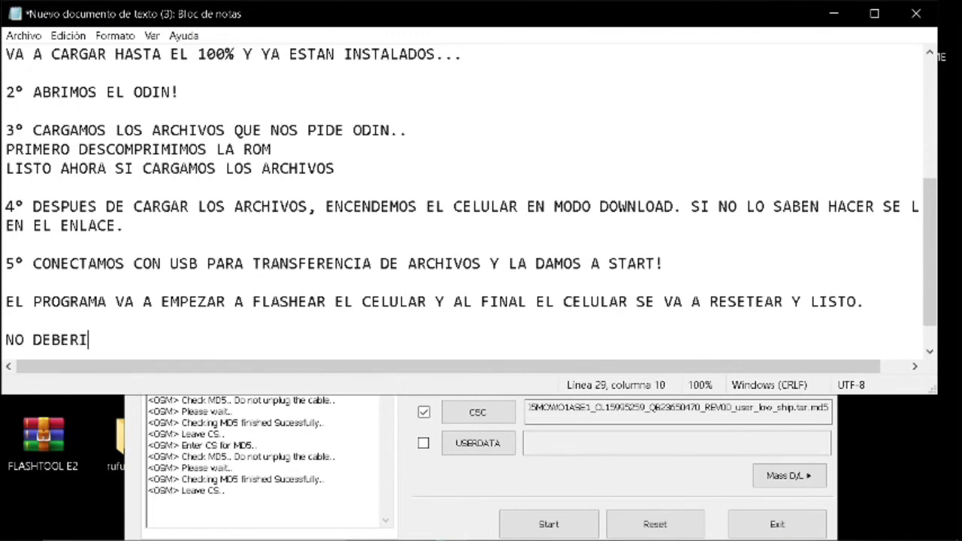
{"action": "type", "text": "A HABER NIN"}
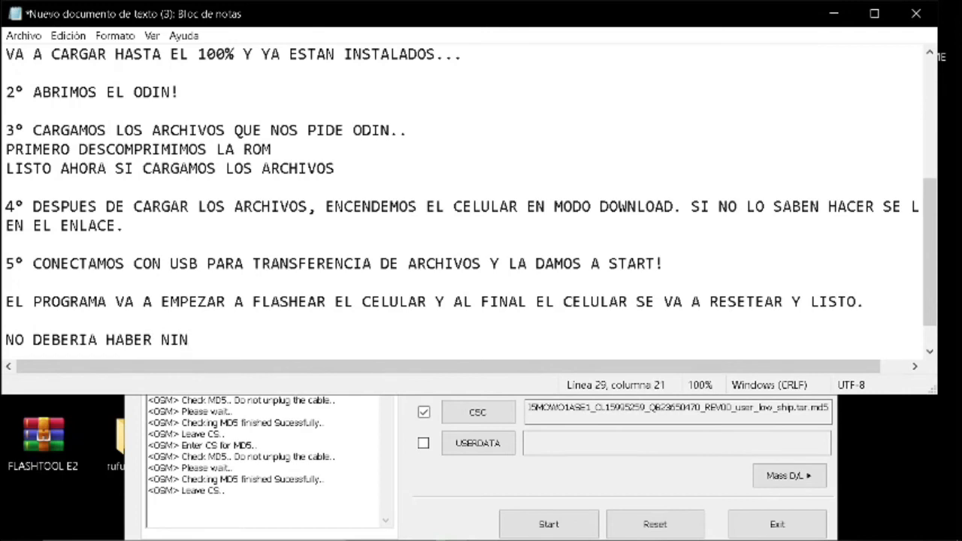
{"action": "type", "text": "GUN PRO"}
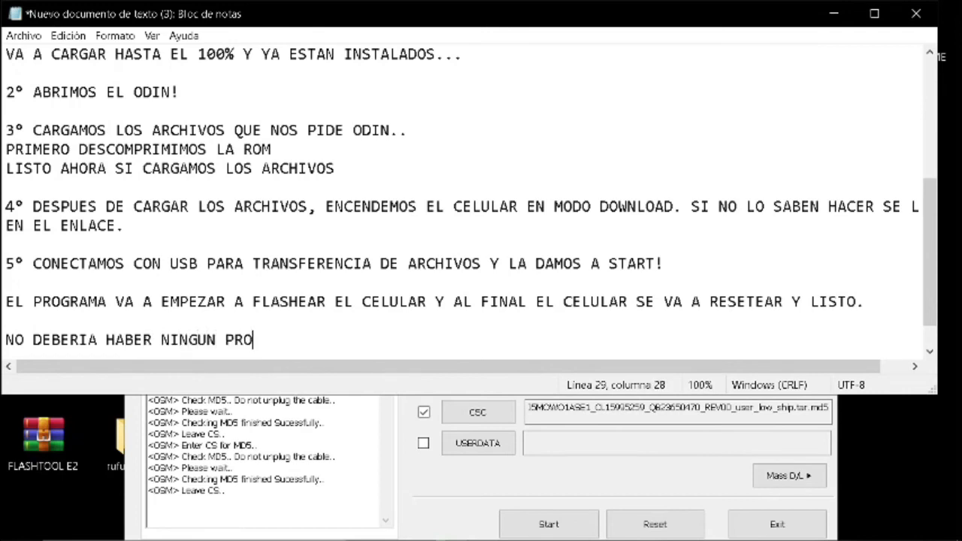
{"action": "type", "text": "BLEMA "}
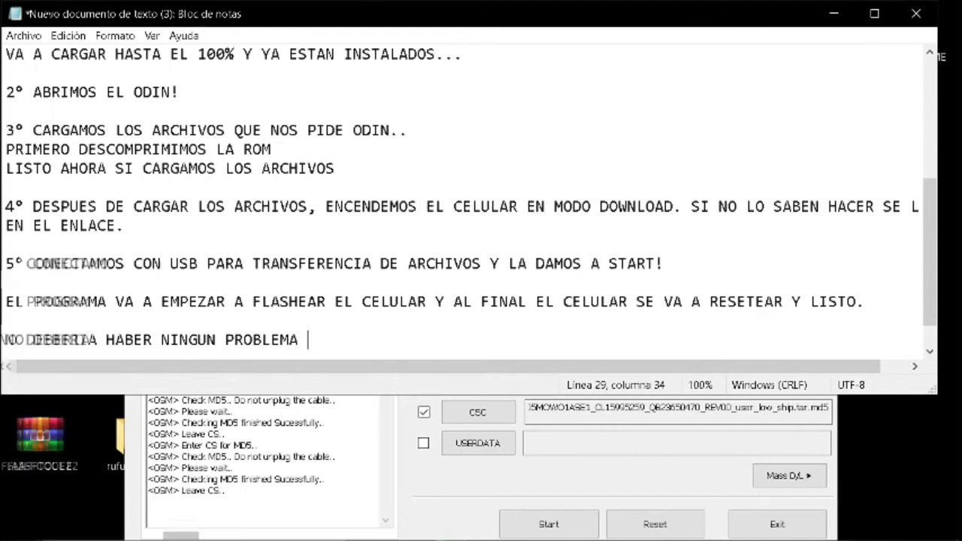
{"action": "type", "text": "SIEMPRE U"}
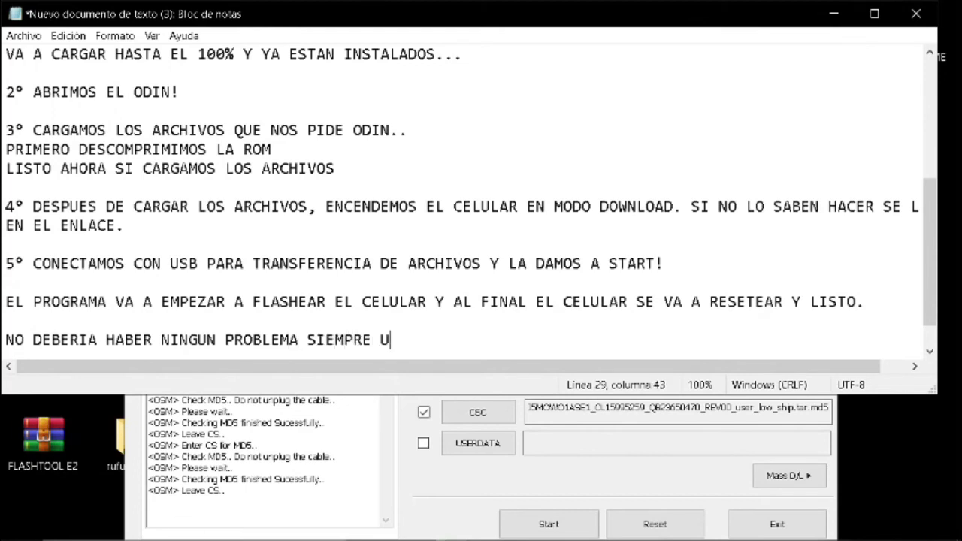
{"action": "key", "text": "BackSpace"}
{"action": "type", "text": "Y CUADNDO "}
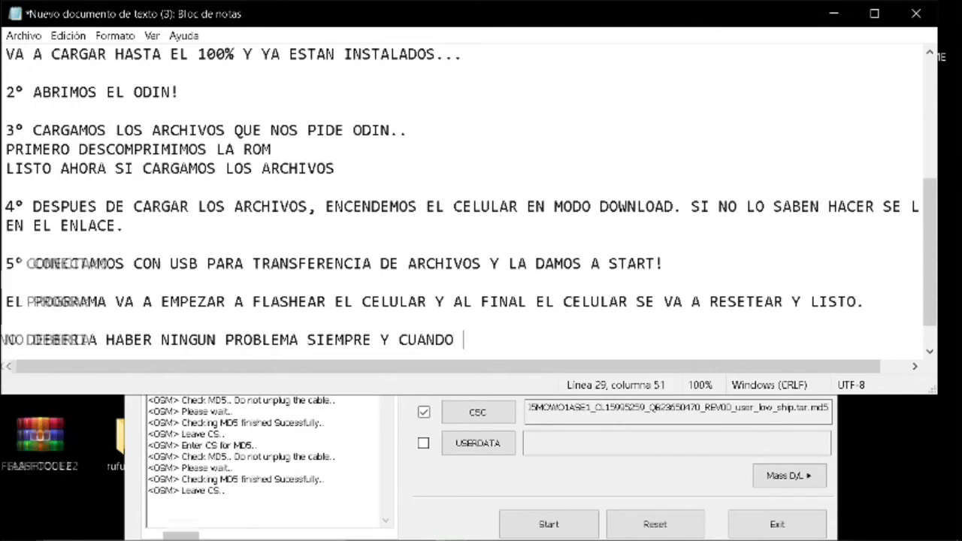
Continue the same line with "ESTEN LOS DRIVERS INSTALADOS Y QUE EL CABLE USB"
{"action": "type", "text": "ESTEN LOS"}
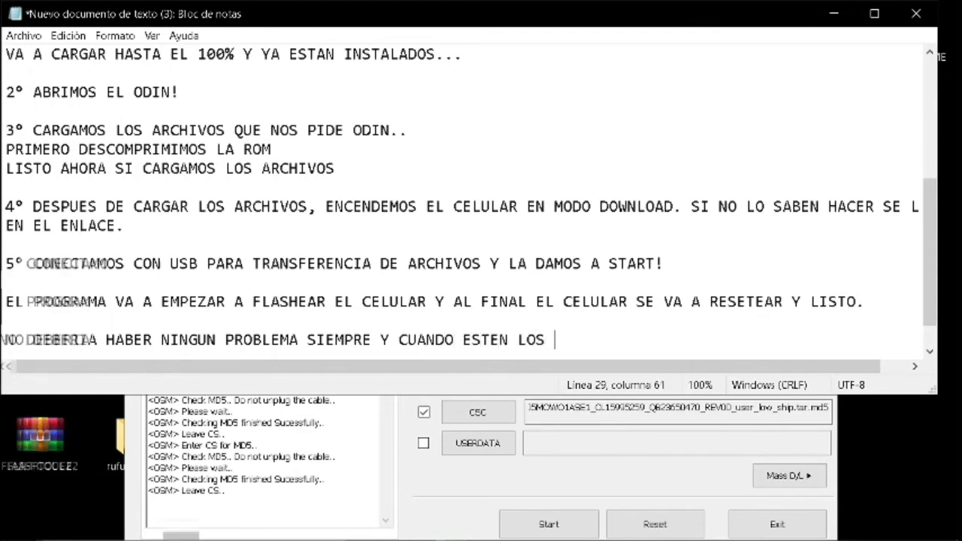
{"action": "type", "text": "DRIVE"}
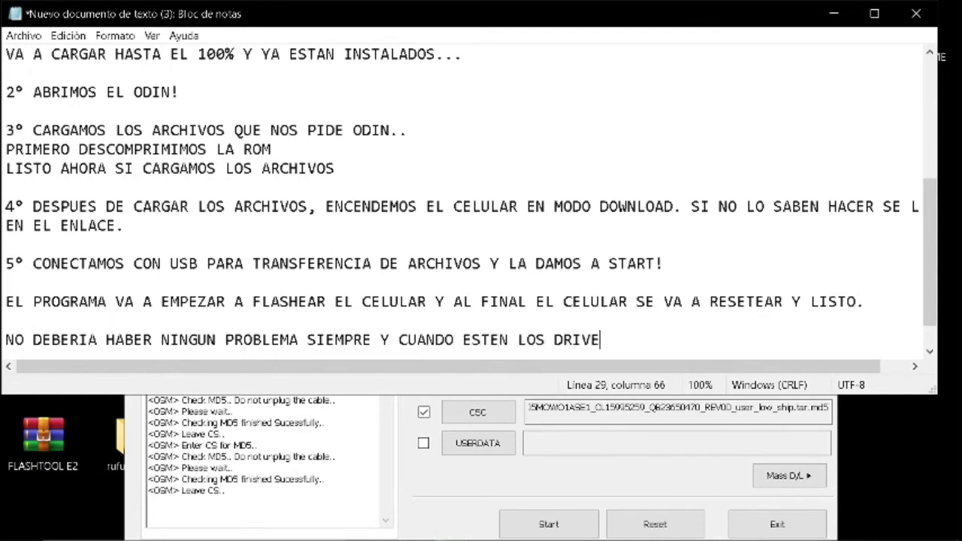
{"action": "type", "text": "RS INSTA"}
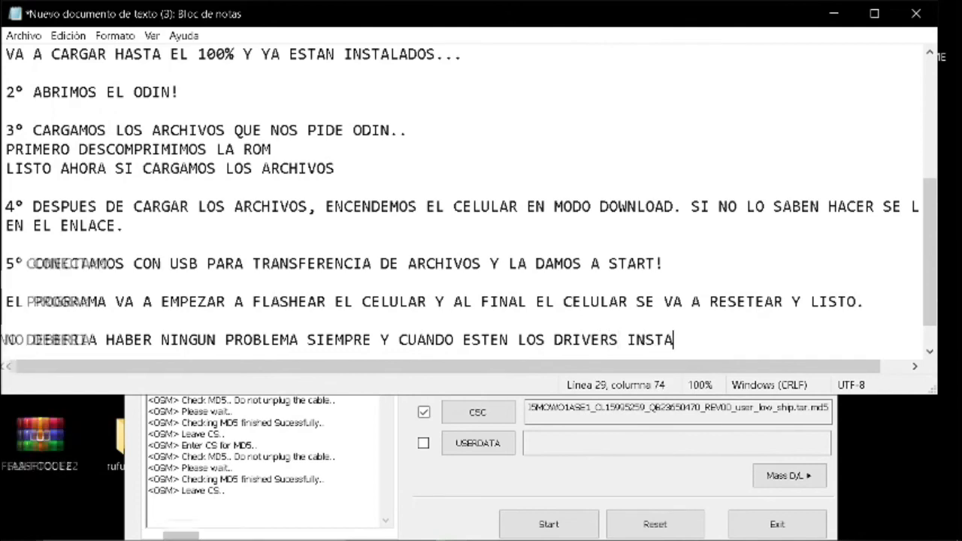
{"action": "type", "text": "LADOS Y "}
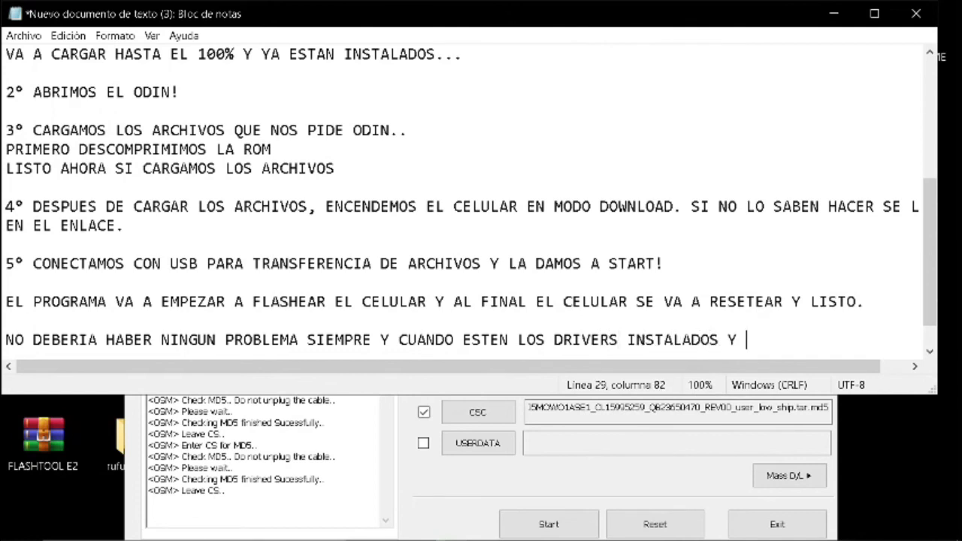
{"action": "type", "text": "QUE EL CAB"}
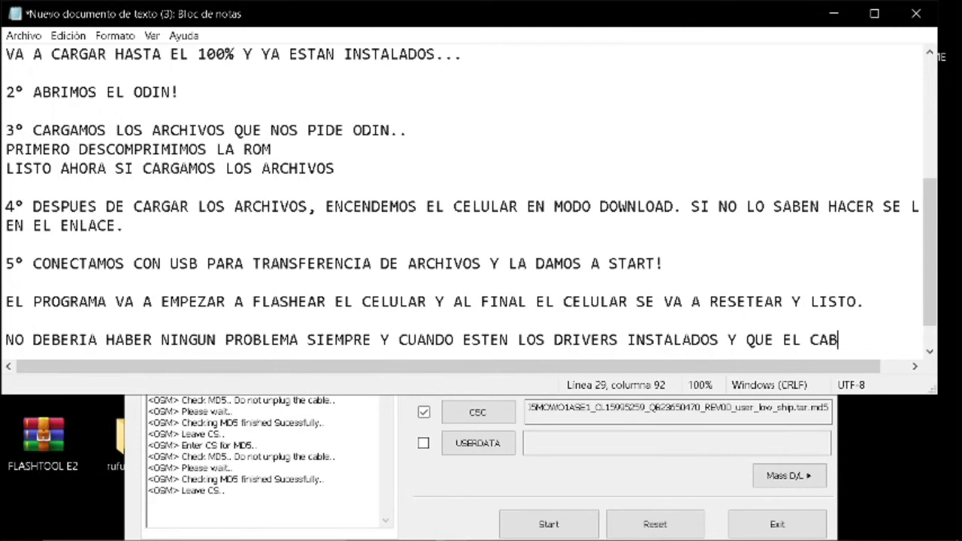
{"action": "type", "text": "LE USB"}
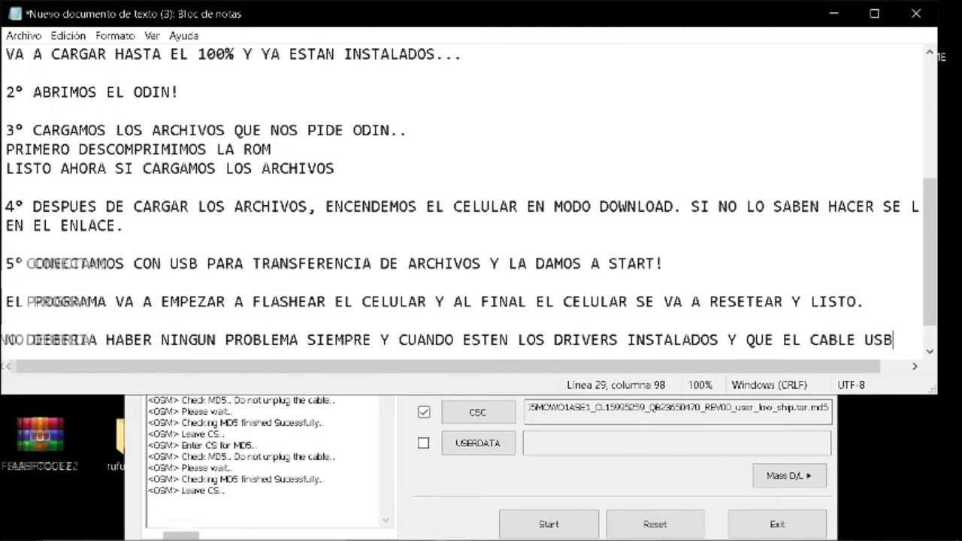
Finish the sentence about the USB cable on a new line with "ESTE EN BUEN ESTADO."
{"action": "key", "text": "Return"}
{"action": "type", "text": "ES"}
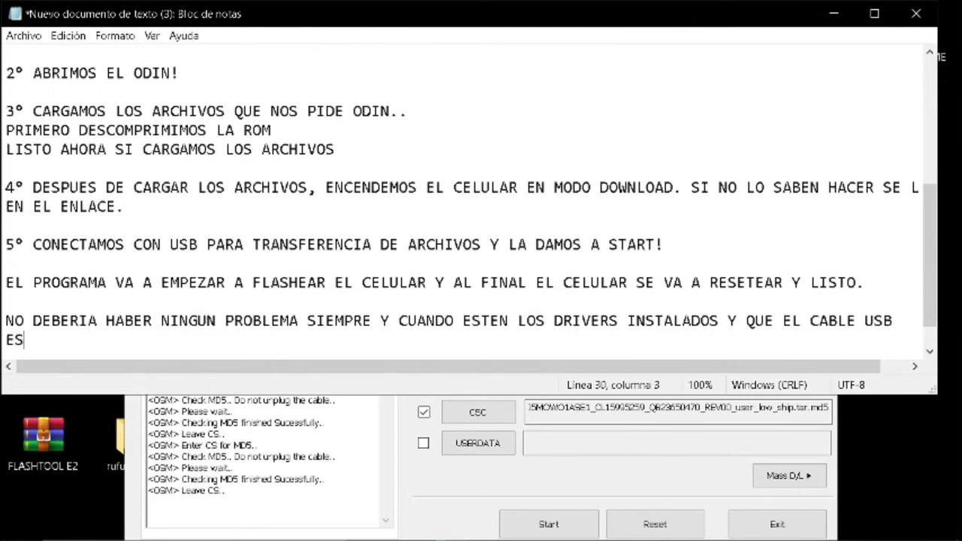
{"action": "type", "text": "TE EN BUEN"}
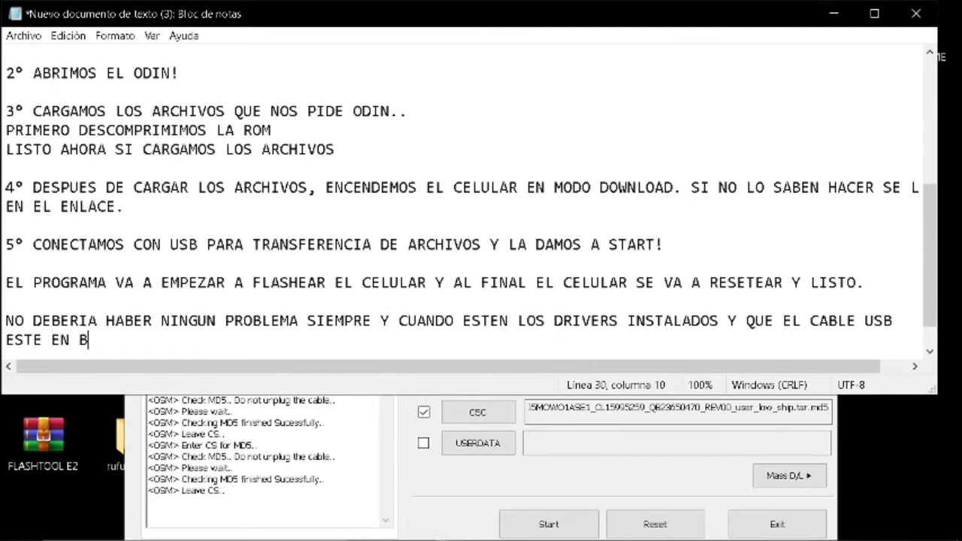
{"action": "type", "text": "TADO"}
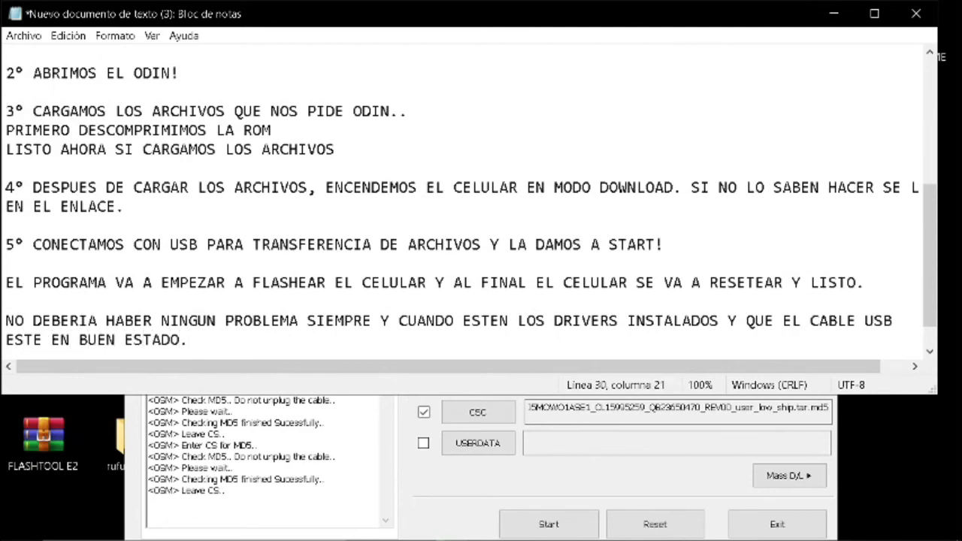
{"action": "type", "text": "."}
Add, after two blank lines, the closing text "SIN MAS QUE AGREGAR Y SI TE SIRVI TE PIDO UN ME GUSTA Y"
{"action": "key", "text": "Return"}
{"action": "key", "text": "Return"}
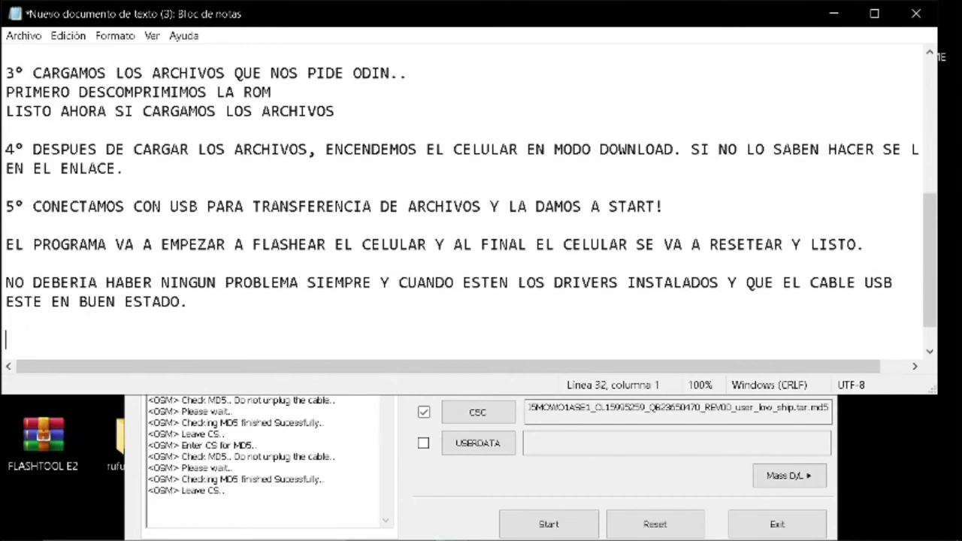
{"action": "key", "text": "Return"}
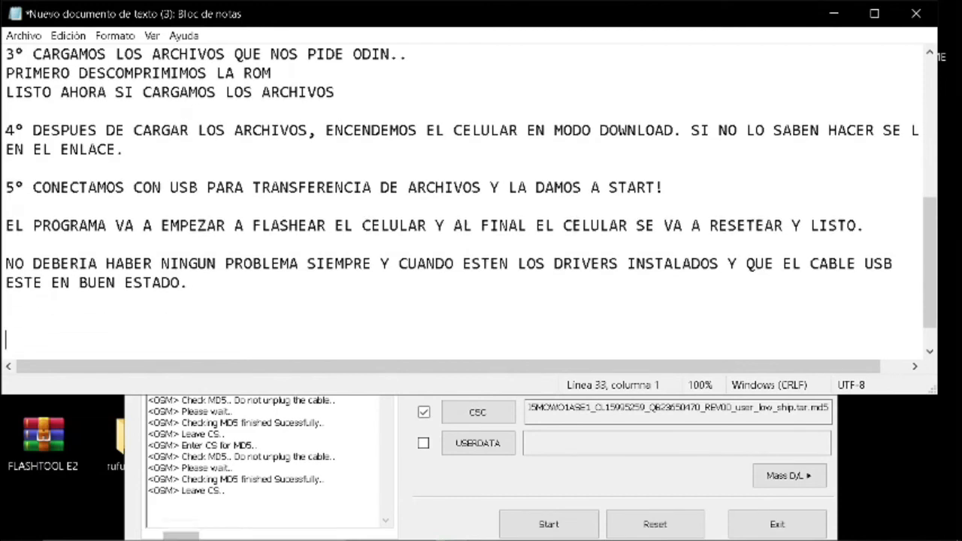
{"action": "type", "text": "SIN MAS "}
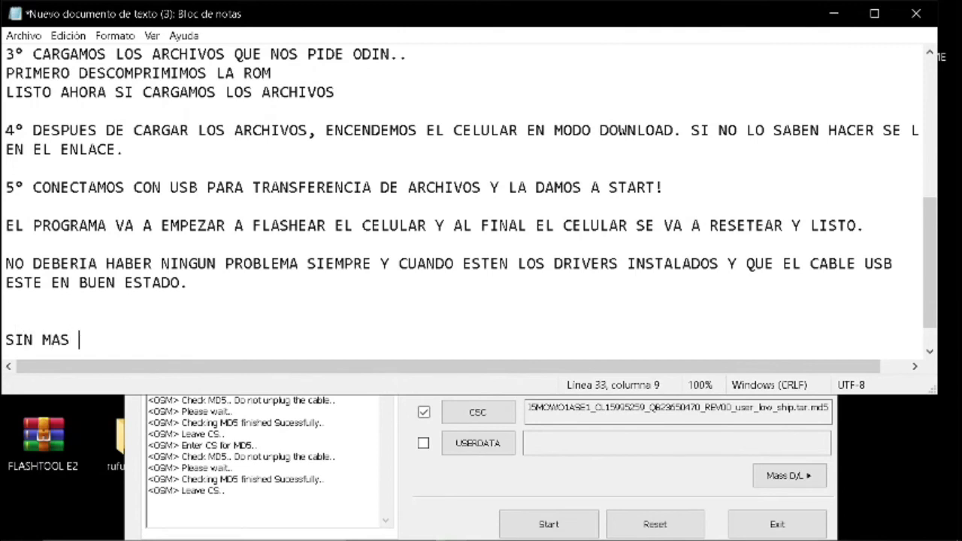
{"action": "type", "text": "QUE"}
{"action": "key", "text": "BackSpace"}
{"action": "type", "text": "E AGREGAR "}
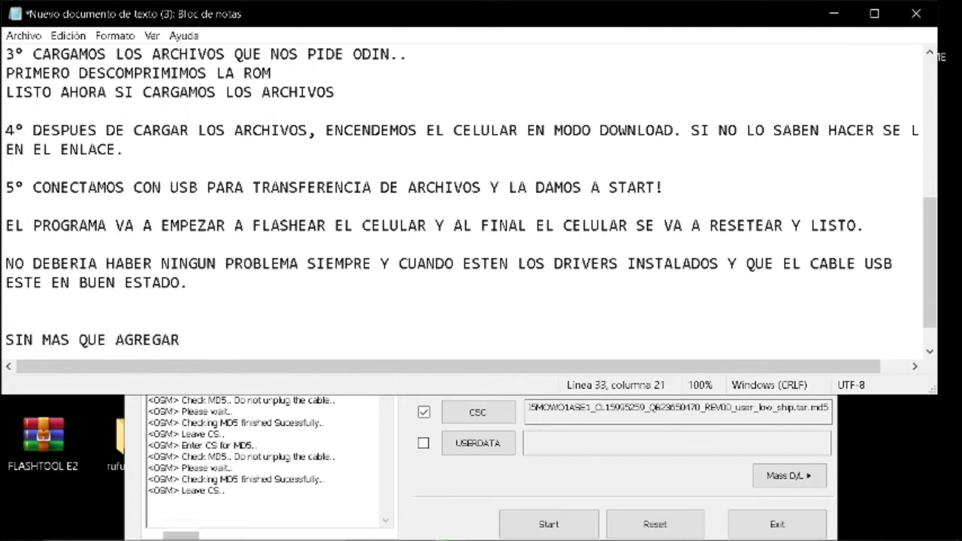
{"action": "type", "text": "Y SI TE"}
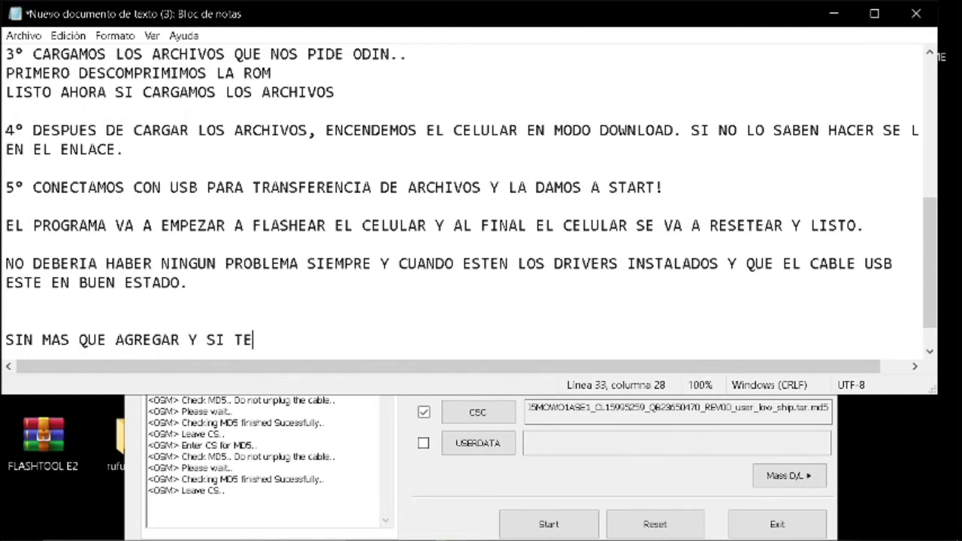
{"action": "type", "text": " SIRVI TE "}
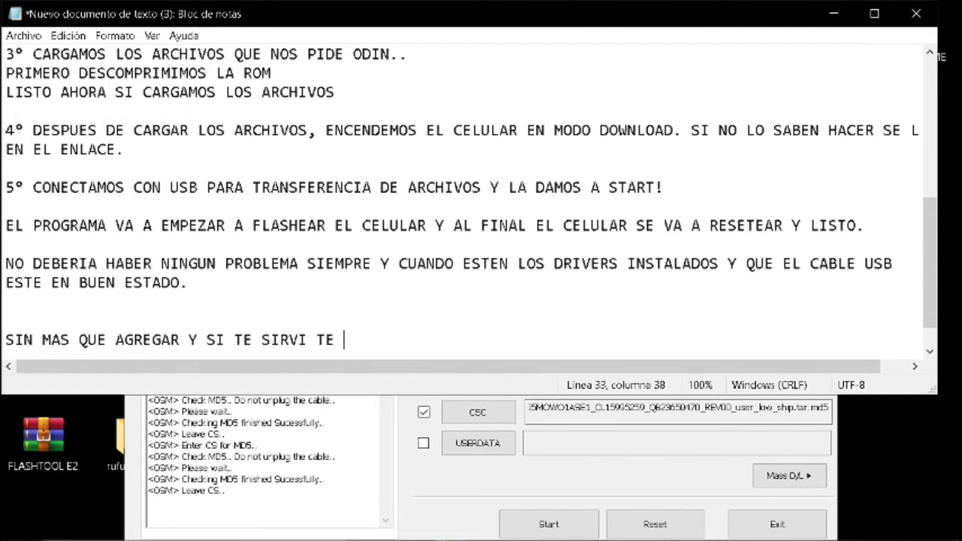
{"action": "type", "text": "PID O UN ME"}
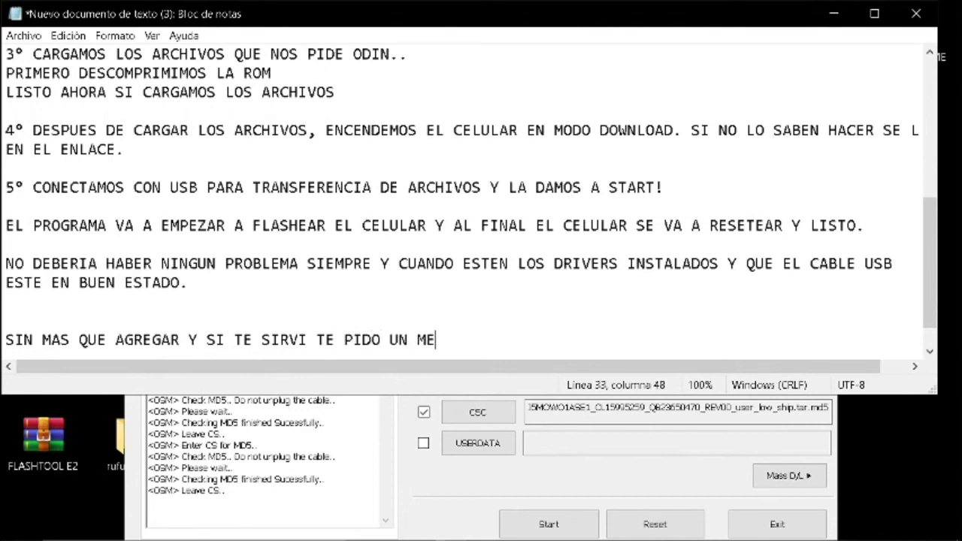
{"action": "type", "text": " GUSTA Y"}
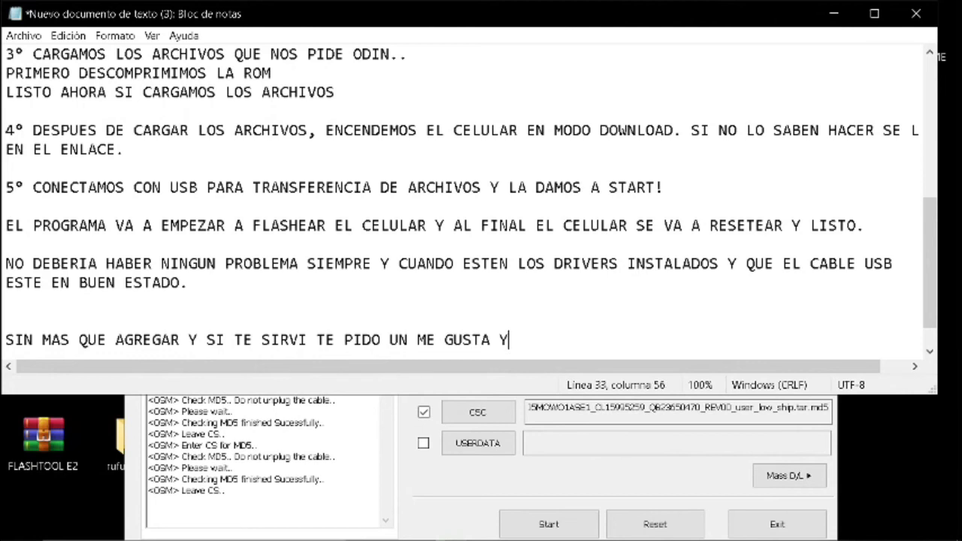
Complete the closing line with "QUE COMENTES SI TUVISTE ALGUN PROBLEMA."
{"action": "type", "text": " QUE COMEN"}
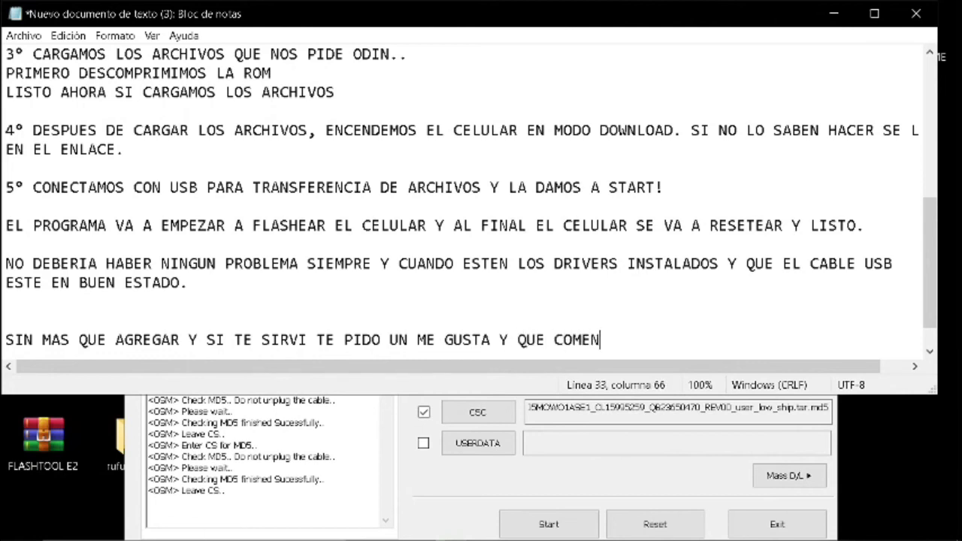
{"action": "type", "text": "TES SI TE S"}
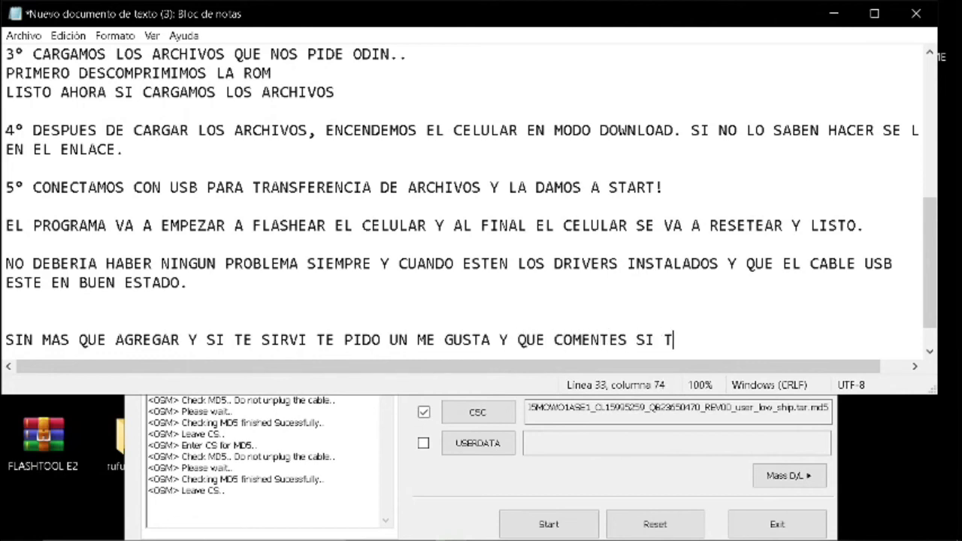
{"action": "key", "text": "BackSpace"}
{"action": "key", "text": "BackSpace"}
{"action": "key", "text": "BackSpace"}
{"action": "key", "text": "BackSpace"}
{"action": "key", "text": "BackSpace"}
{"action": "key", "text": "BackSpace"}
{"action": "type", "text": "I TUVISTE"}
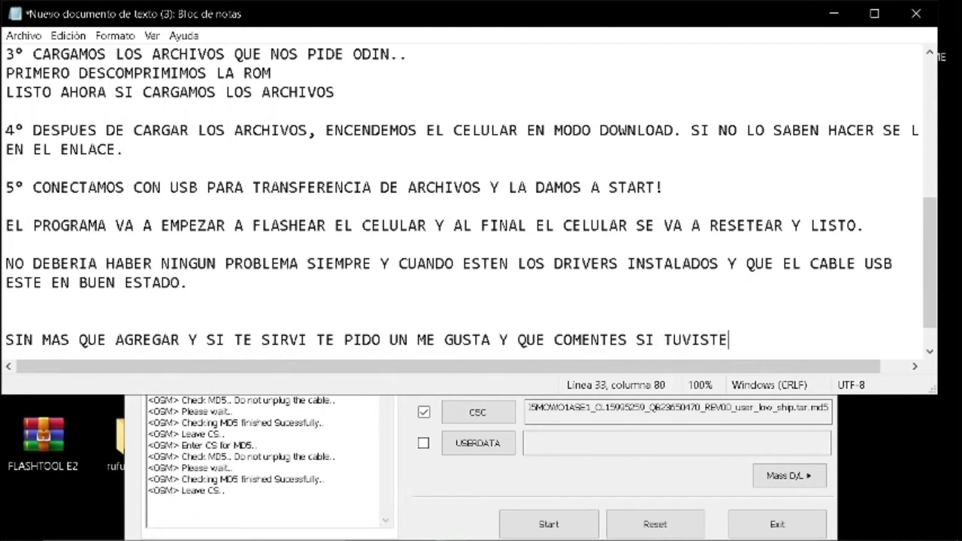
{"action": "type", "text": " ALGUN PRO"}
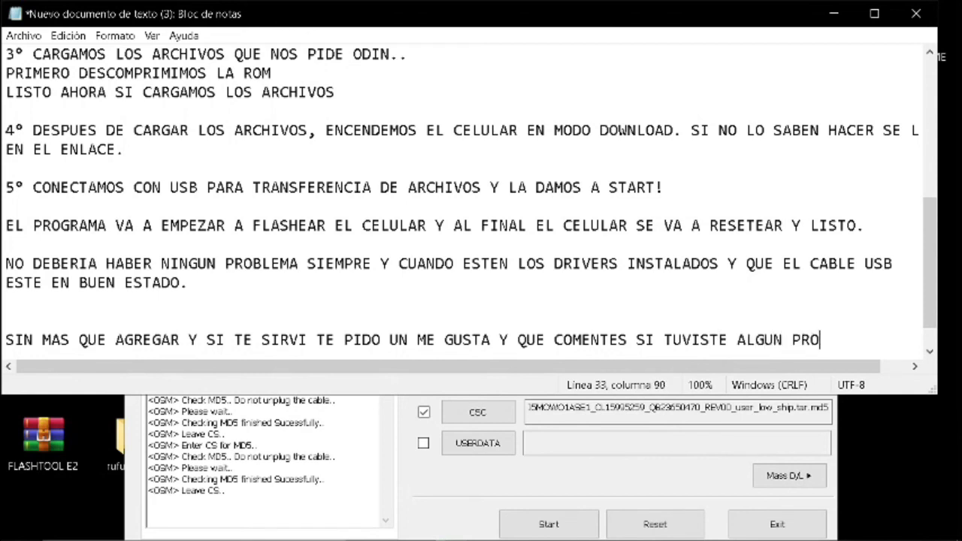
{"action": "type", "text": "BLEMA"}
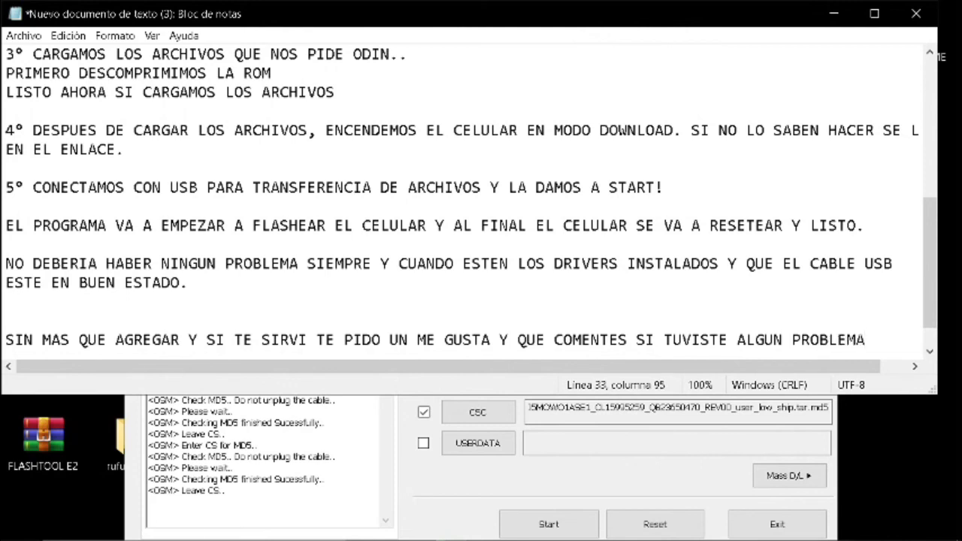
{"action": "type", "text": "."}
Add, after a blank line, the start of a new sentence: "SI NO TE SUSCRIBISTE AL CANAL TE INVITO"
{"action": "key", "text": "Return"}
{"action": "key", "text": "Return"}
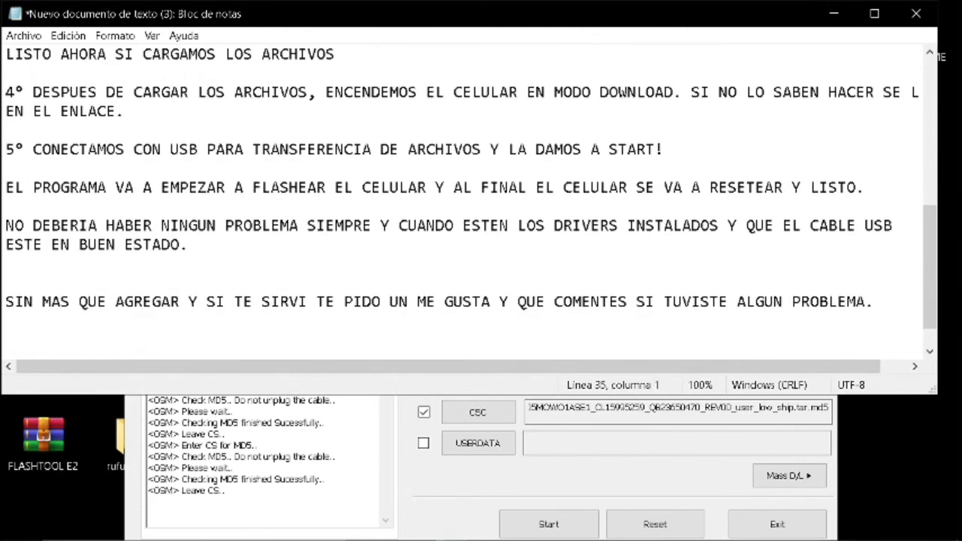
{"action": "type", "text": "SI NO TRE"}
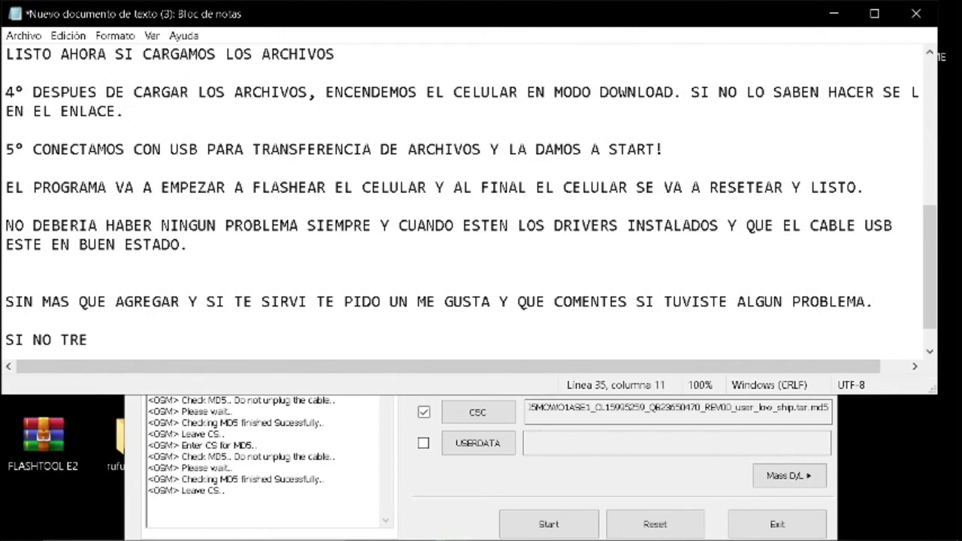
{"action": "key", "text": "BackSpace"}
{"action": "key", "text": "BackSpace"}
{"action": "key", "text": "BackSpace"}
{"action": "type", "text": "TE SUSC"}
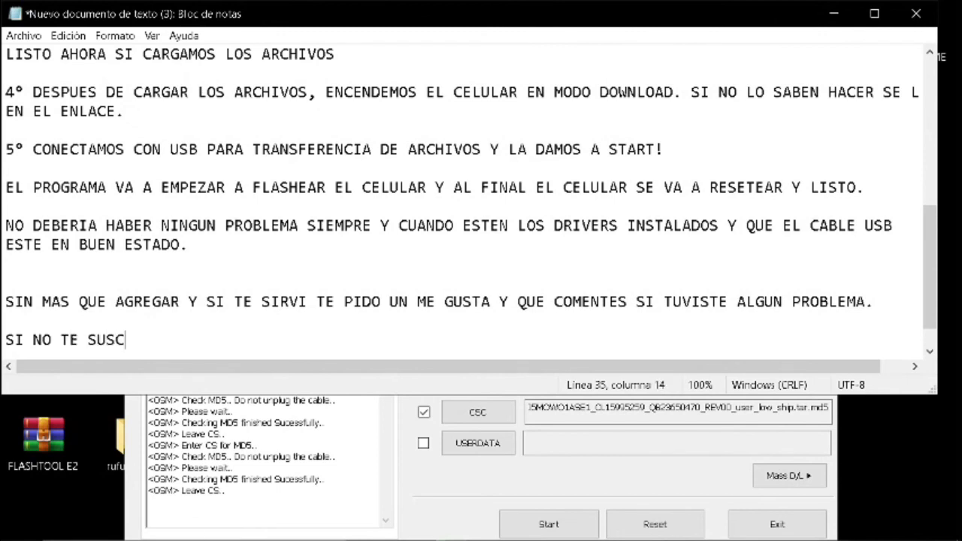
{"action": "type", "text": "RIBISTE AL CAN"}
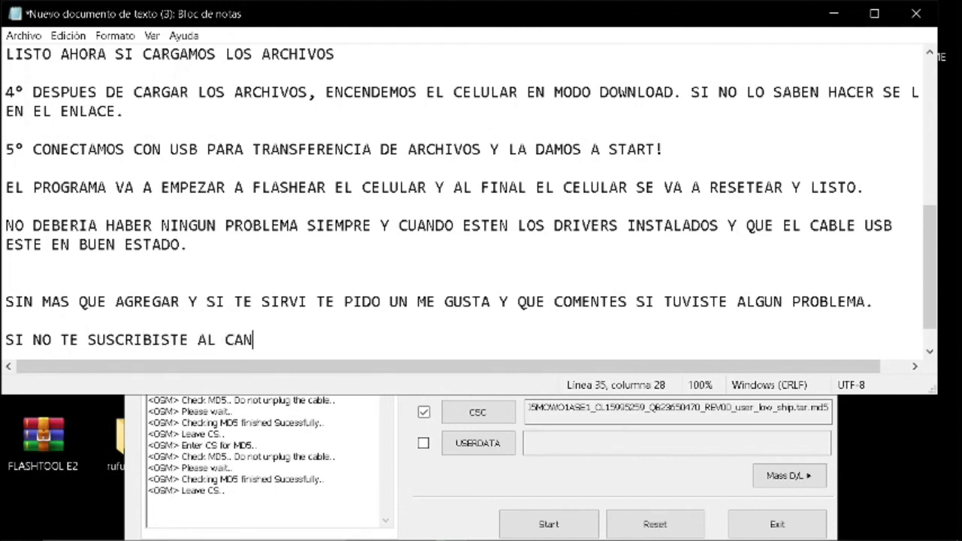
{"action": "type", "text": "AL TE INVITO"}
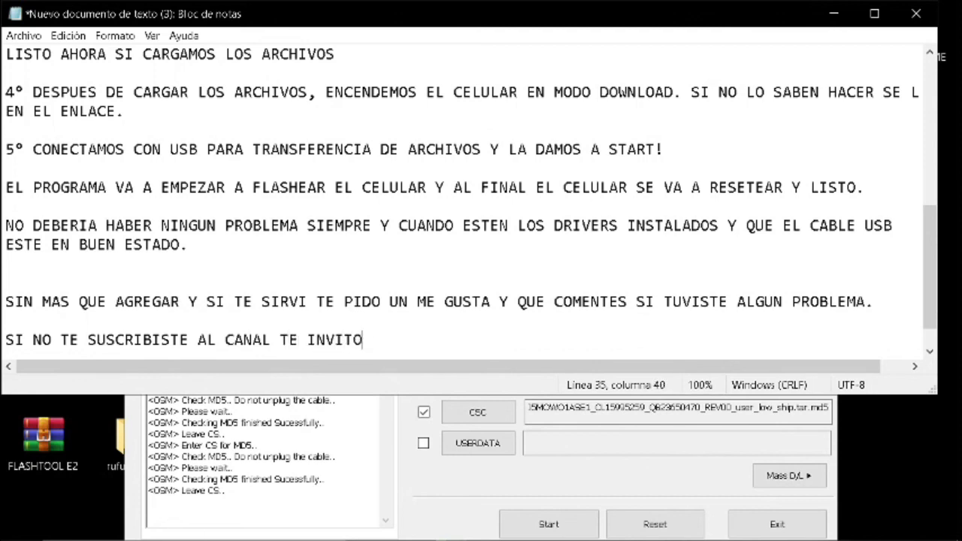
Continue the subscription sentence on the same line with "A QUE LO HAGAS Y QUE ACTIVES LA CAMPANITA ASI PODES"
{"action": "type", "text": " A QUE LO HA"}
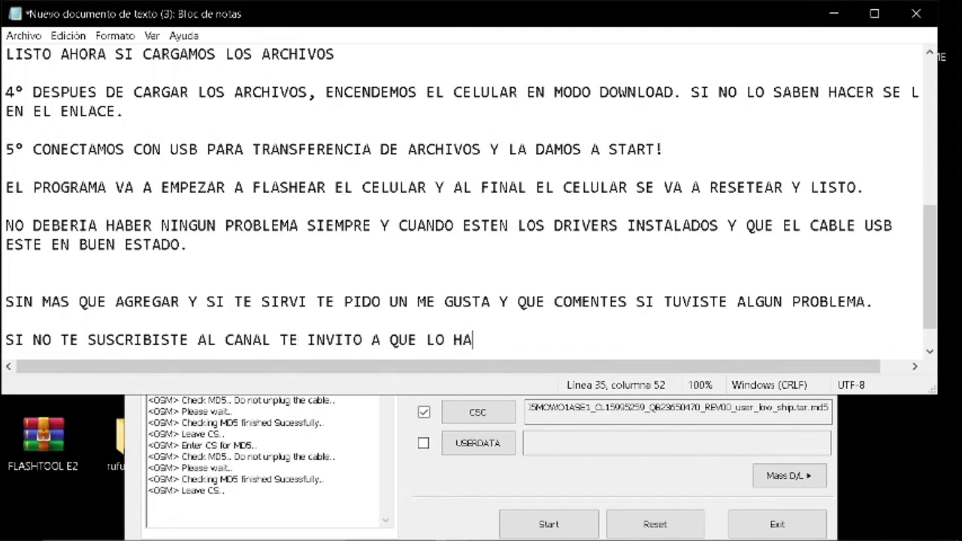
{"action": "type", "text": "GAS Y Q"}
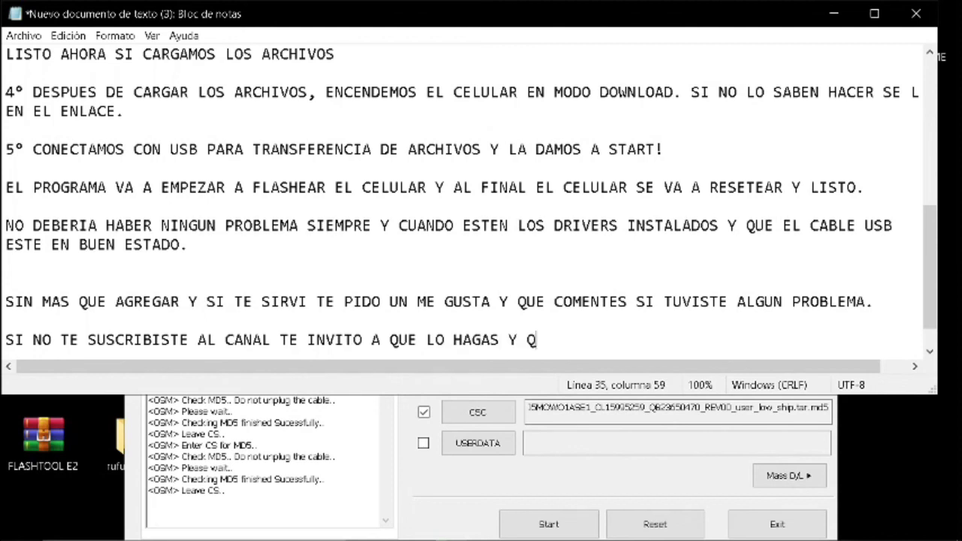
{"action": "key", "text": "BackSpace"}
{"action": "type", "text": "QUE ACTIVES"}
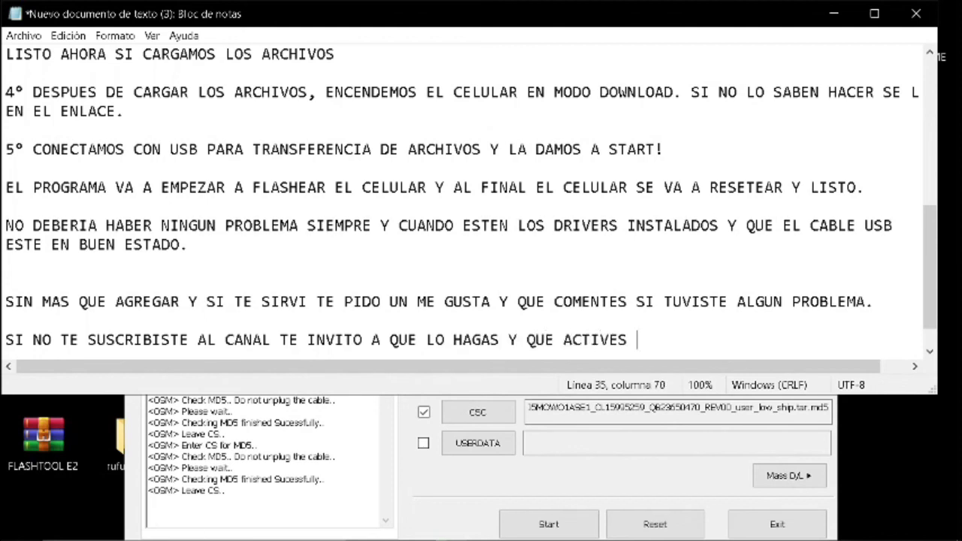
{"action": "type", "text": " LA CAMP"}
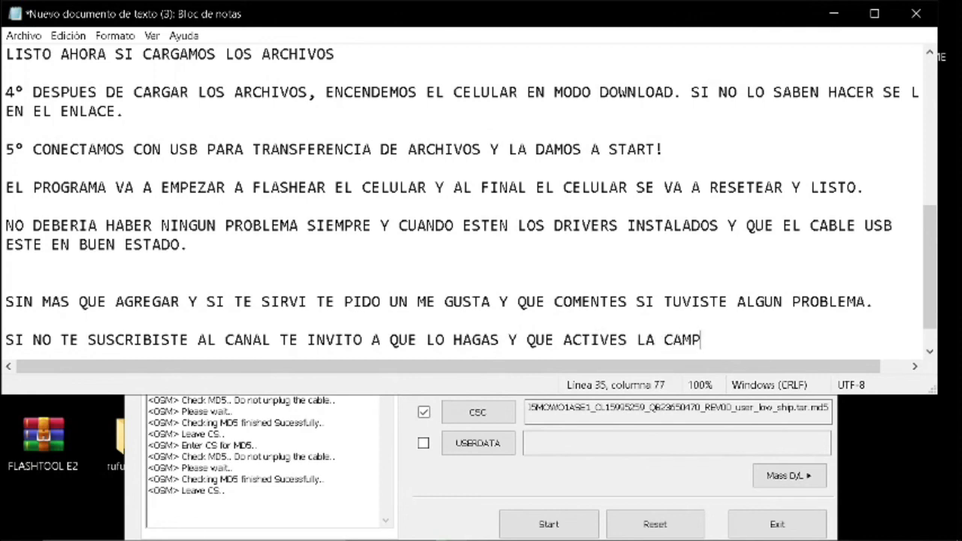
{"action": "type", "text": "ANITA "}
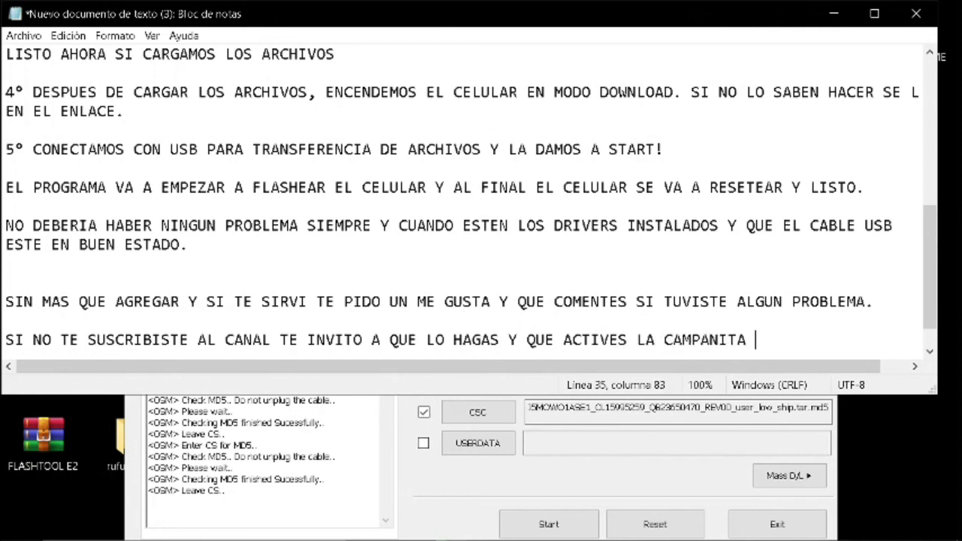
{"action": "type", "text": "ASI PODES"}
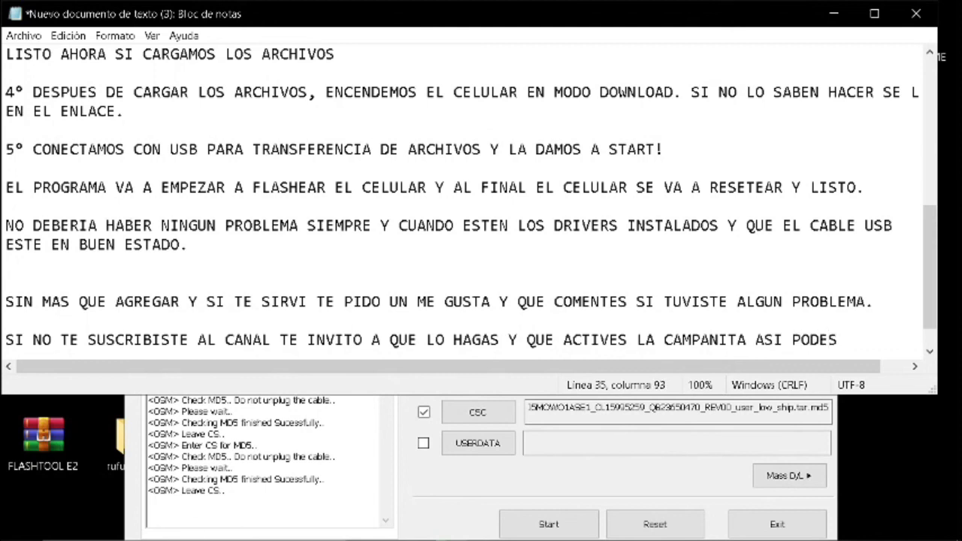
Finish the subscription sentence on a new line with "RECIBIR TODOS LOS VIDEOS."
{"action": "key", "text": "Return"}
{"action": "type", "text": "R"}
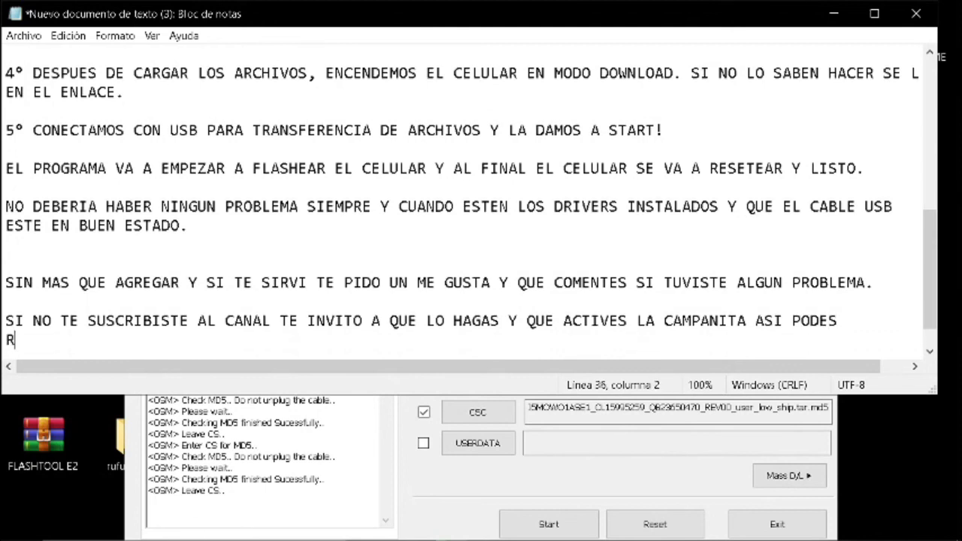
{"action": "type", "text": "ECIBIR "}
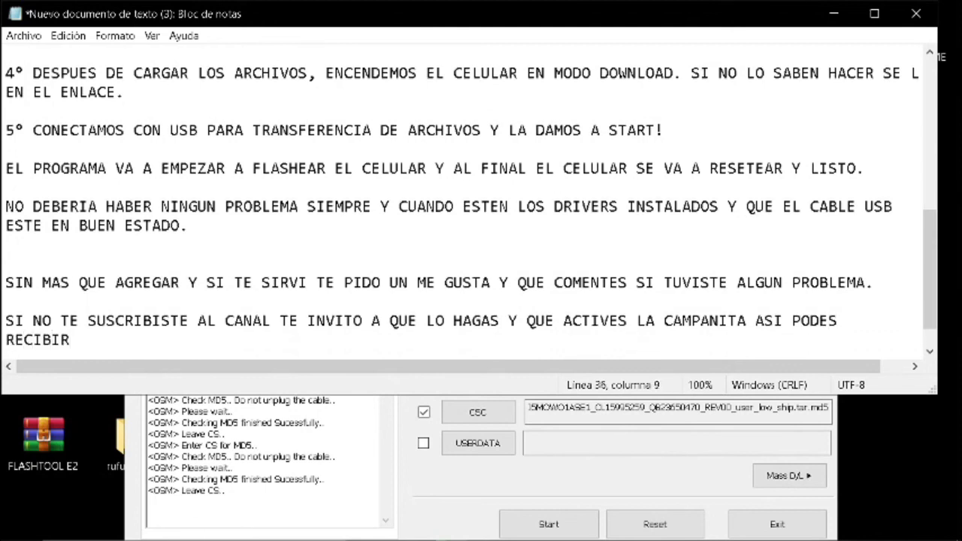
{"action": "type", "text": "TODOS LOS "}
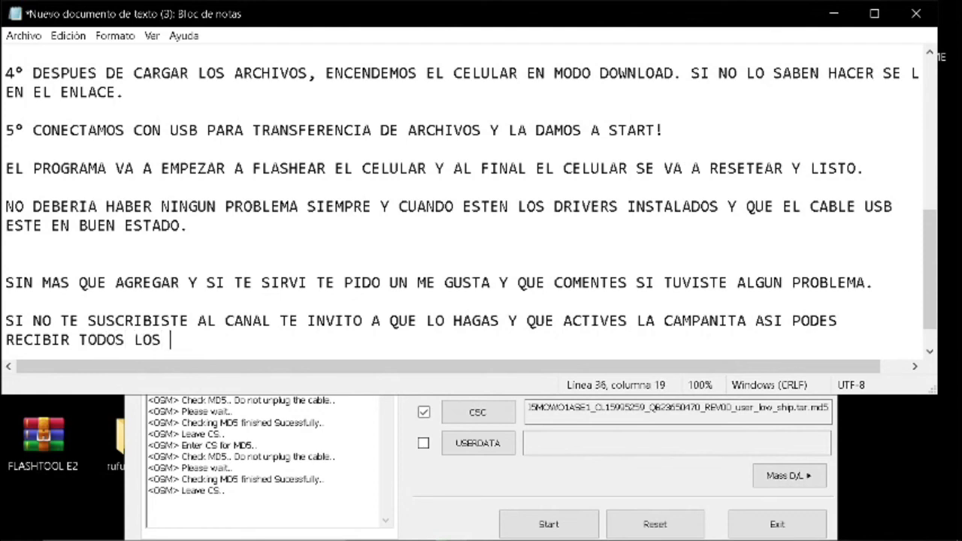
{"action": "type", "text": "VIDEOS."}
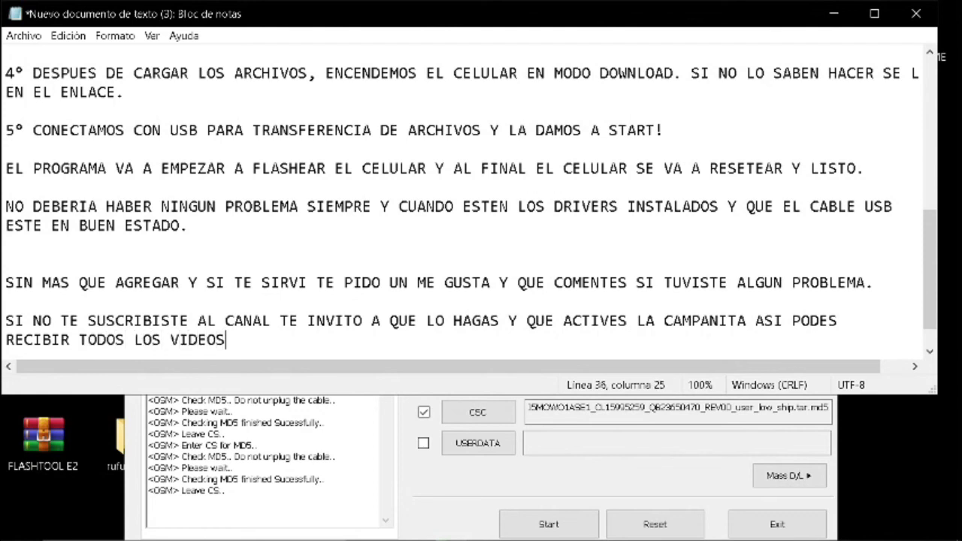
Add, after a blank line, the sentence "SI NECESITAS ALGUN TUTORIAL DEJAMELO EN LOS COMENTARIOS ASI PUDO AYUDARTE."
{"action": "key", "text": "Return"}
{"action": "key", "text": "Return"}
{"action": "type", "text": "S"}
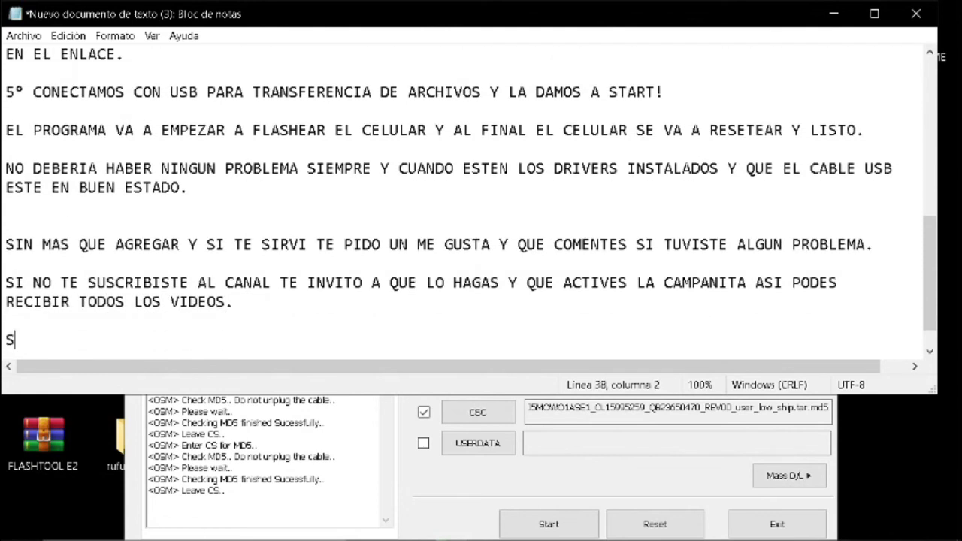
{"action": "type", "text": "I NECE"}
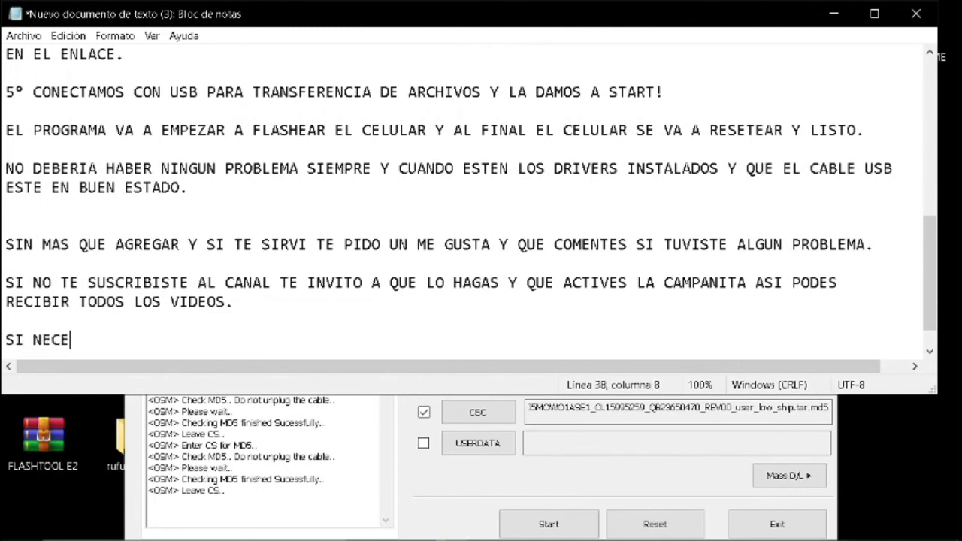
{"action": "type", "text": "SITAS ALGU"}
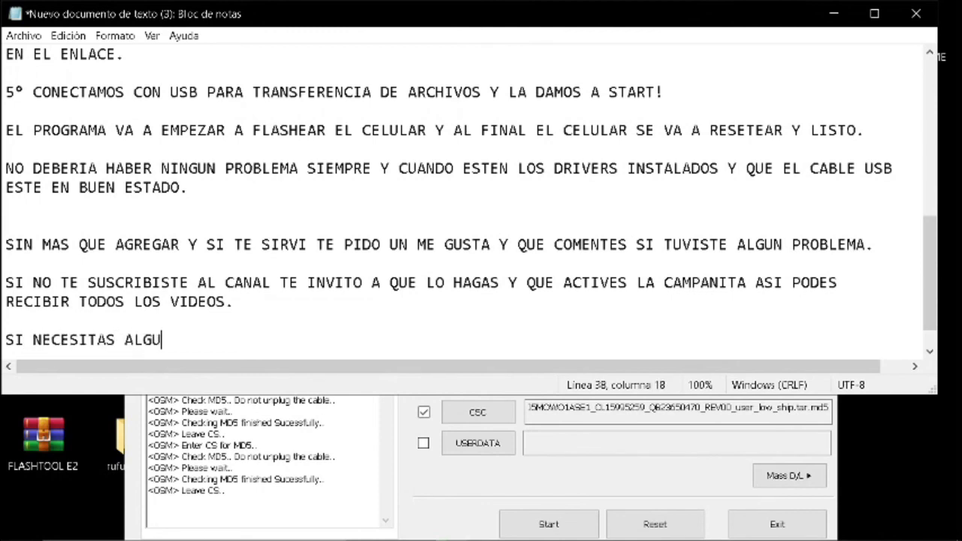
{"action": "type", "text": "N TUTOR"}
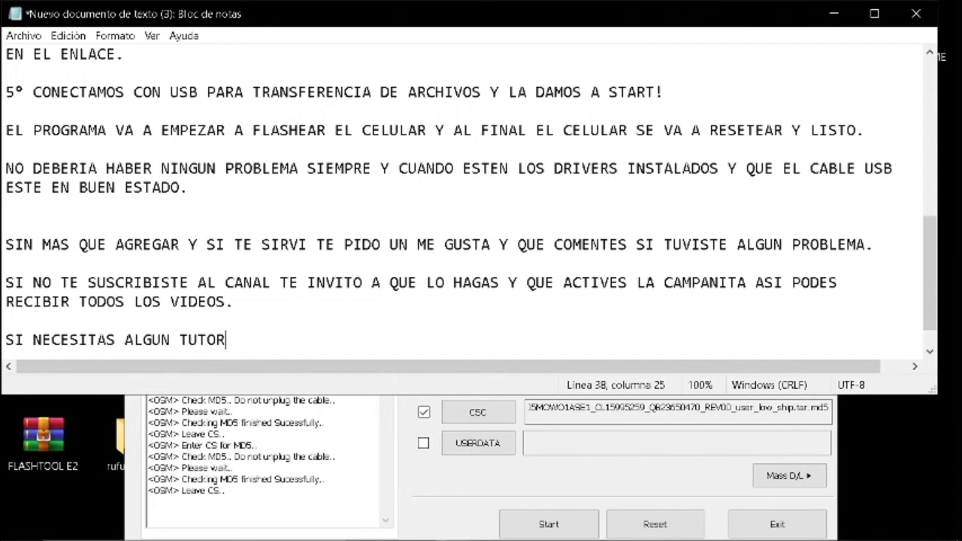
{"action": "type", "text": "IAL DEJAMELO EN"}
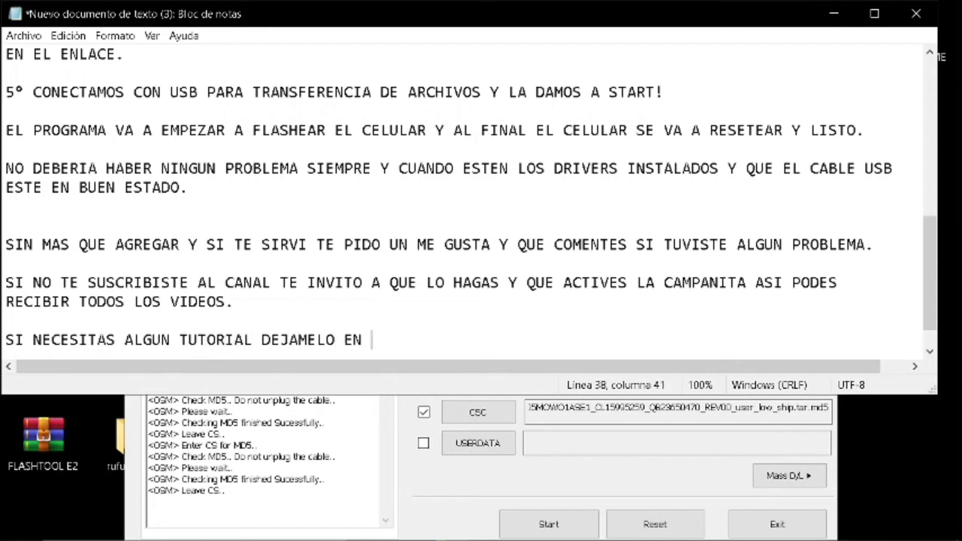
{"action": "type", "text": " LOS COMENTARIOS ASI"}
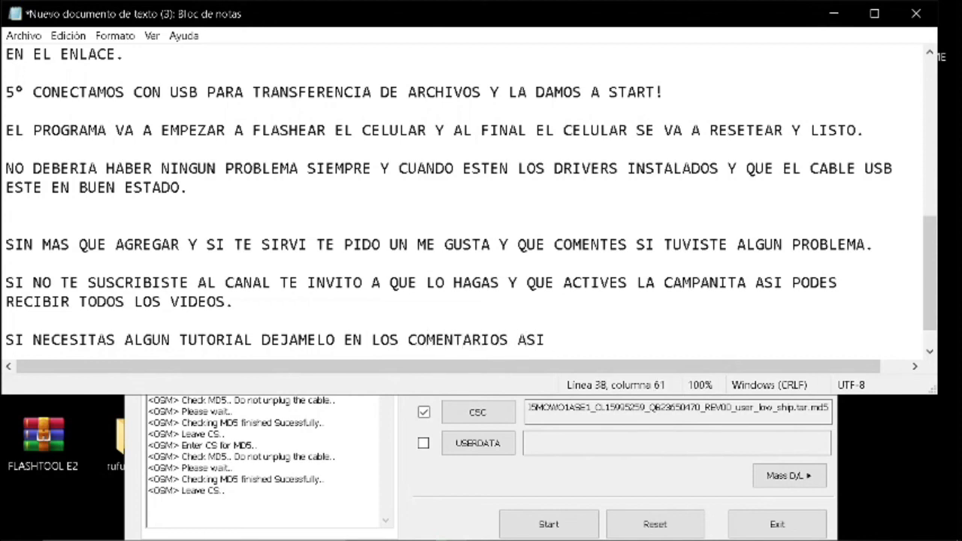
{"action": "type", "text": " PUDO AYUD"}
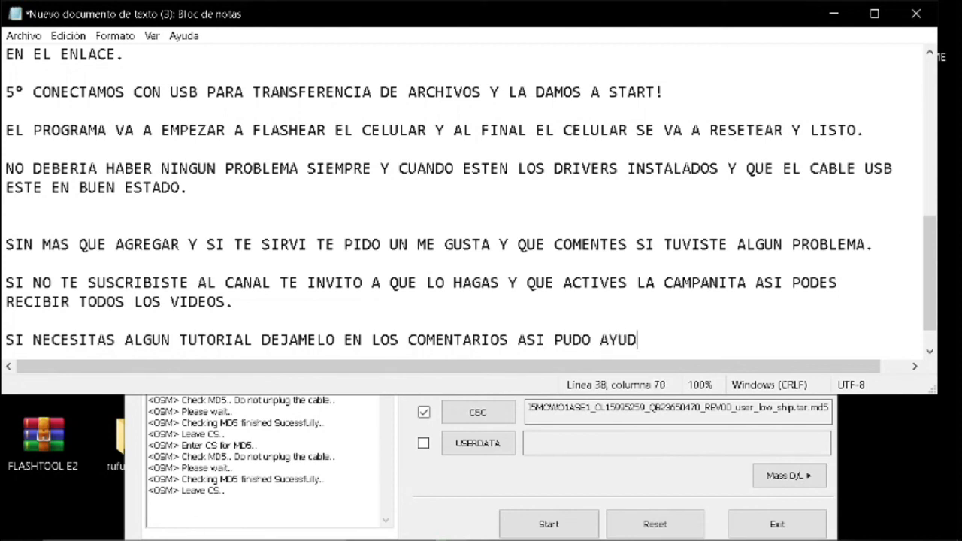
{"action": "type", "text": "ARTE."}
Add, after a blank line, the farewell sentence "NOS VEMOS EN EL PROXIMO VIDEO."
{"action": "key", "text": "Return"}
{"action": "key", "text": "Return"}
{"action": "type", "text": "NOS V"}
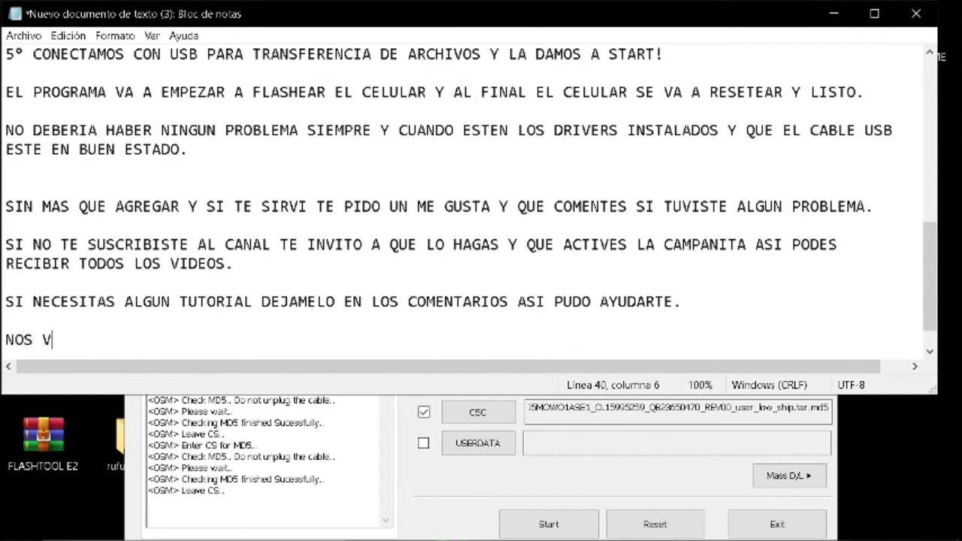
{"action": "type", "text": "EMOS EN "}
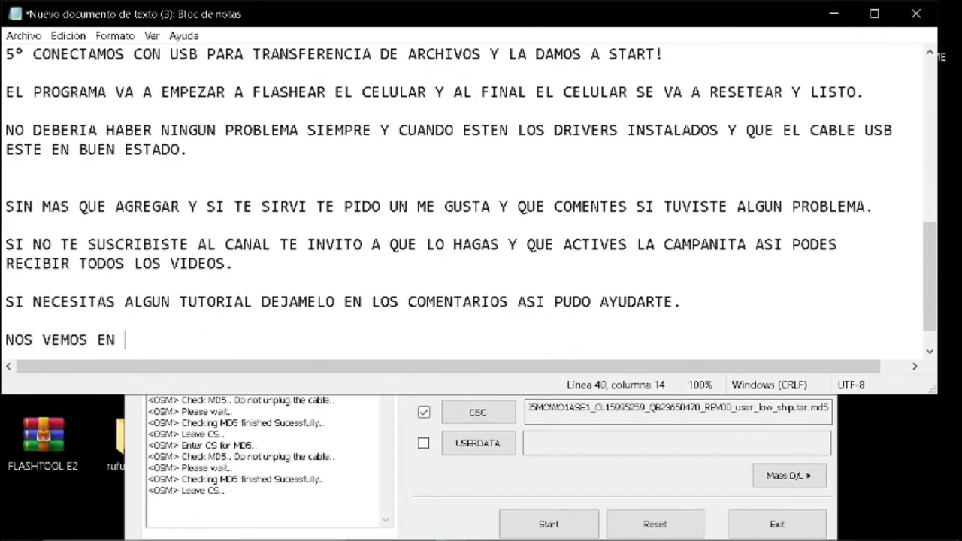
{"action": "type", "text": "EL PRO"}
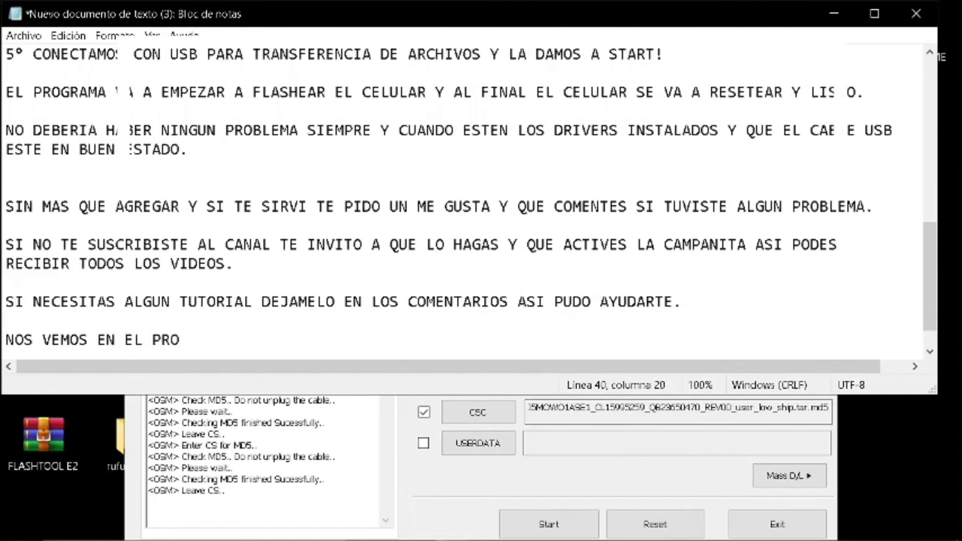
{"action": "type", "text": "XIMO VID"}
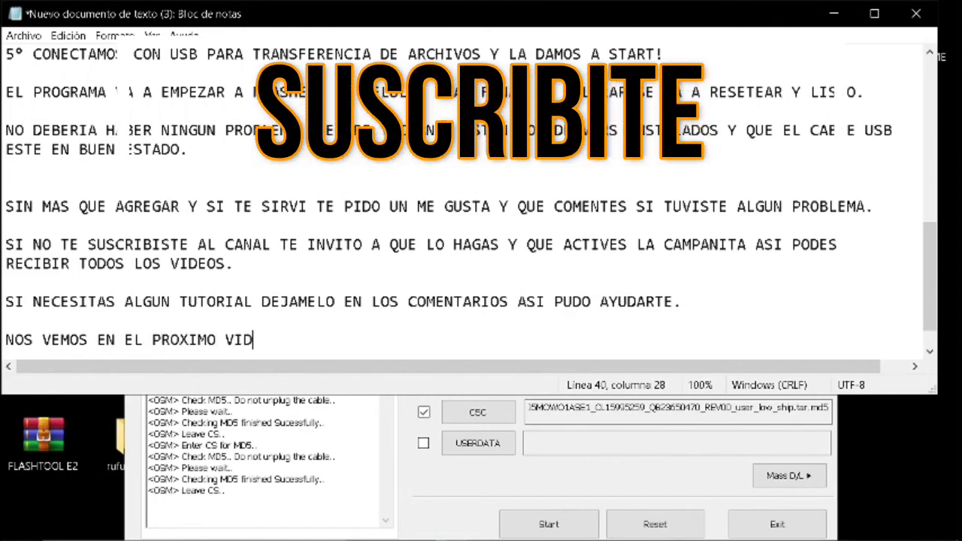
{"action": "type", "text": "EO."}
End the notes with the word "CHAUUU", separated from the farewell sentence by a blank line
{"action": "key", "text": "Return"}
{"action": "key", "text": "Return"}
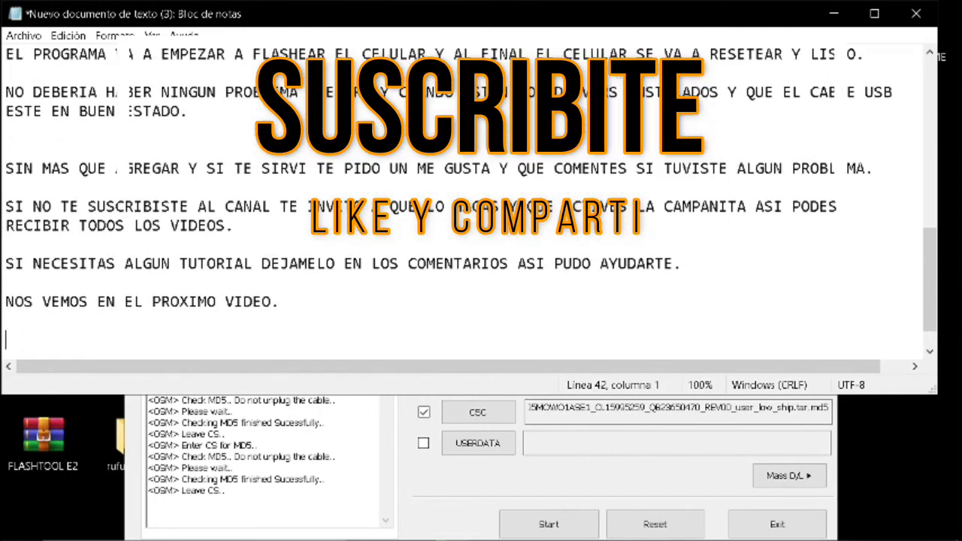
{"action": "type", "text": "CHAUUU"}
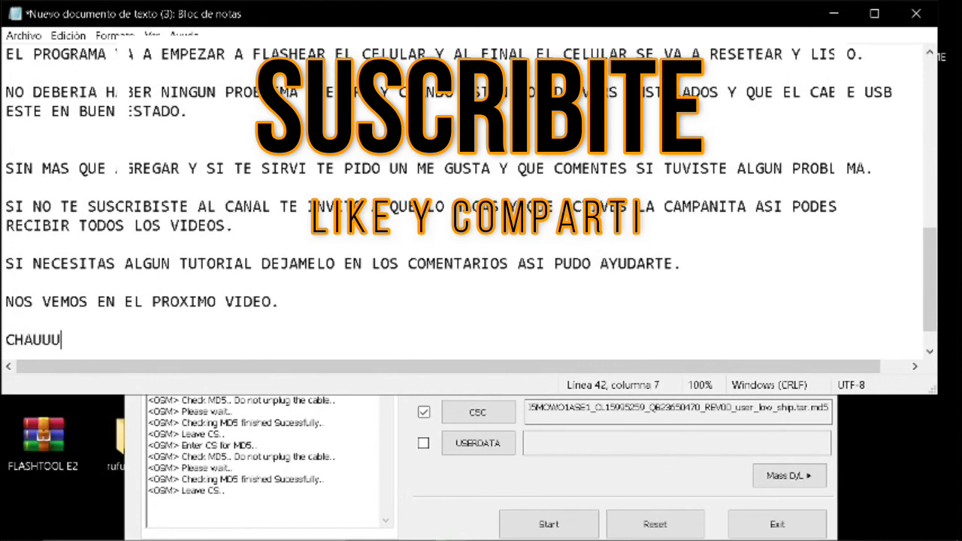